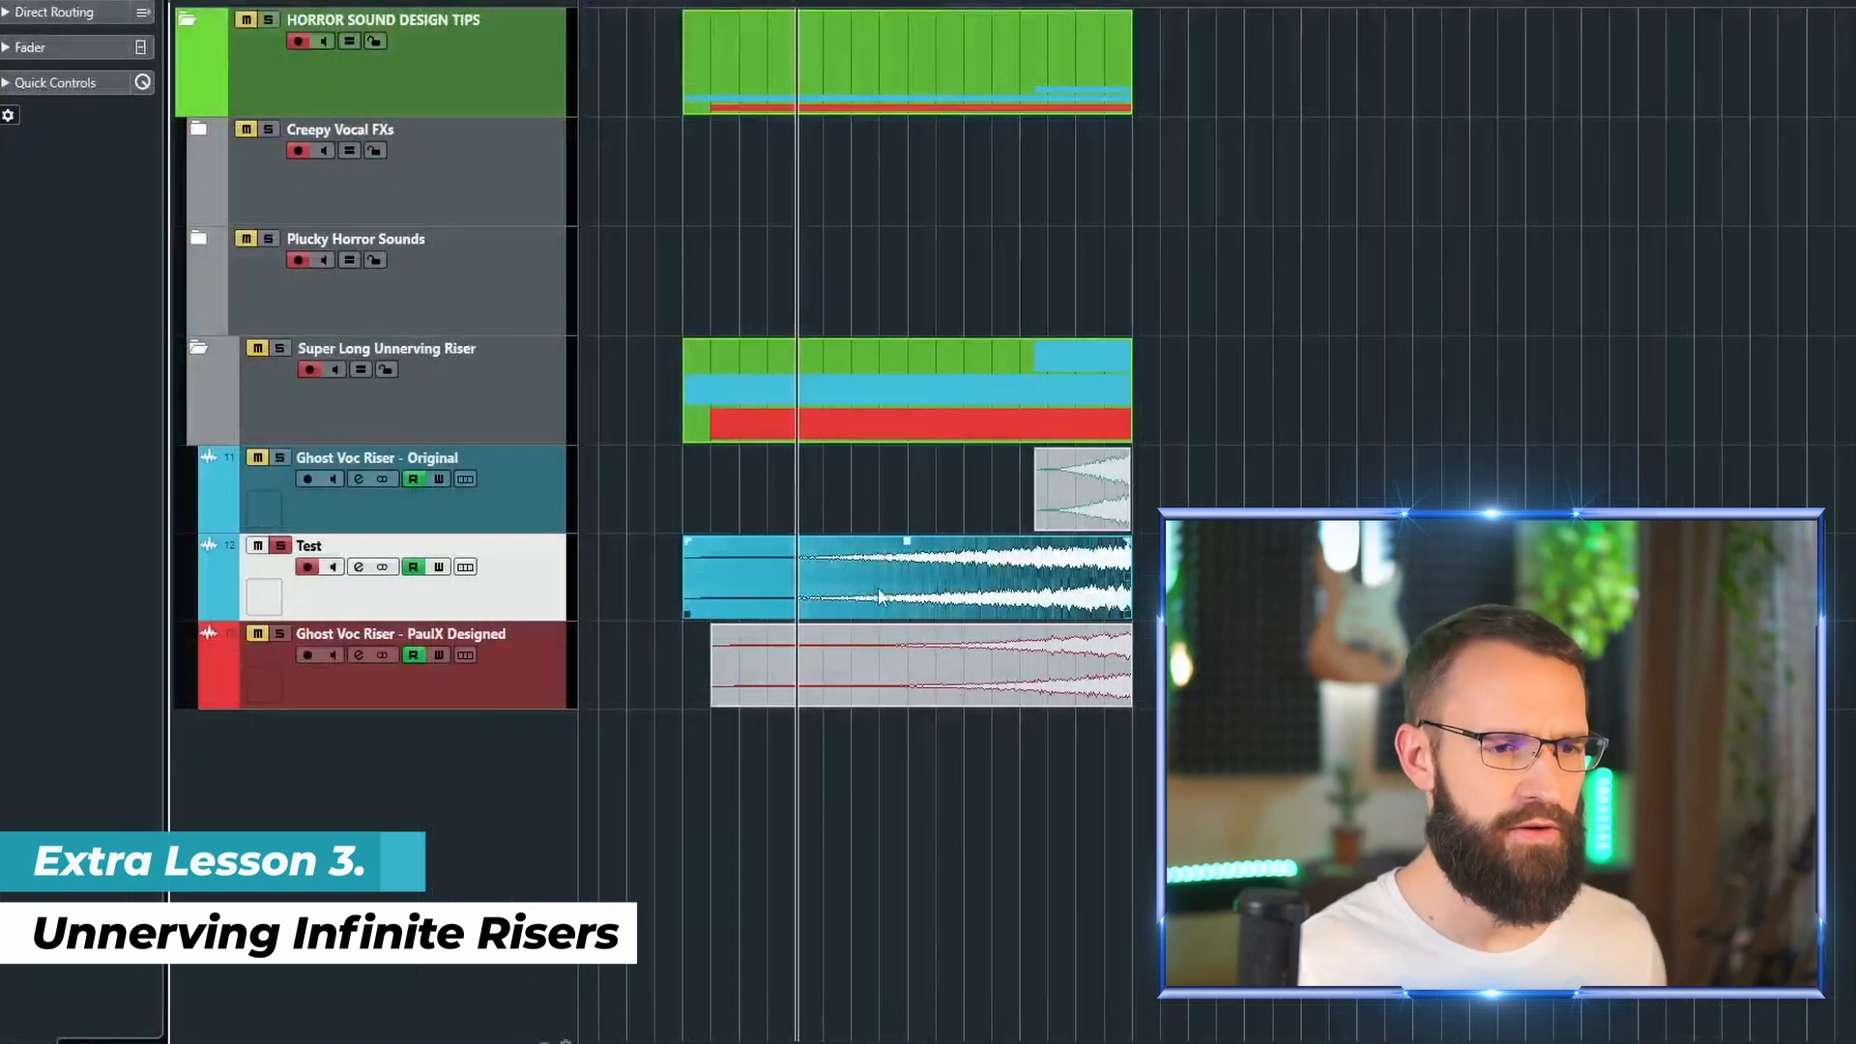
# Step: Select the riser clip on the Test track and play it back through its build-up
pyautogui.click(873, 595)
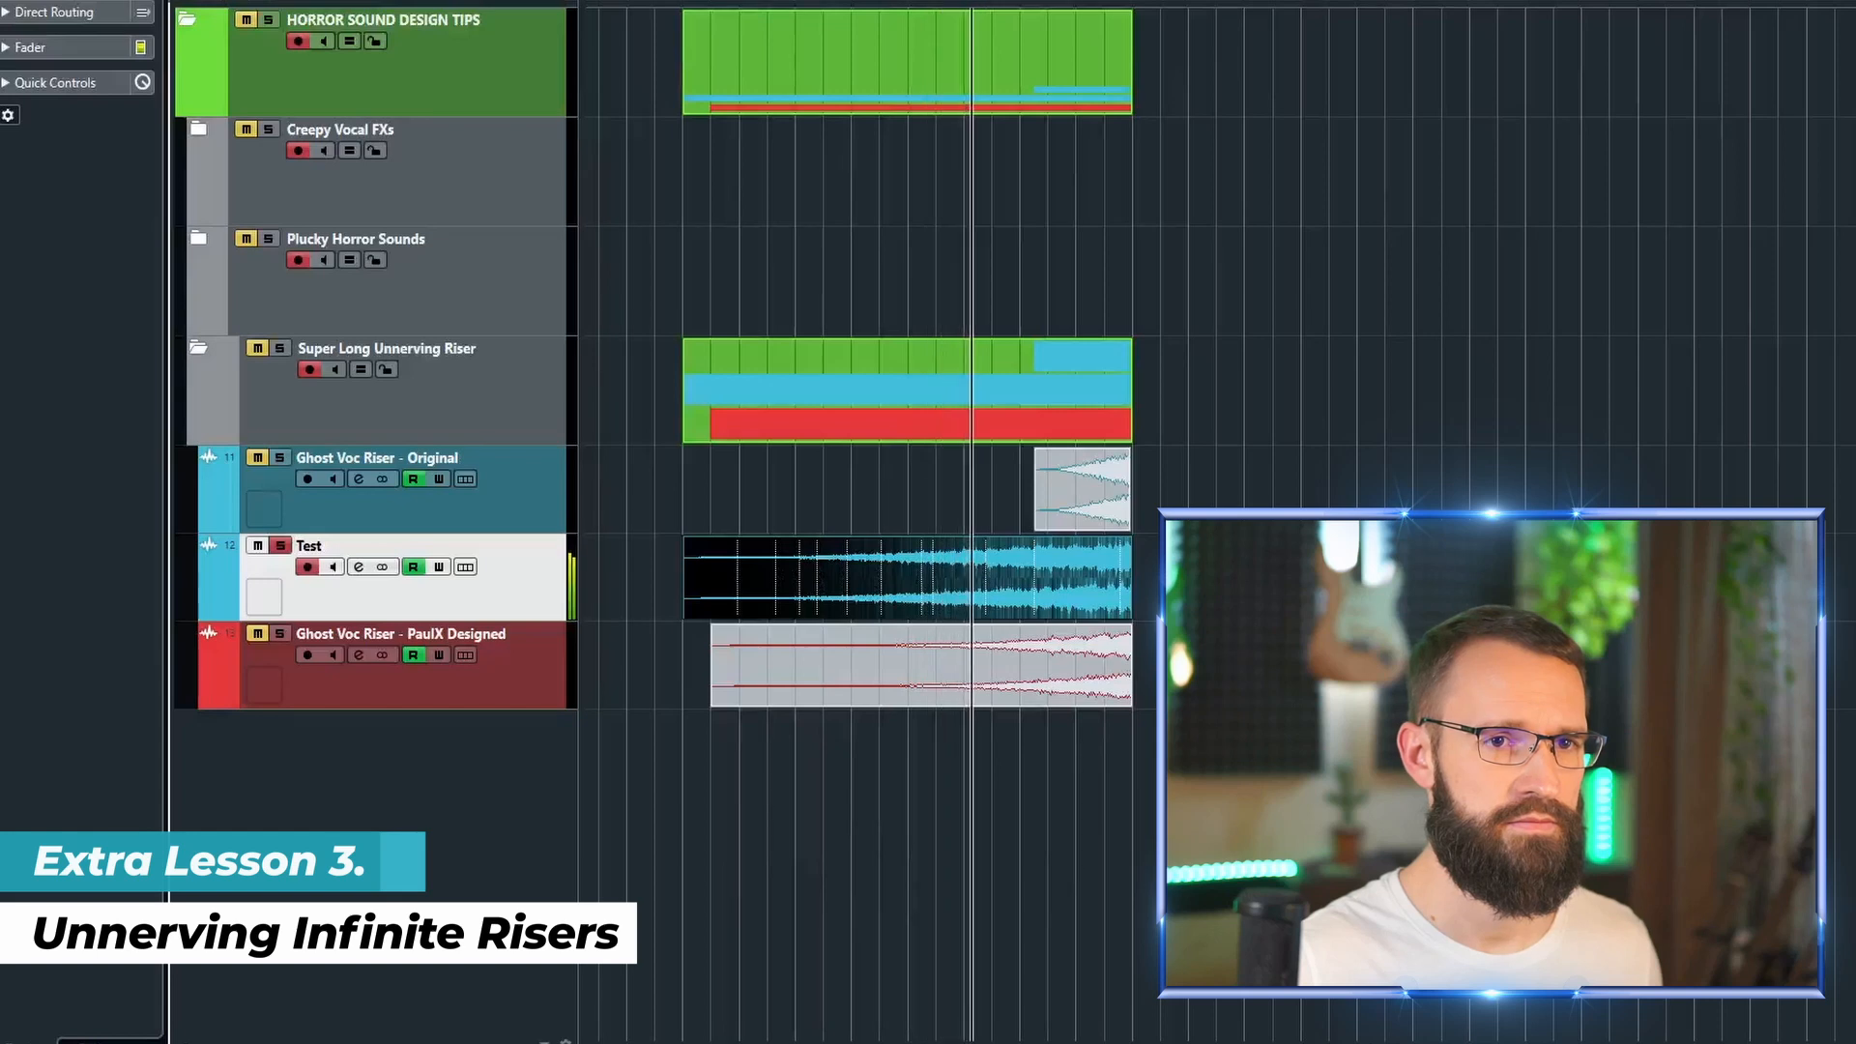
pyautogui.press('space')
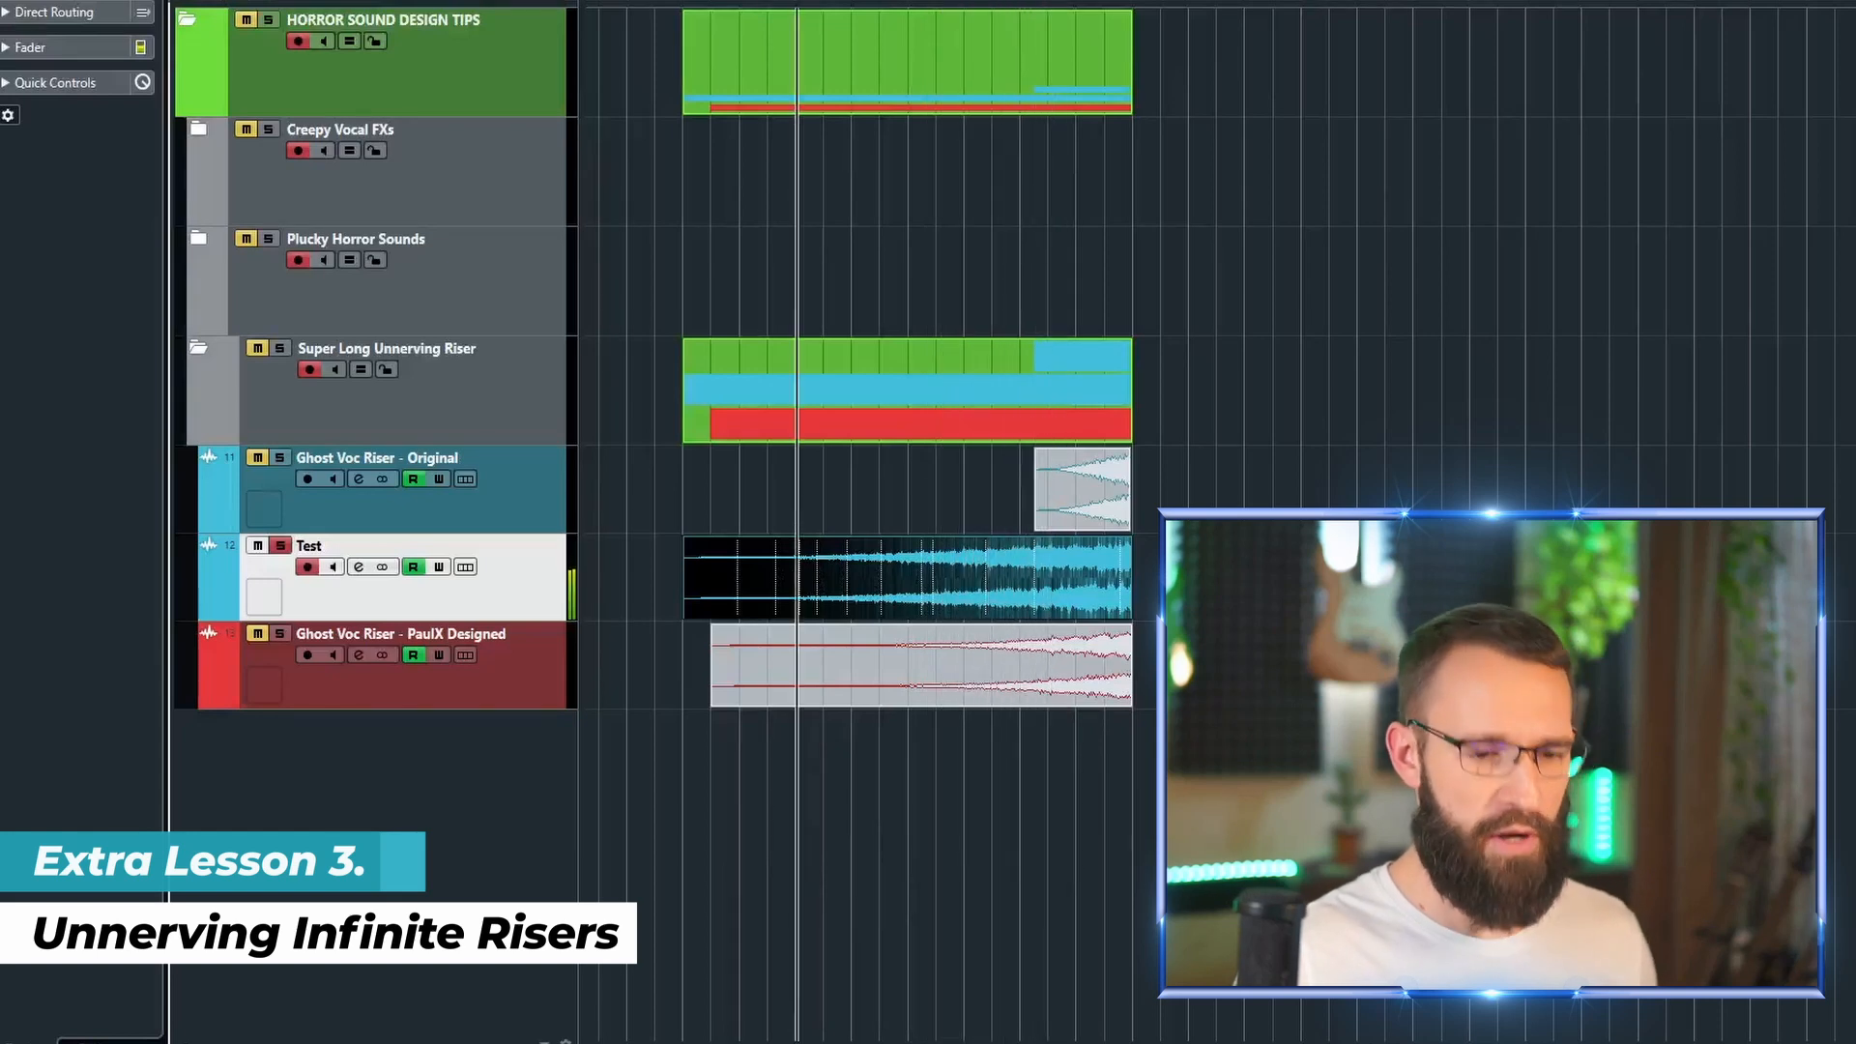
pyautogui.click(886, 487)
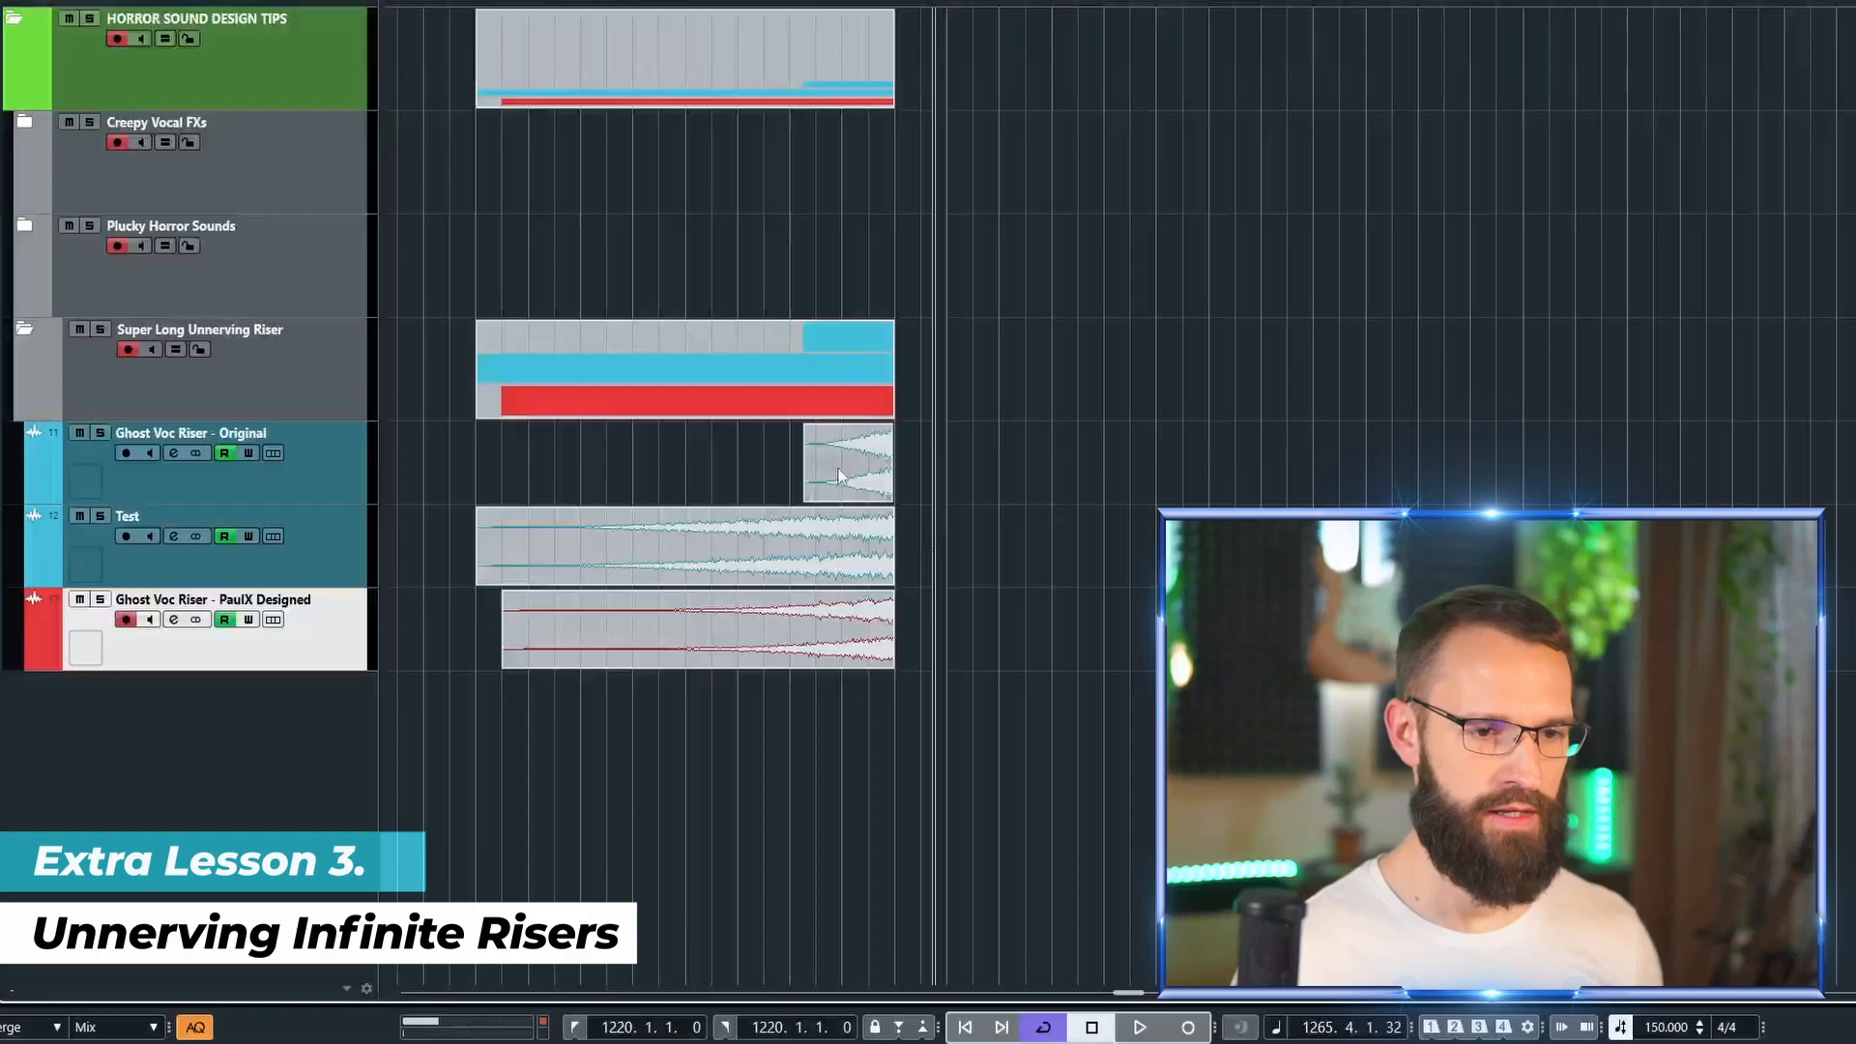
# Step: Unmute the short clip on the Ghost Voc Riser - Original track and play it from its start
pyautogui.click(838, 470)
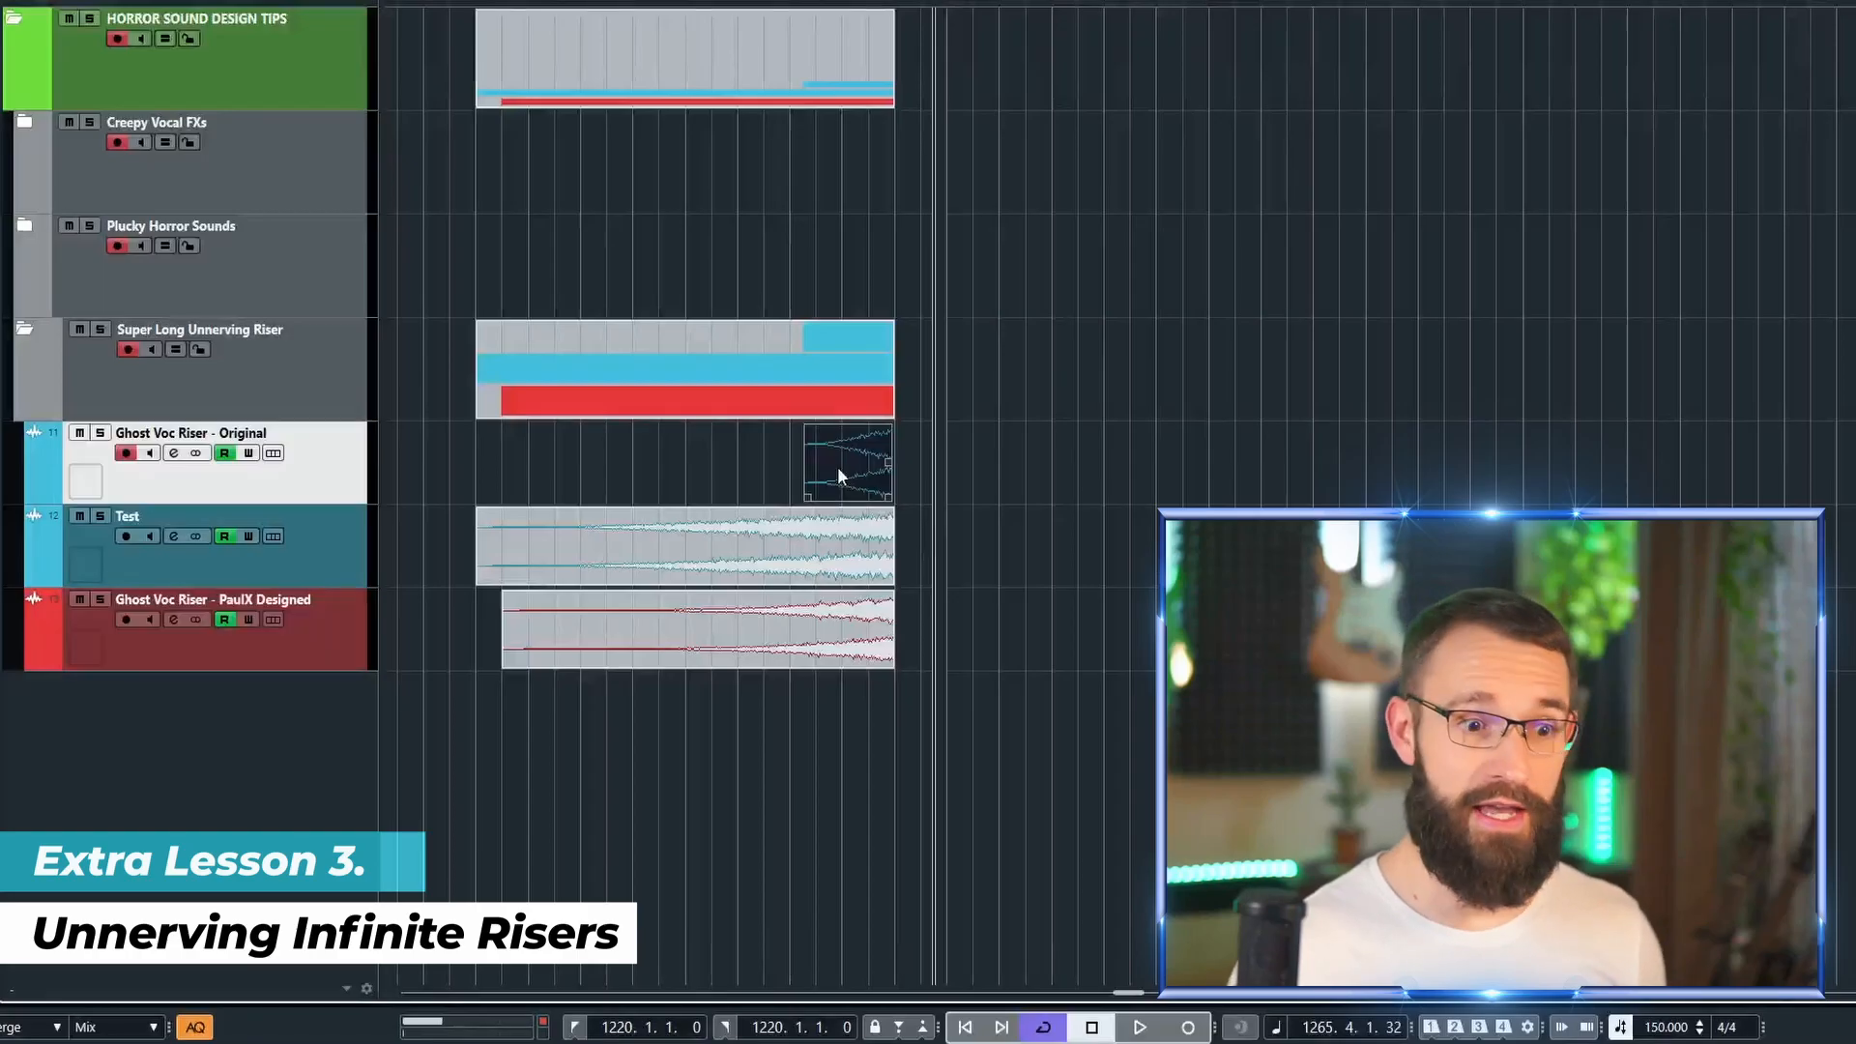
pyautogui.click(800, 732)
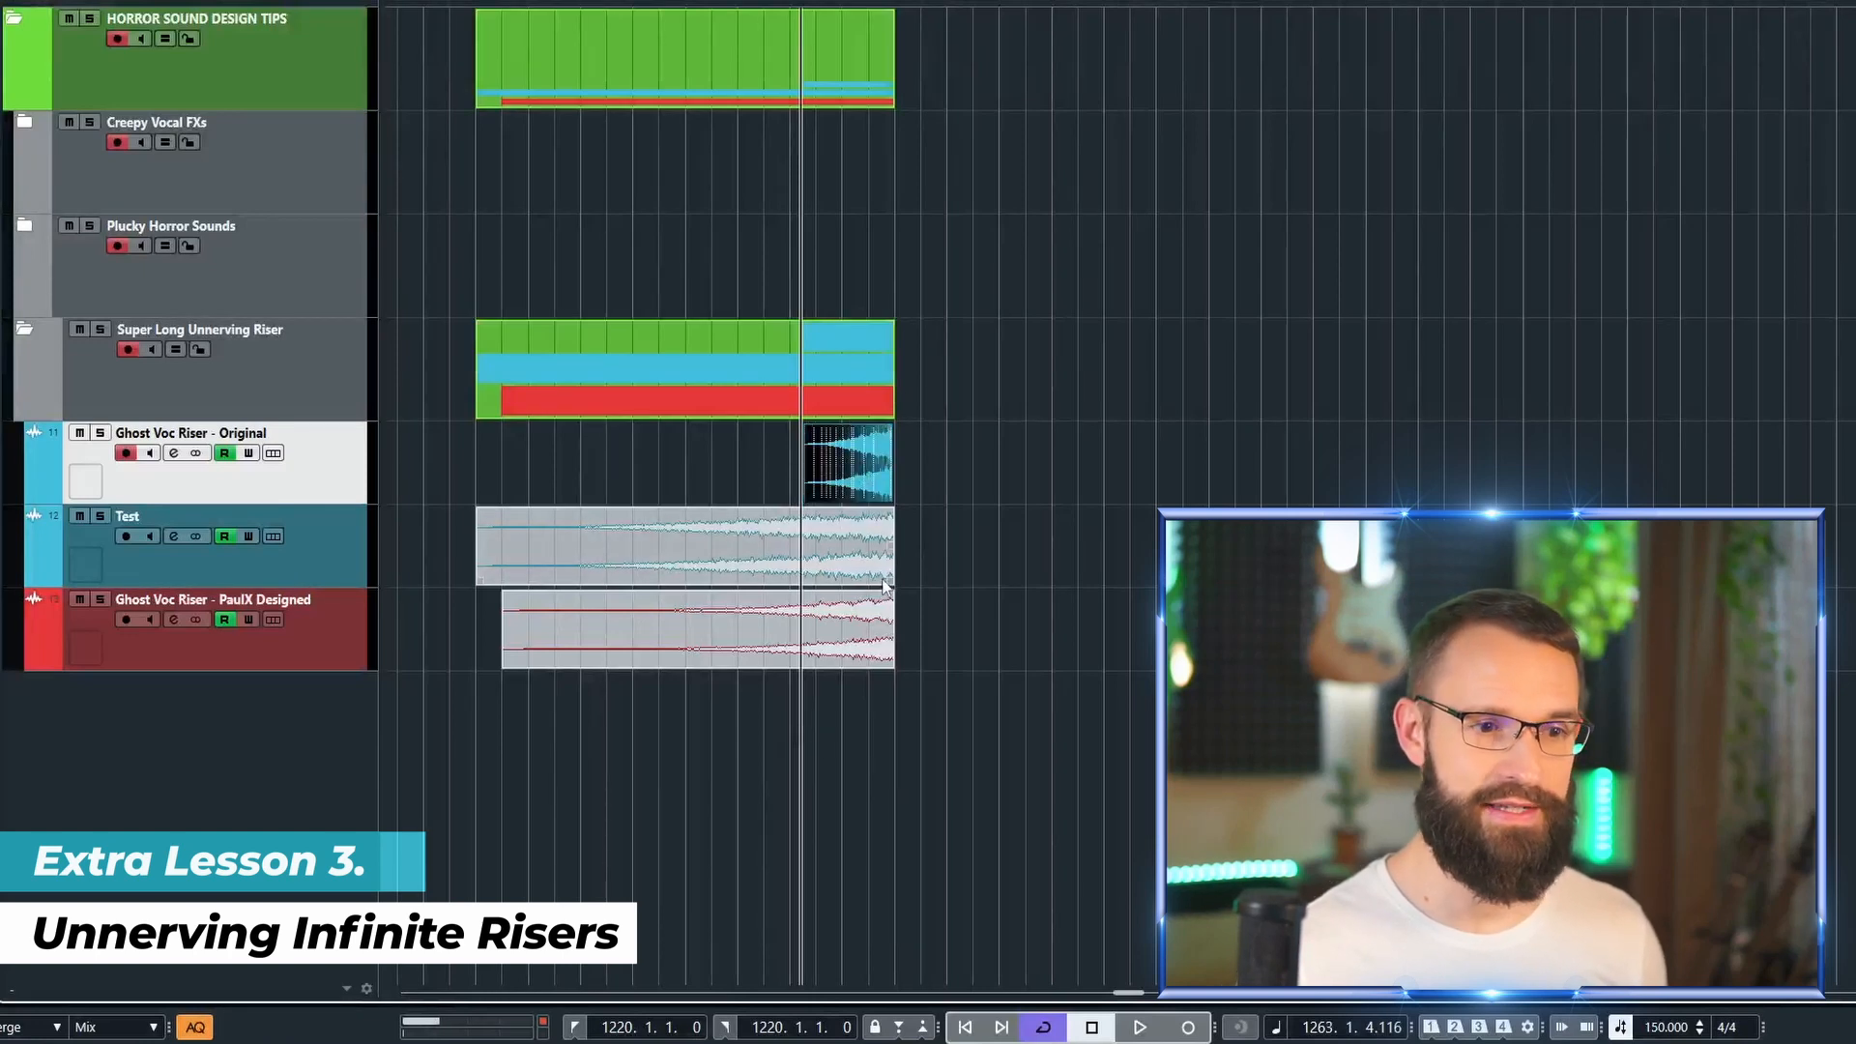
pyautogui.press('space')
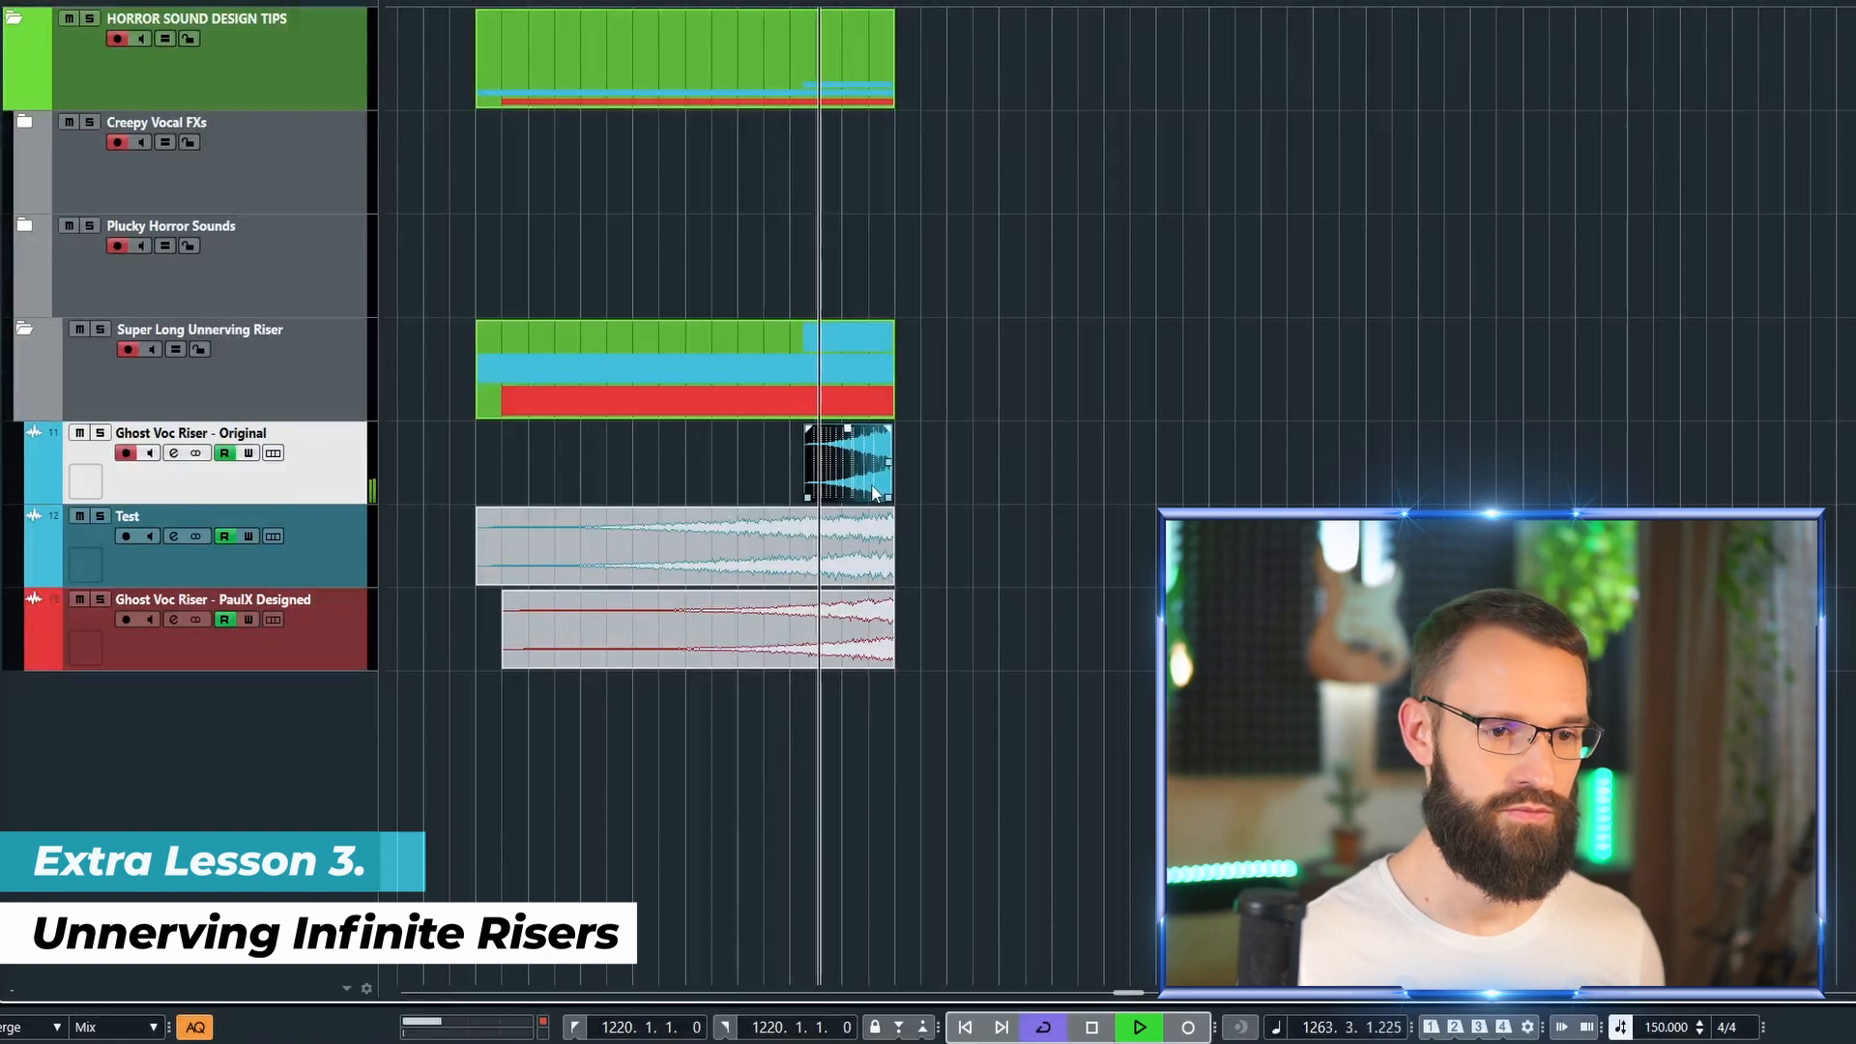
pyautogui.press('space')
# Step: Mute the original riser clip, unmute the Ghost Voc Riser - PaulX Designed clip and play it from near its start
pyautogui.click(745, 648)
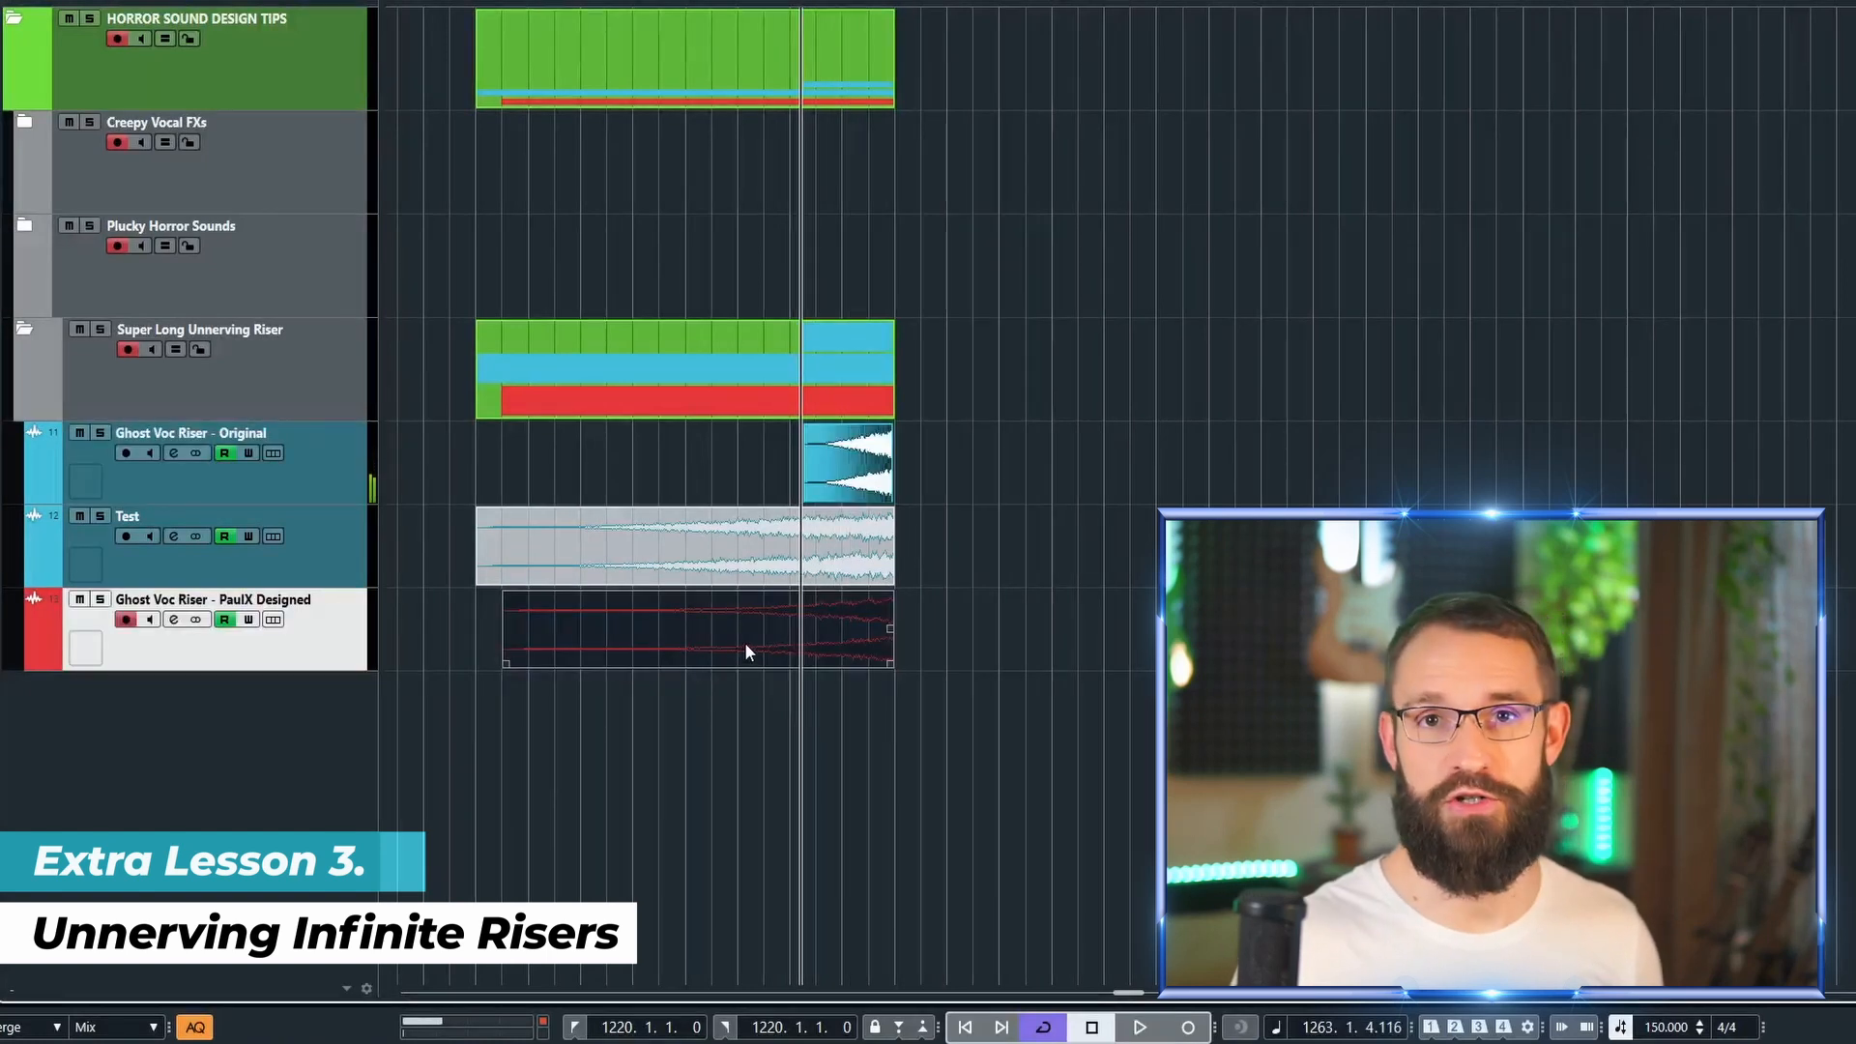
pyautogui.moveTo(703, 463); pyautogui.dragTo(860, 483)
pyautogui.hotkey('alt', 'm')
pyautogui.moveTo(995, 663); pyautogui.dragTo(542, 685)
pyautogui.hotkey('alt', 'm')
pyautogui.click(534, 687)
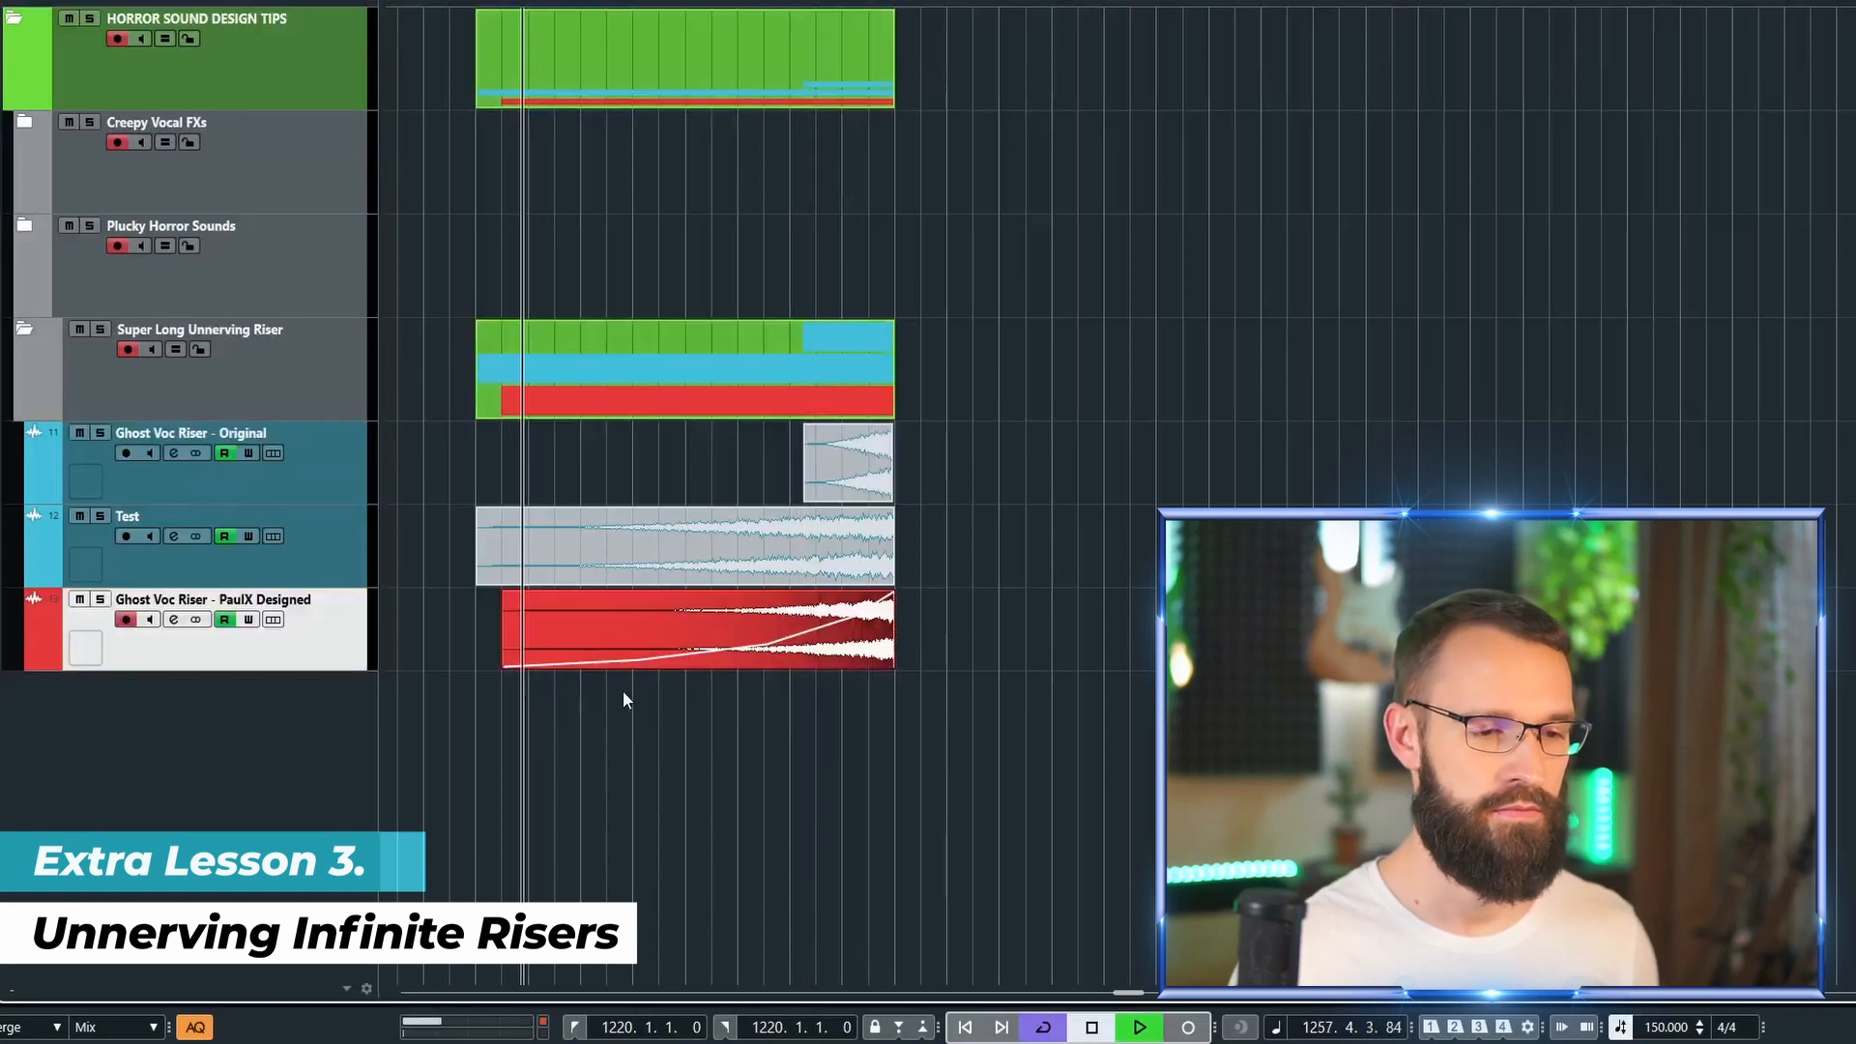
pyautogui.press('space')
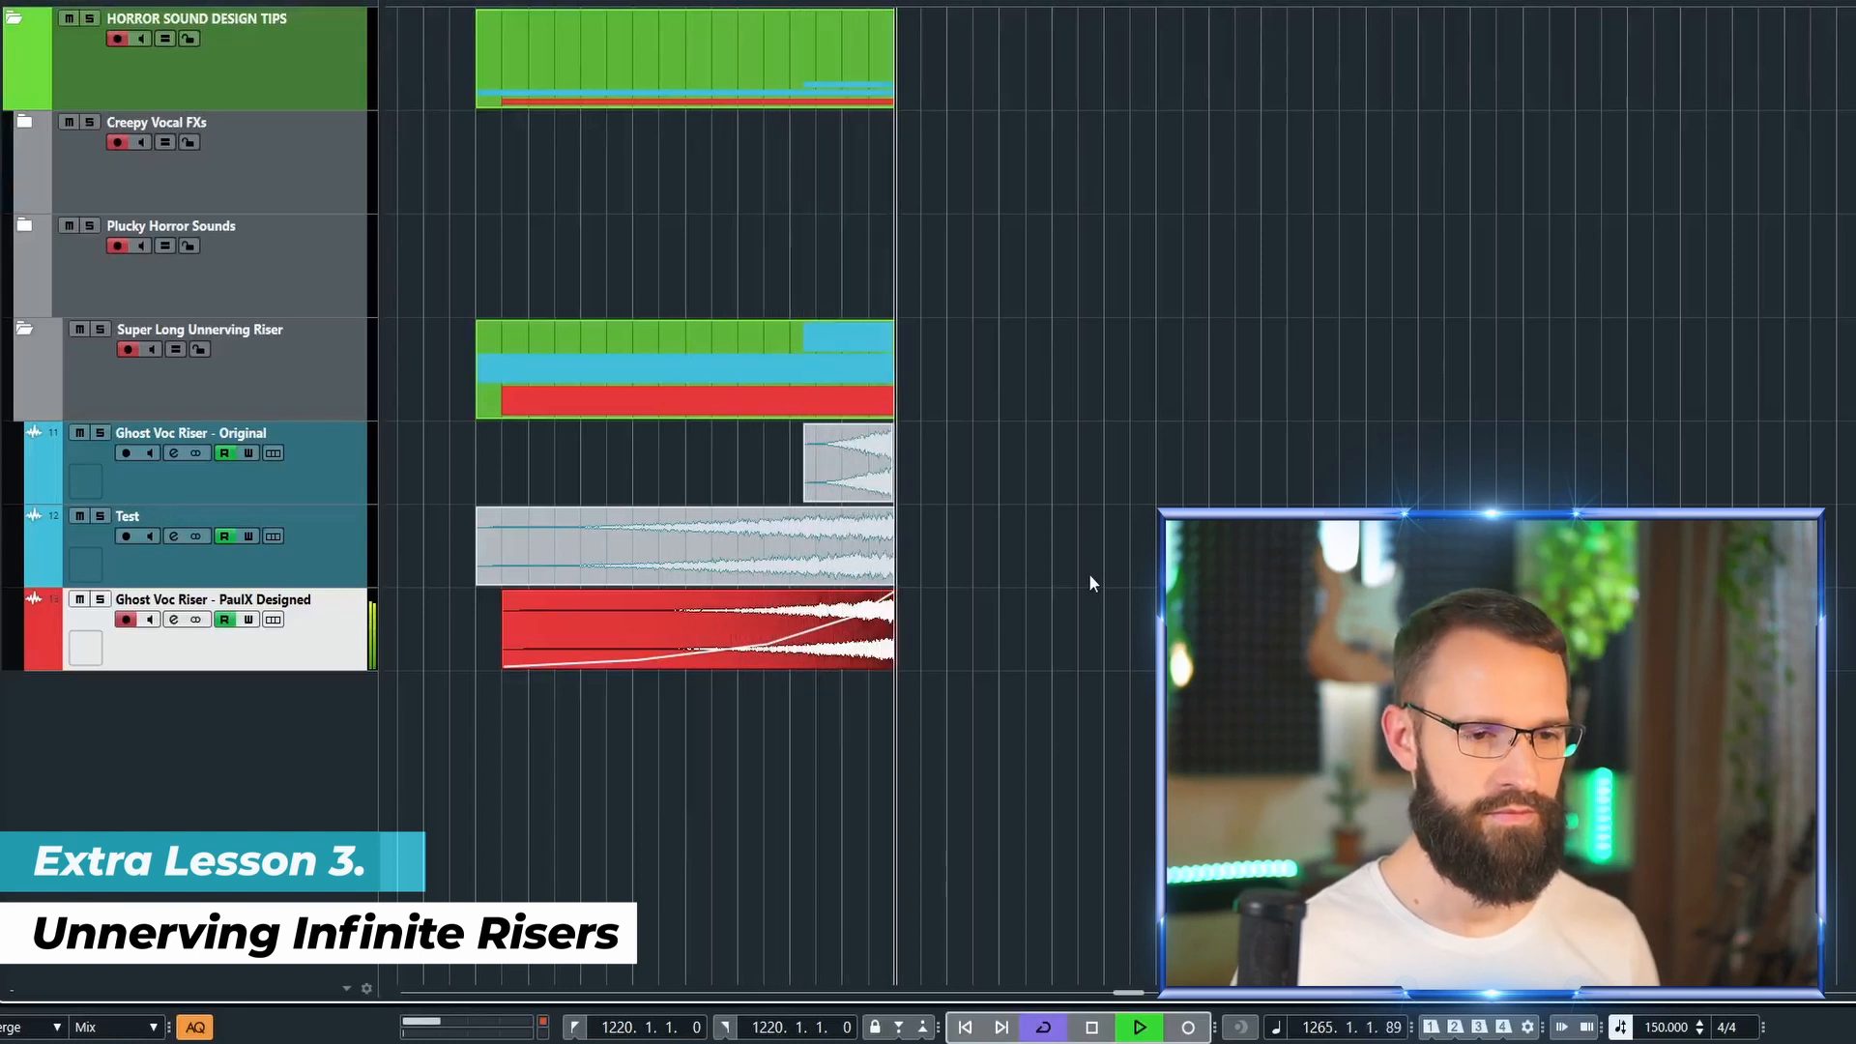
pyautogui.press('space')
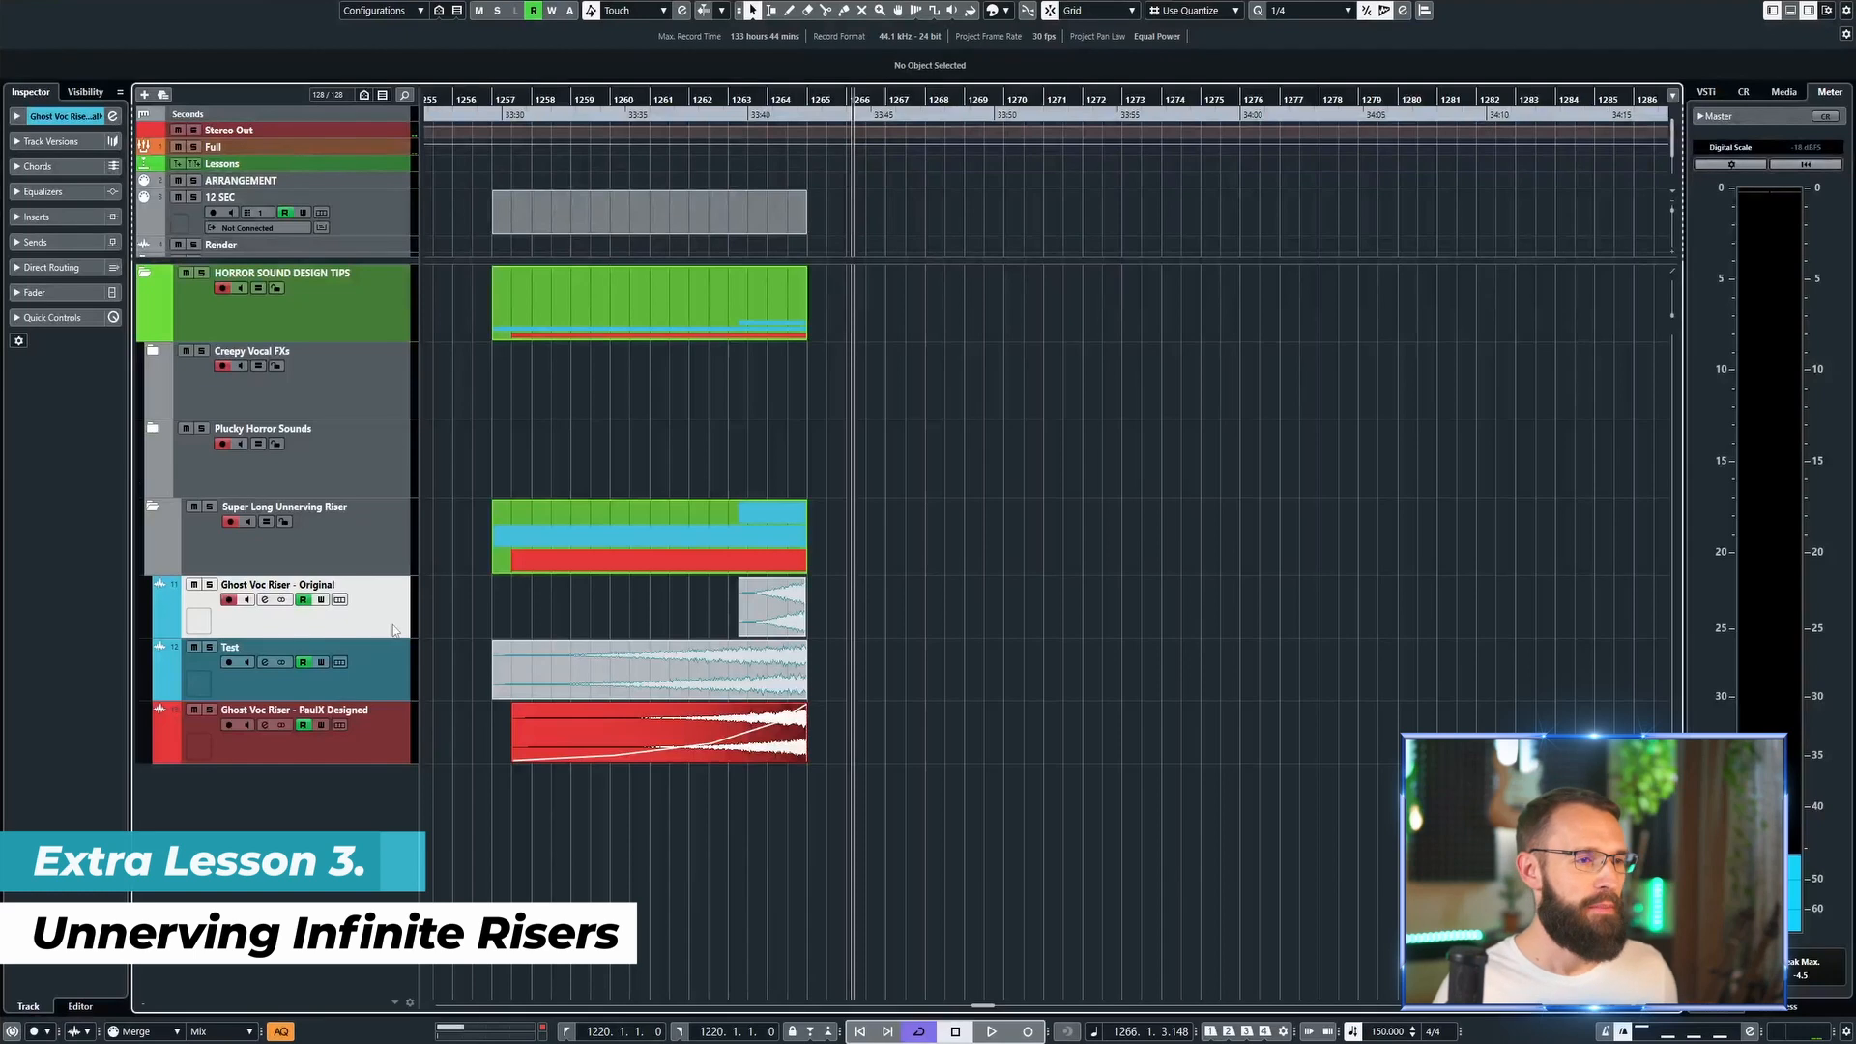
# Step: Unmute the clip on the Ghost Voc Riser - Original track and copy it to bar 1273 on the same track
pyautogui.click(793, 619)
pyautogui.moveTo(785, 618); pyautogui.dragTo(1174, 624)
pyautogui.hscroll(5, 914, 629)
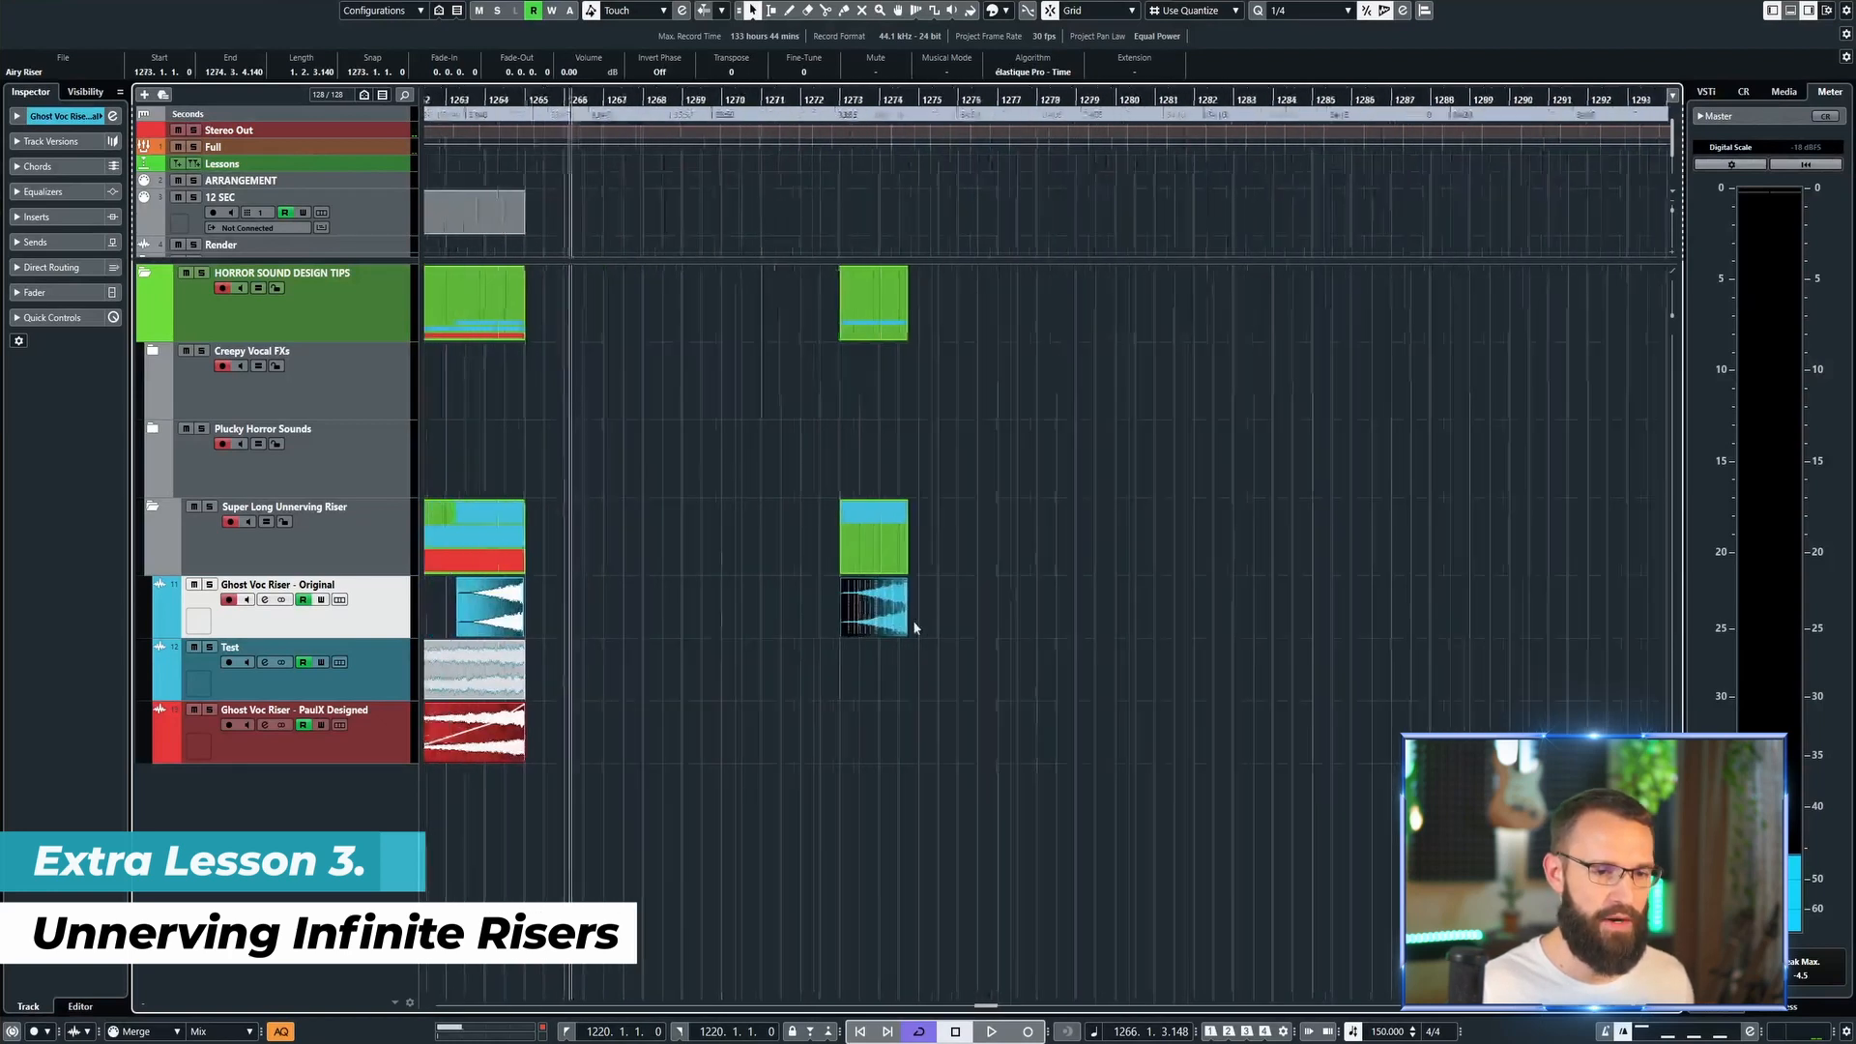
pyautogui.scroll(2, 853, 642)
# Step: Add PaulXStretch as insert 4 on the Ghost Voc Riser - Original track and move its window clear of the copied clip
pyautogui.click(58, 219)
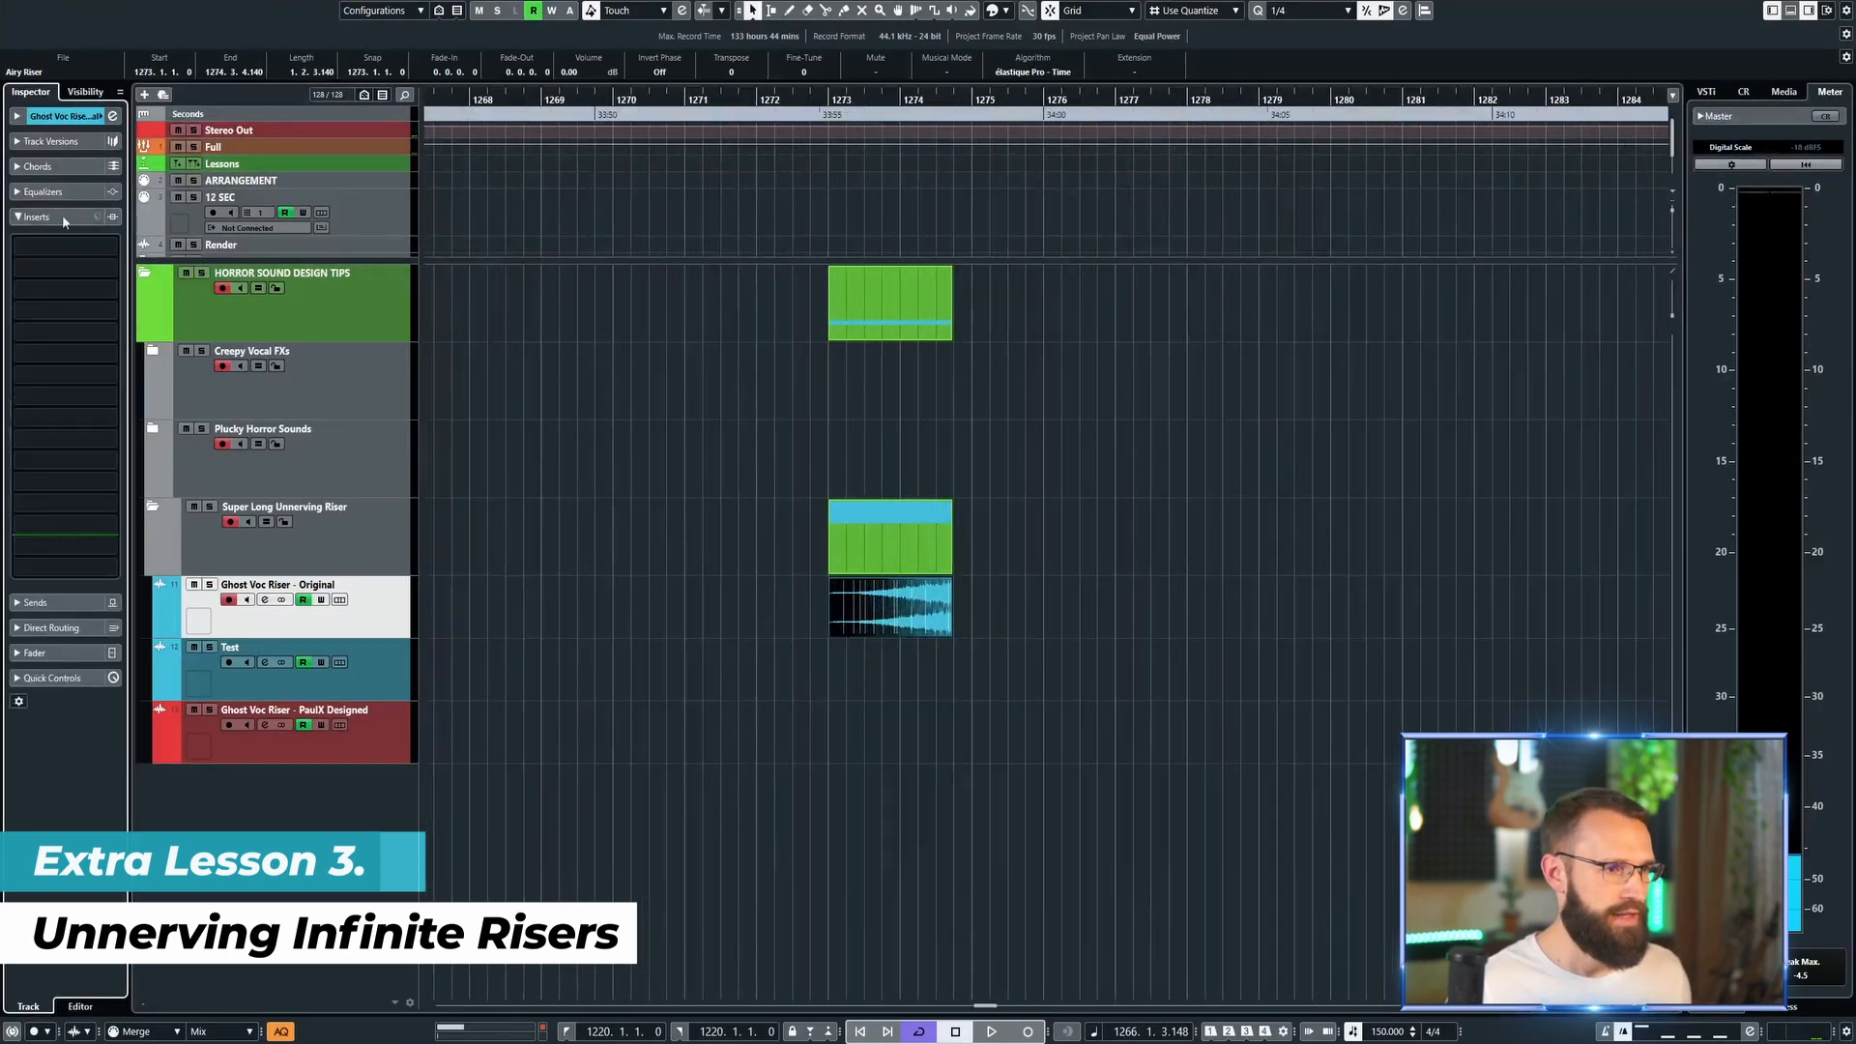
pyautogui.click(60, 310)
pyautogui.write('paul')
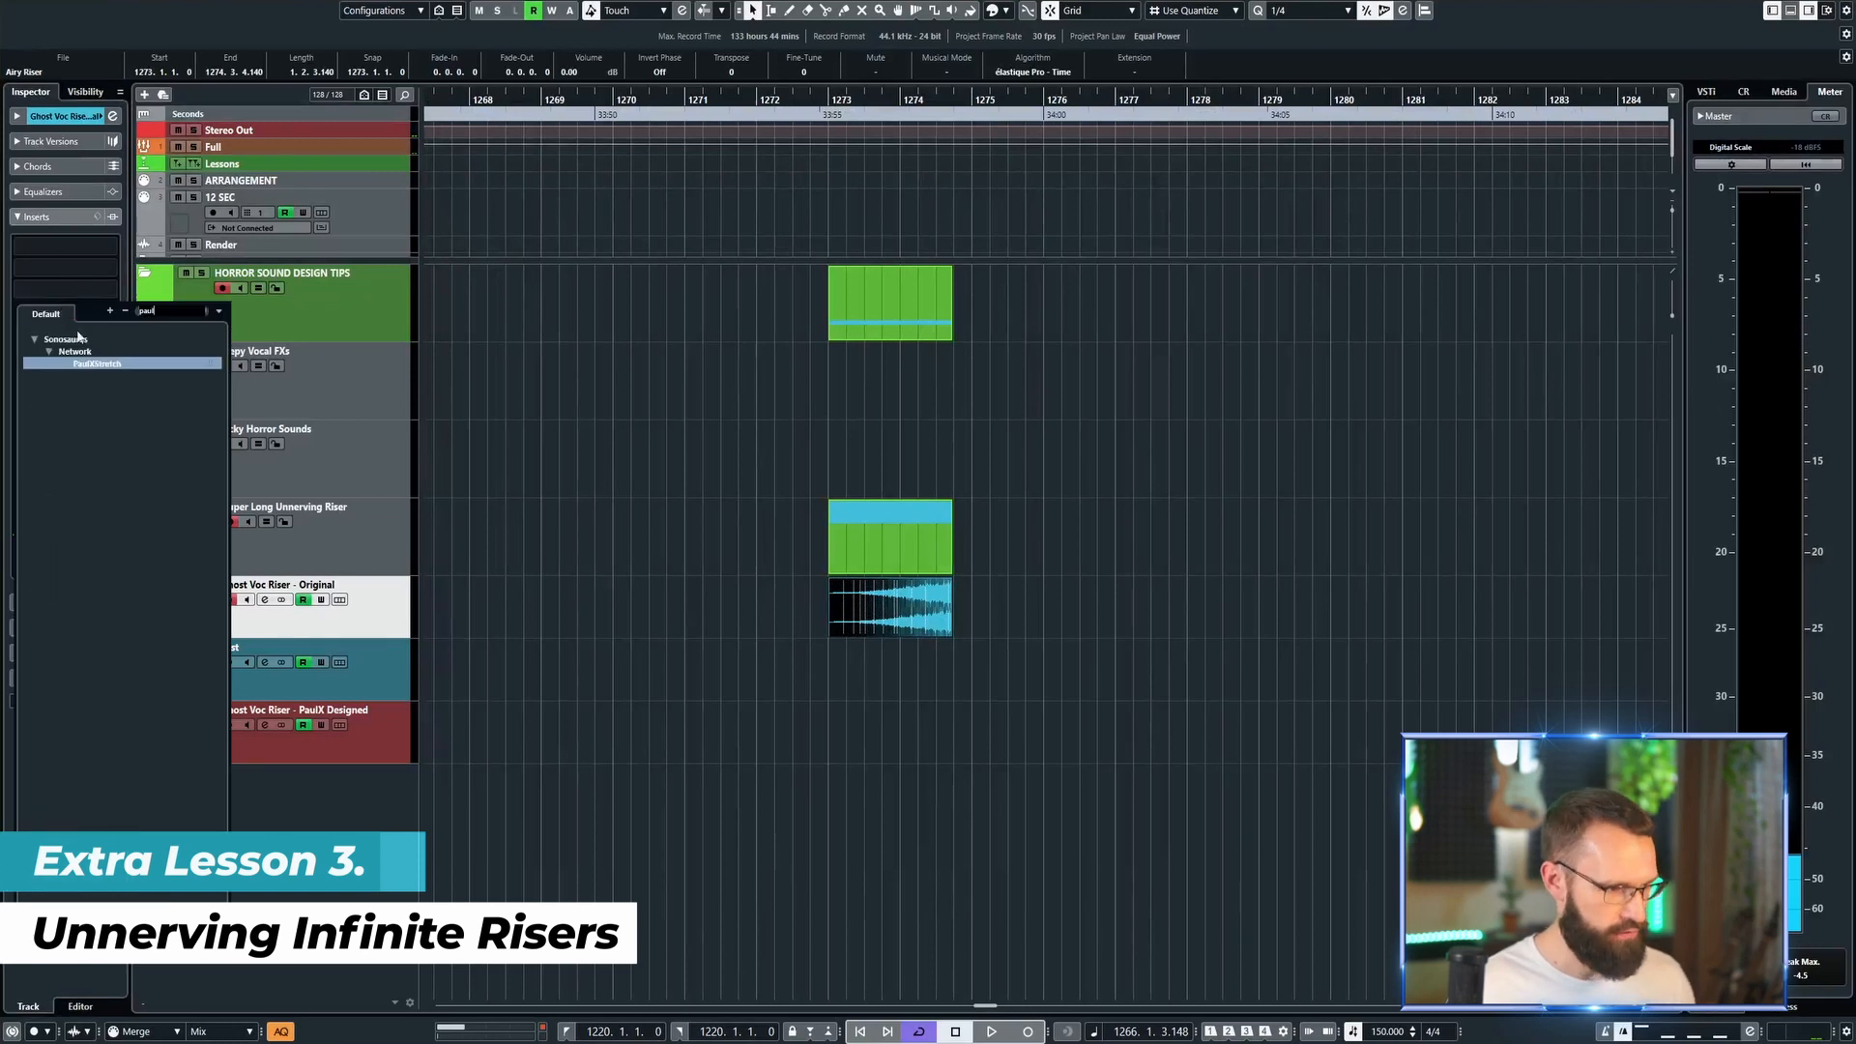
pyautogui.click(104, 364)
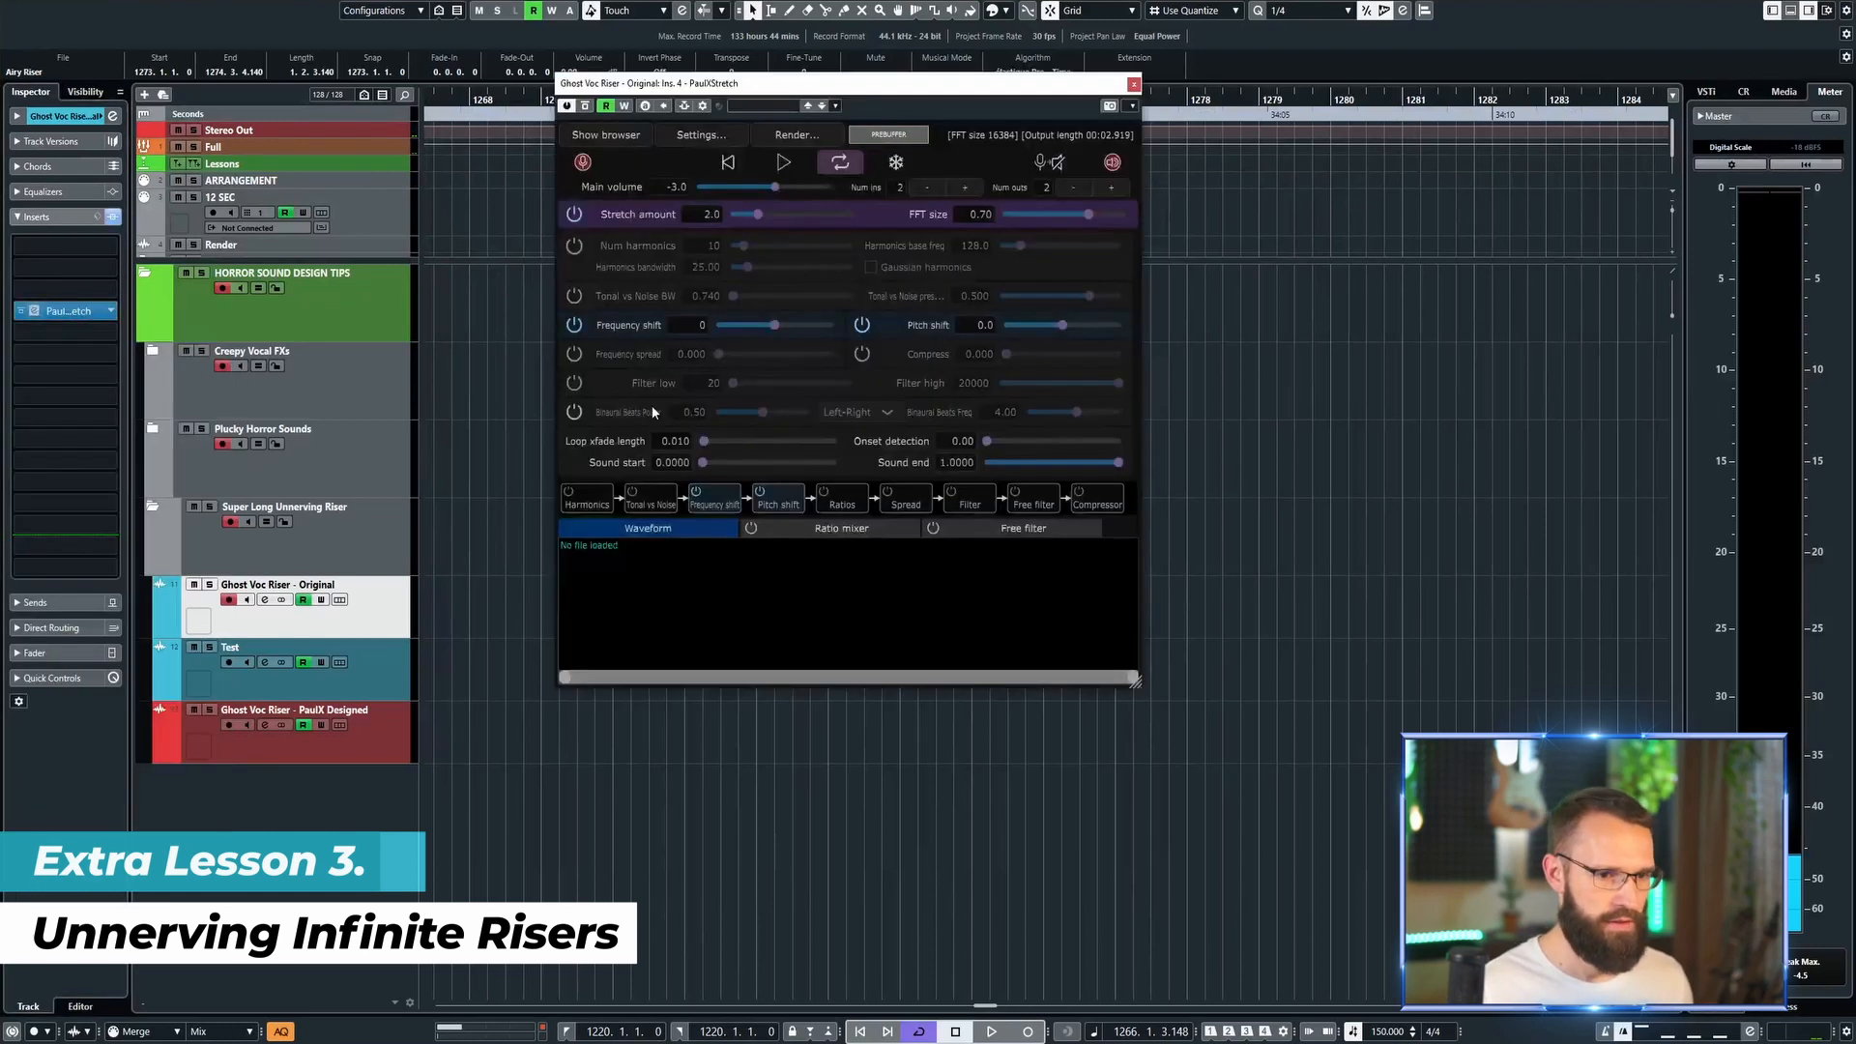
pyautogui.moveTo(865, 94); pyautogui.dragTo(1350, 120)
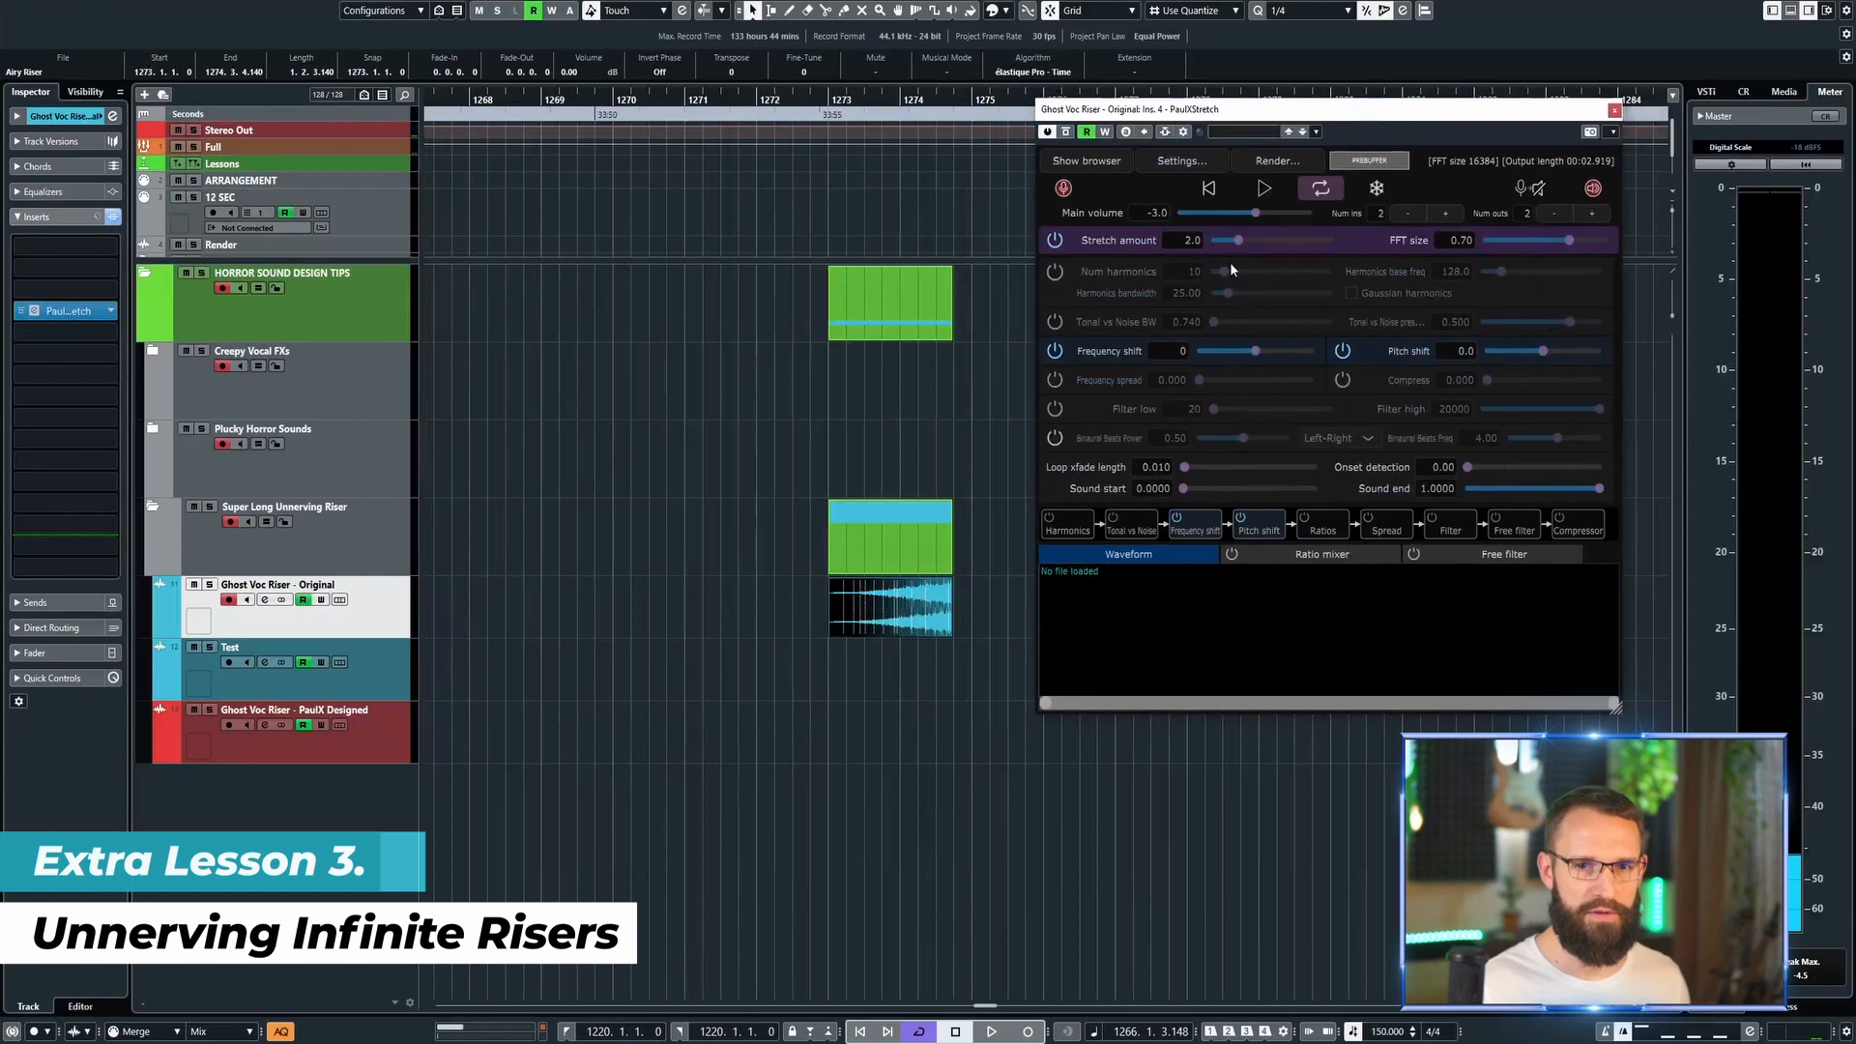
pyautogui.hscroll(3, 845, 472)
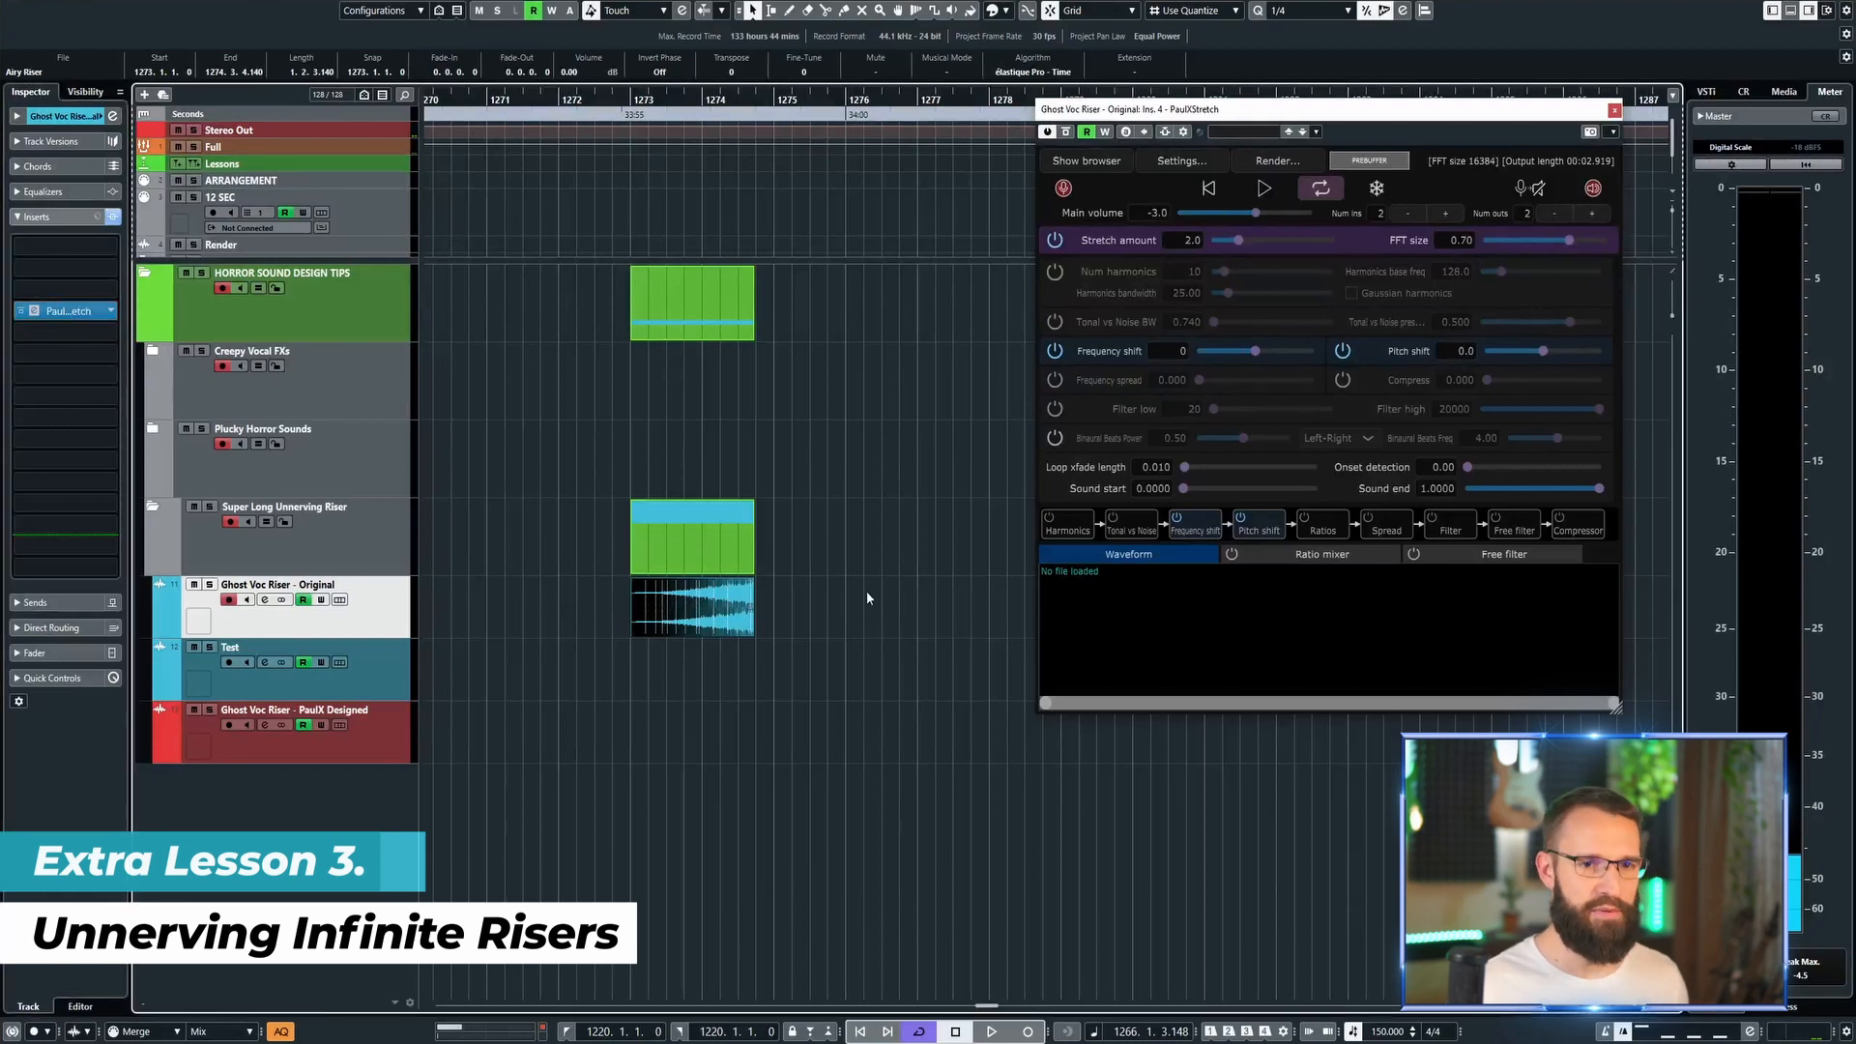
# Step: Capture the copied riser into PaulXStretch by recording its input during playback from just before bar 1273
pyautogui.click(1063, 189)
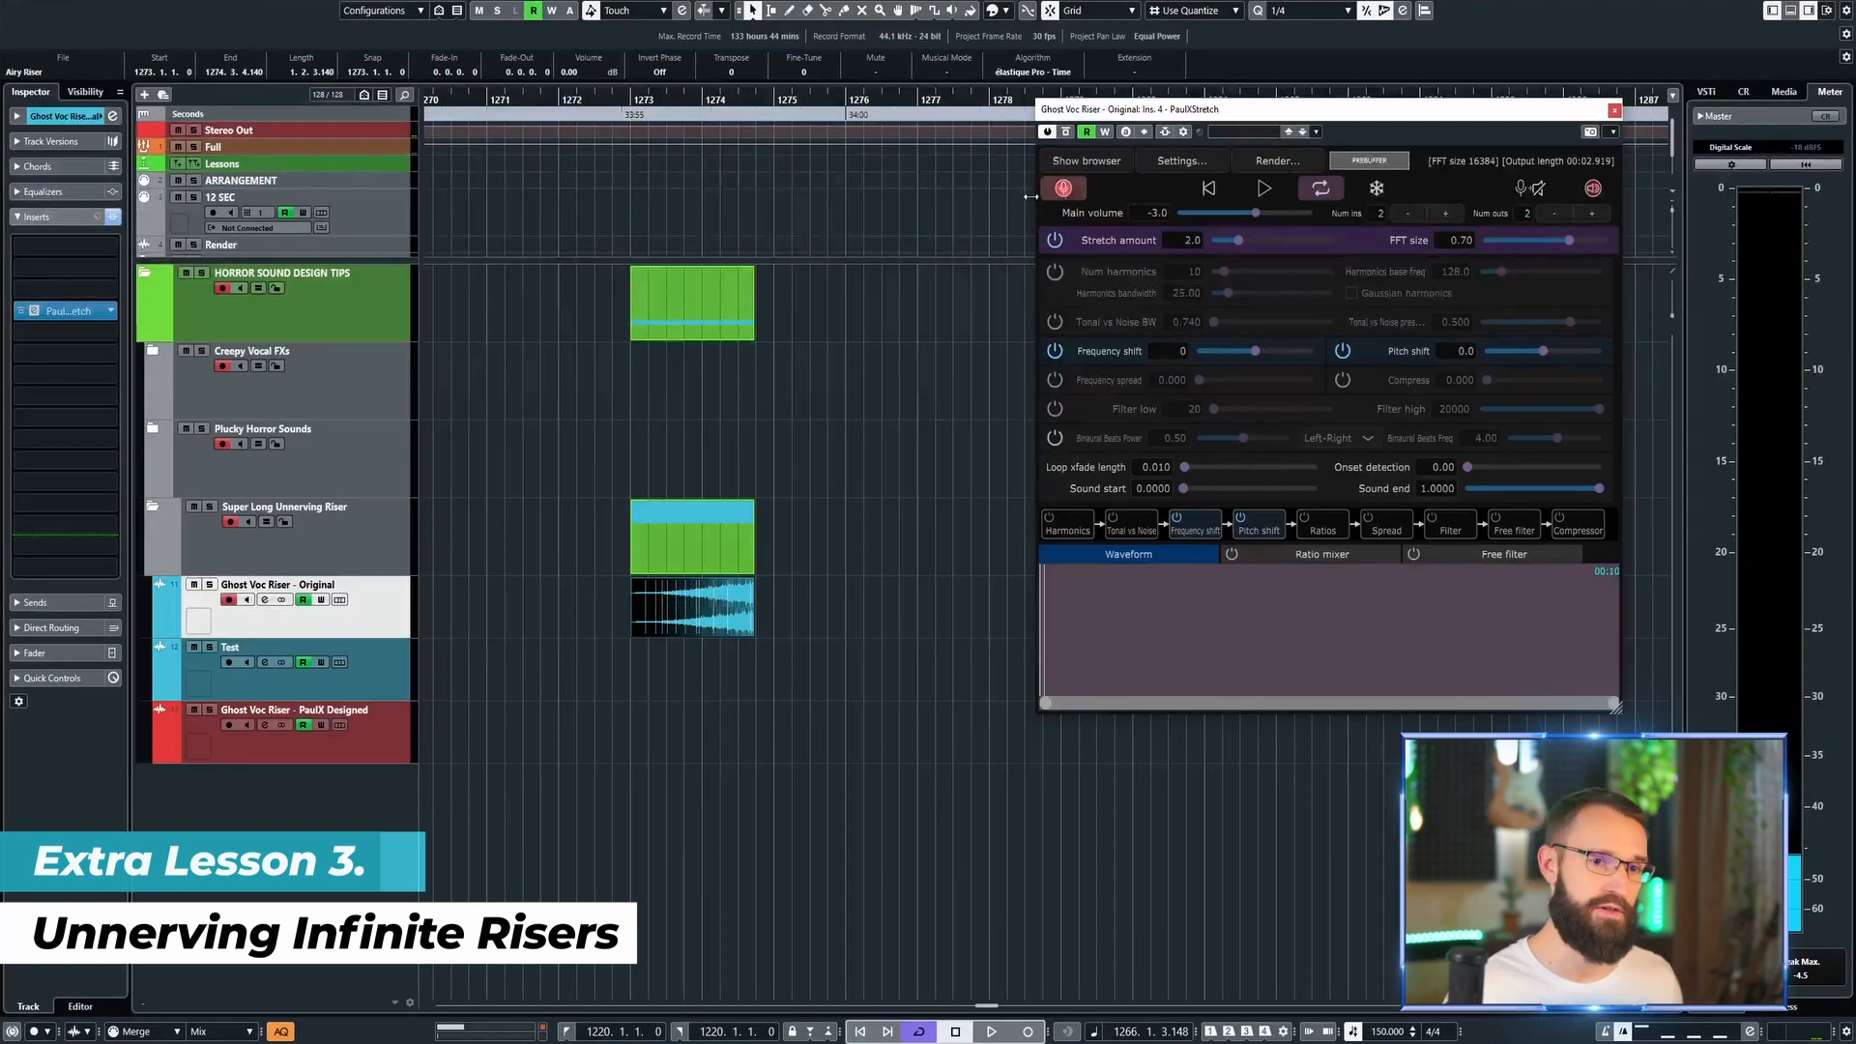
pyautogui.click(603, 557)
pyautogui.press('space')
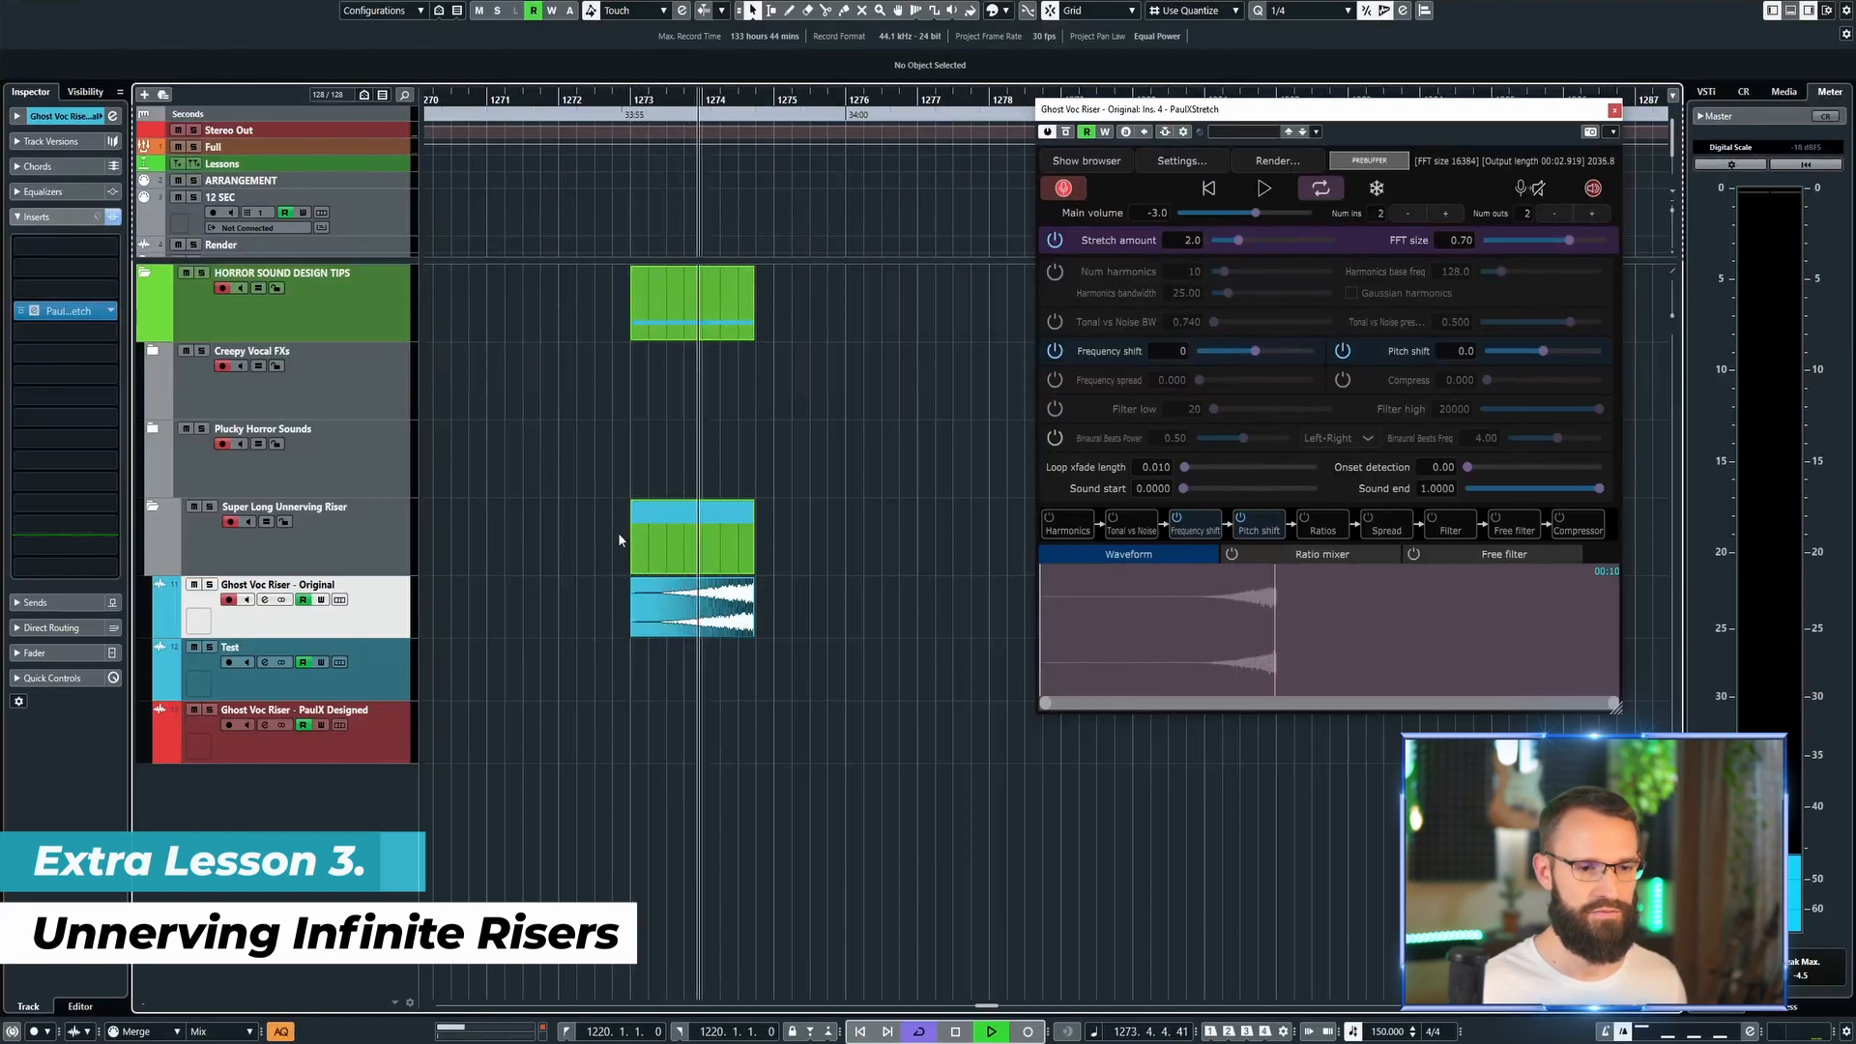
pyautogui.click(1063, 189)
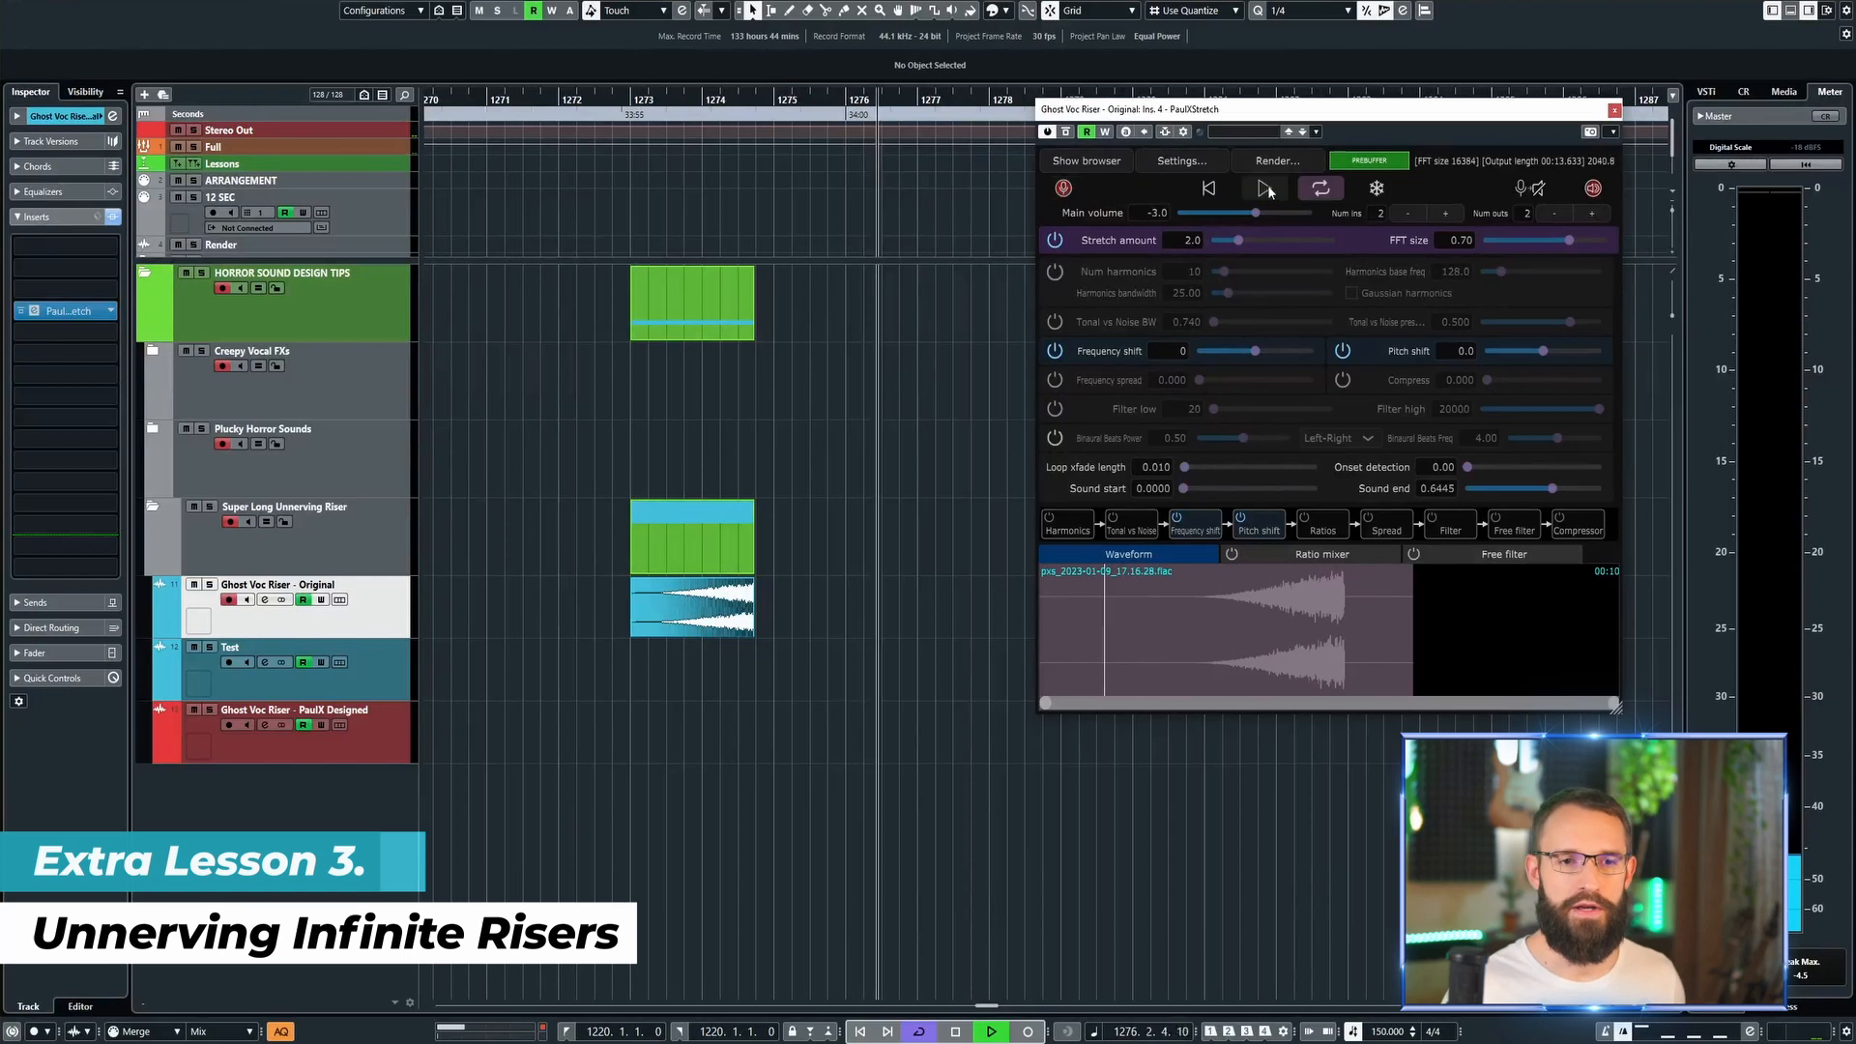
pyautogui.press('space')
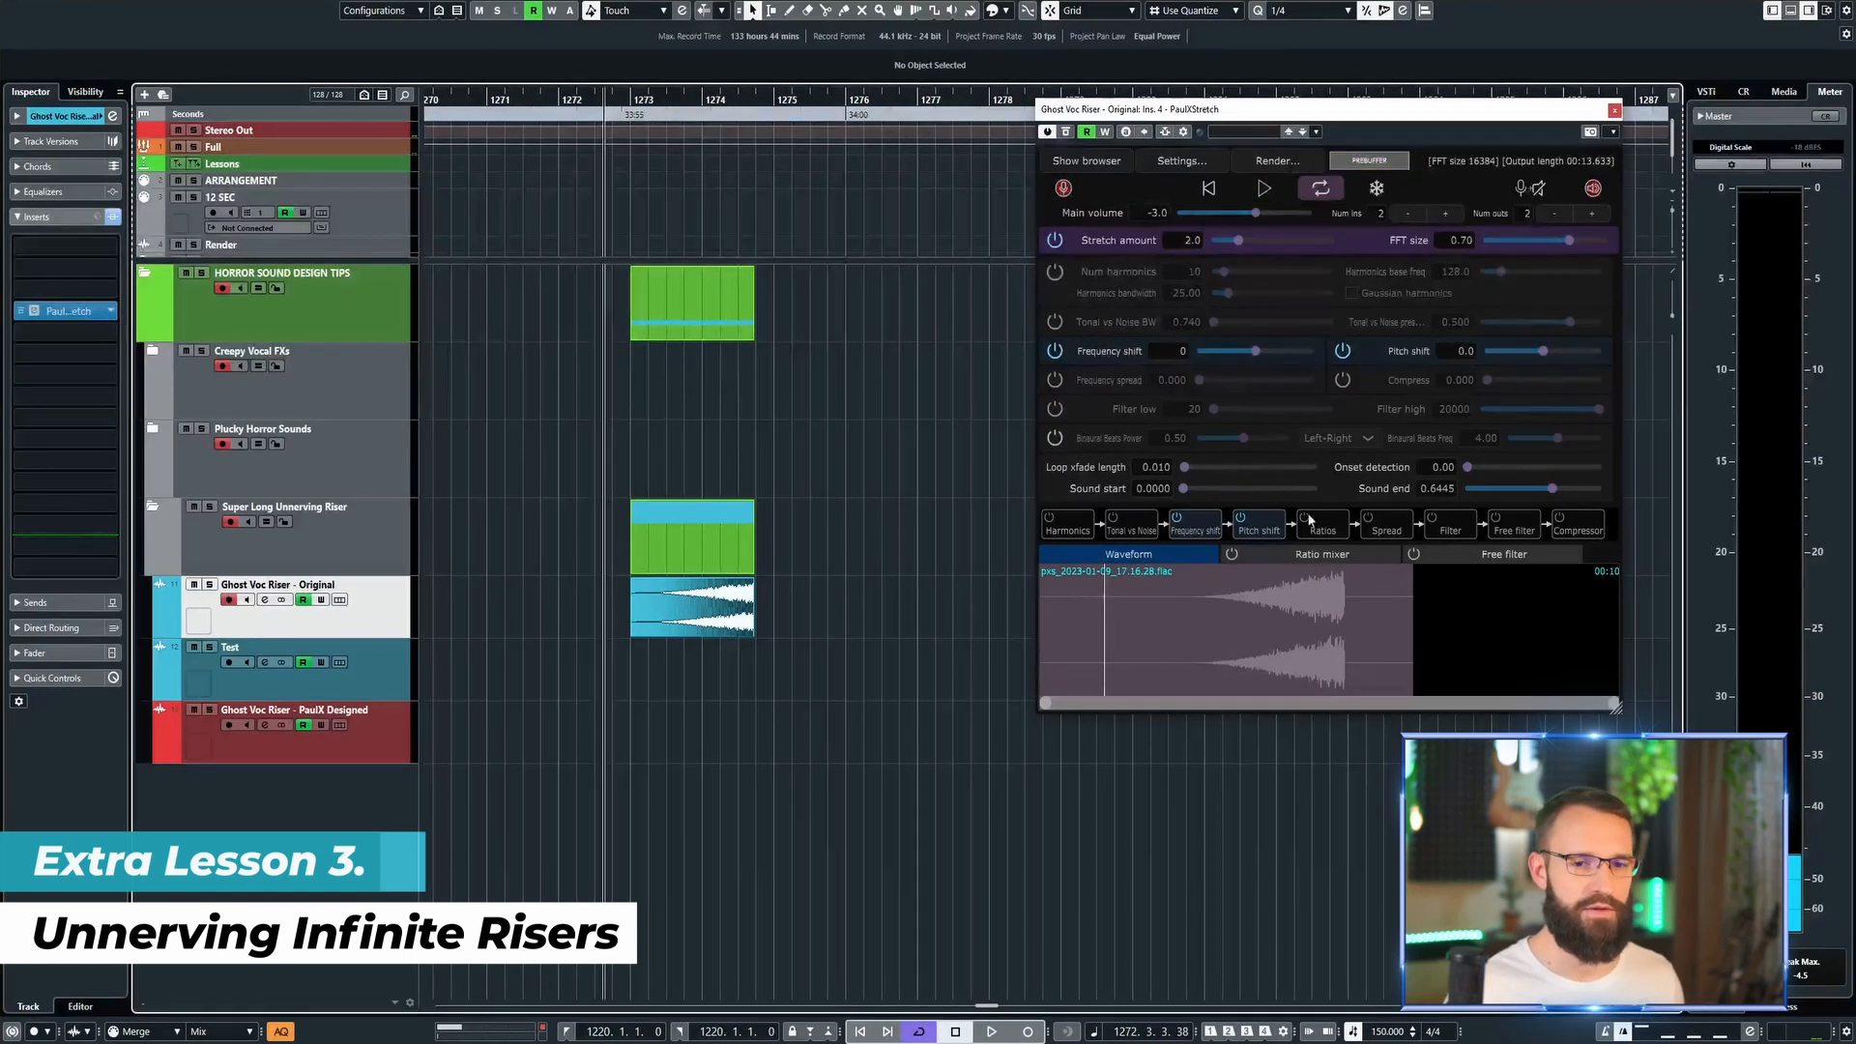
# Step: Turn on input pass-through in PaulXStretch and record the copied riser again from just before bar 1273
pyautogui.click(601, 576)
pyautogui.click(1534, 190)
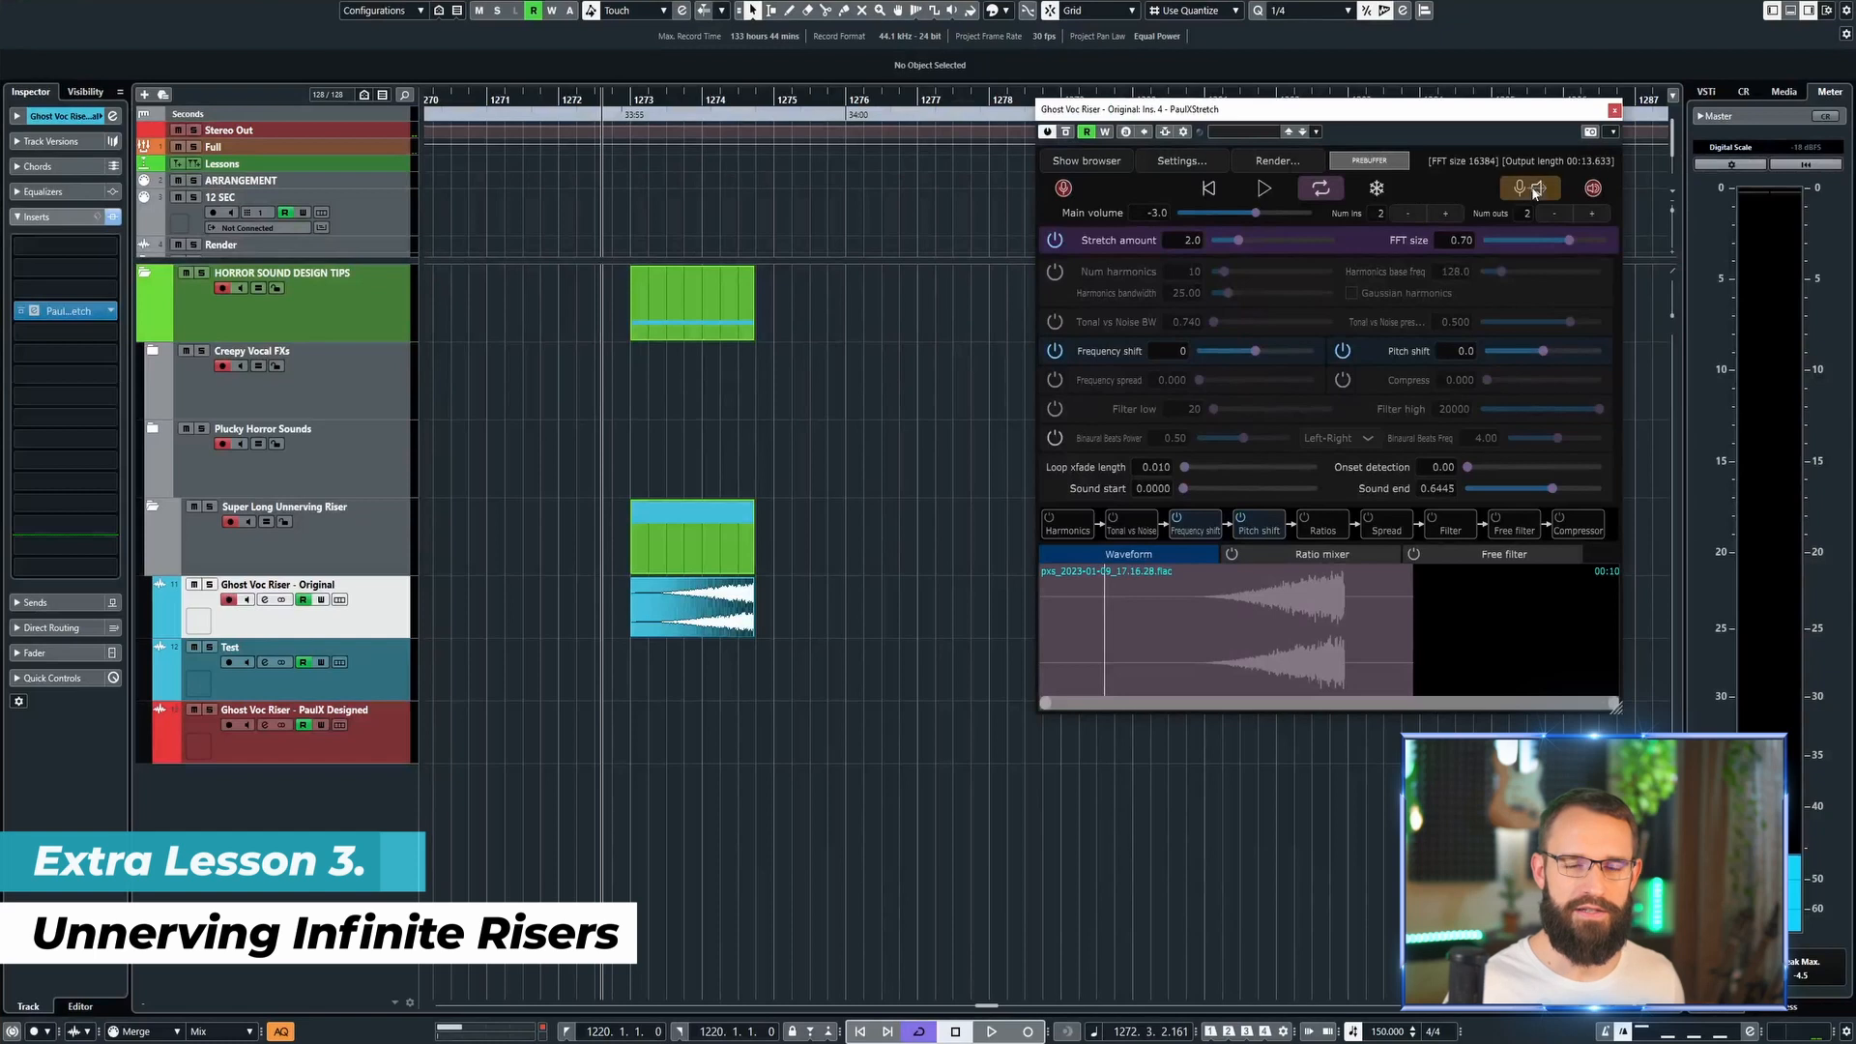
pyautogui.click(1063, 189)
pyautogui.press('space')
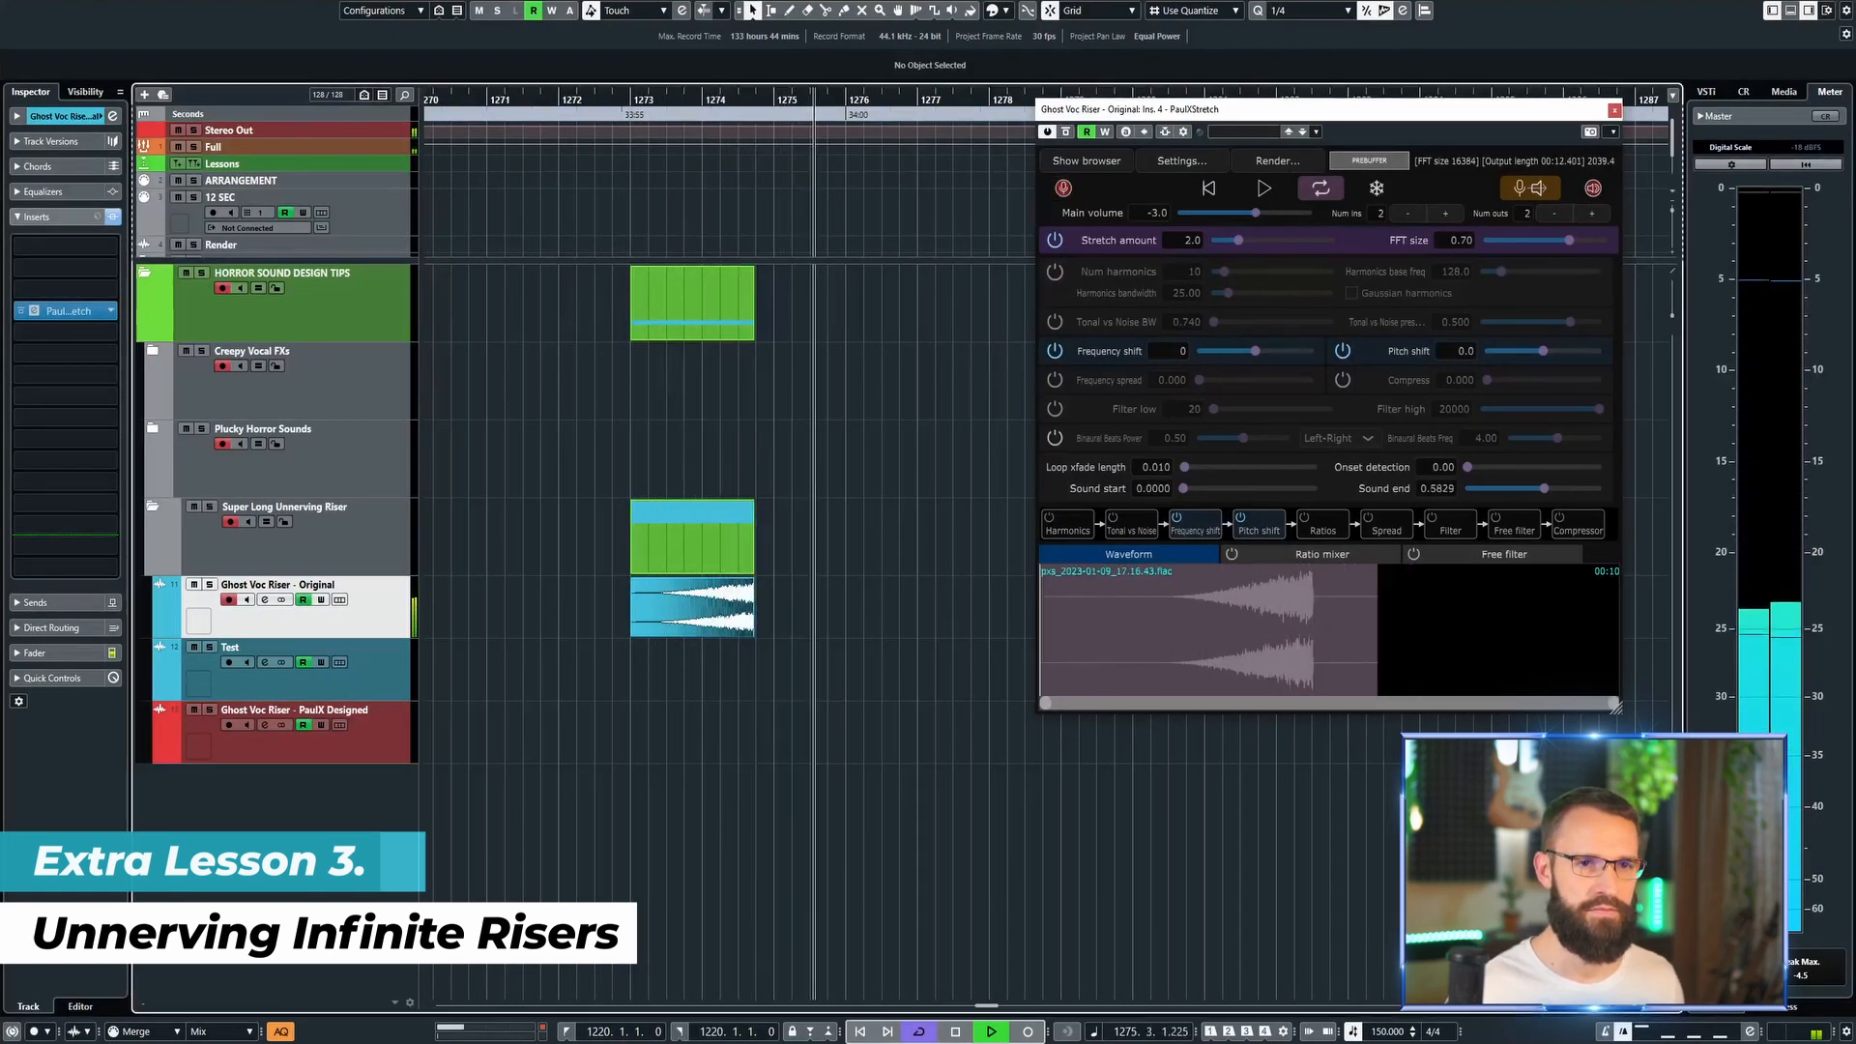
pyautogui.press('space')
# Step: Mute the copied riser clip at bar 1273 and place the playhead at bar 1276
pyautogui.click(595, 636)
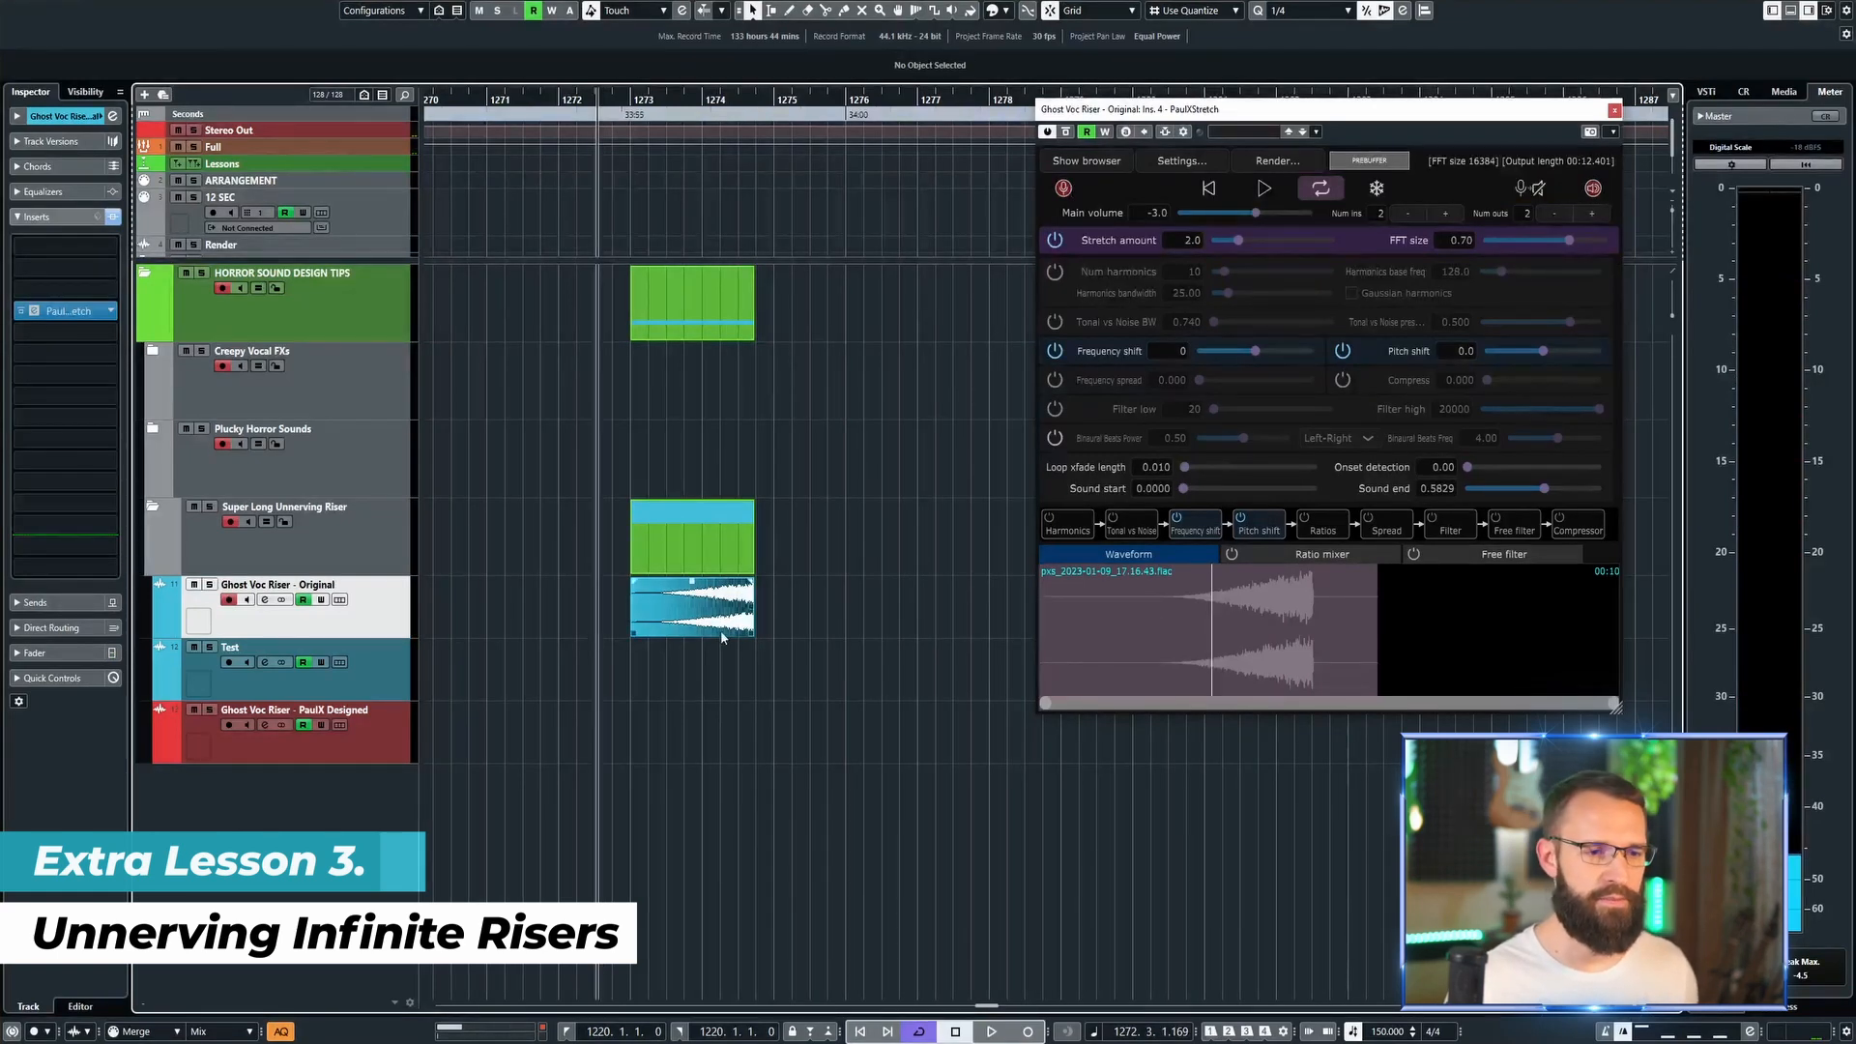
pyautogui.hotkey('ctrl', 'a')
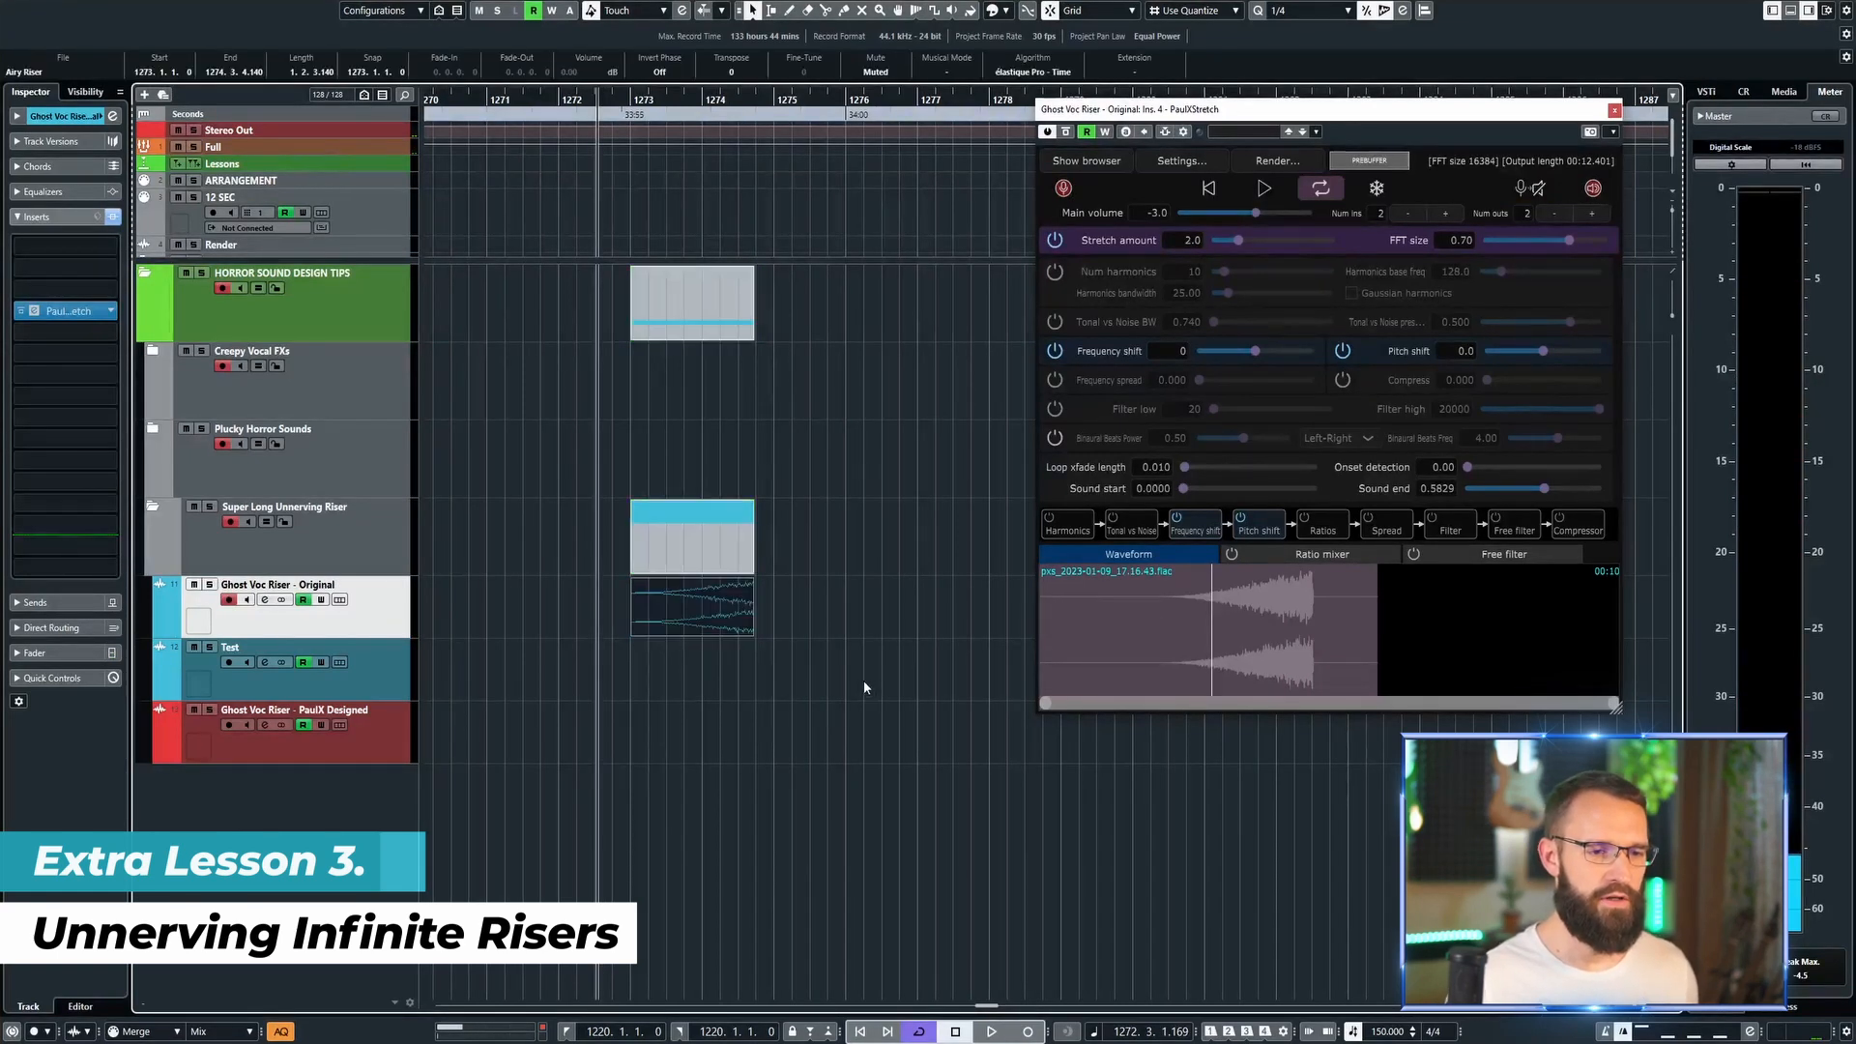
pyautogui.hscroll(2, 865, 681)
pyautogui.hscroll(1, 722, 682)
pyautogui.click(692, 630)
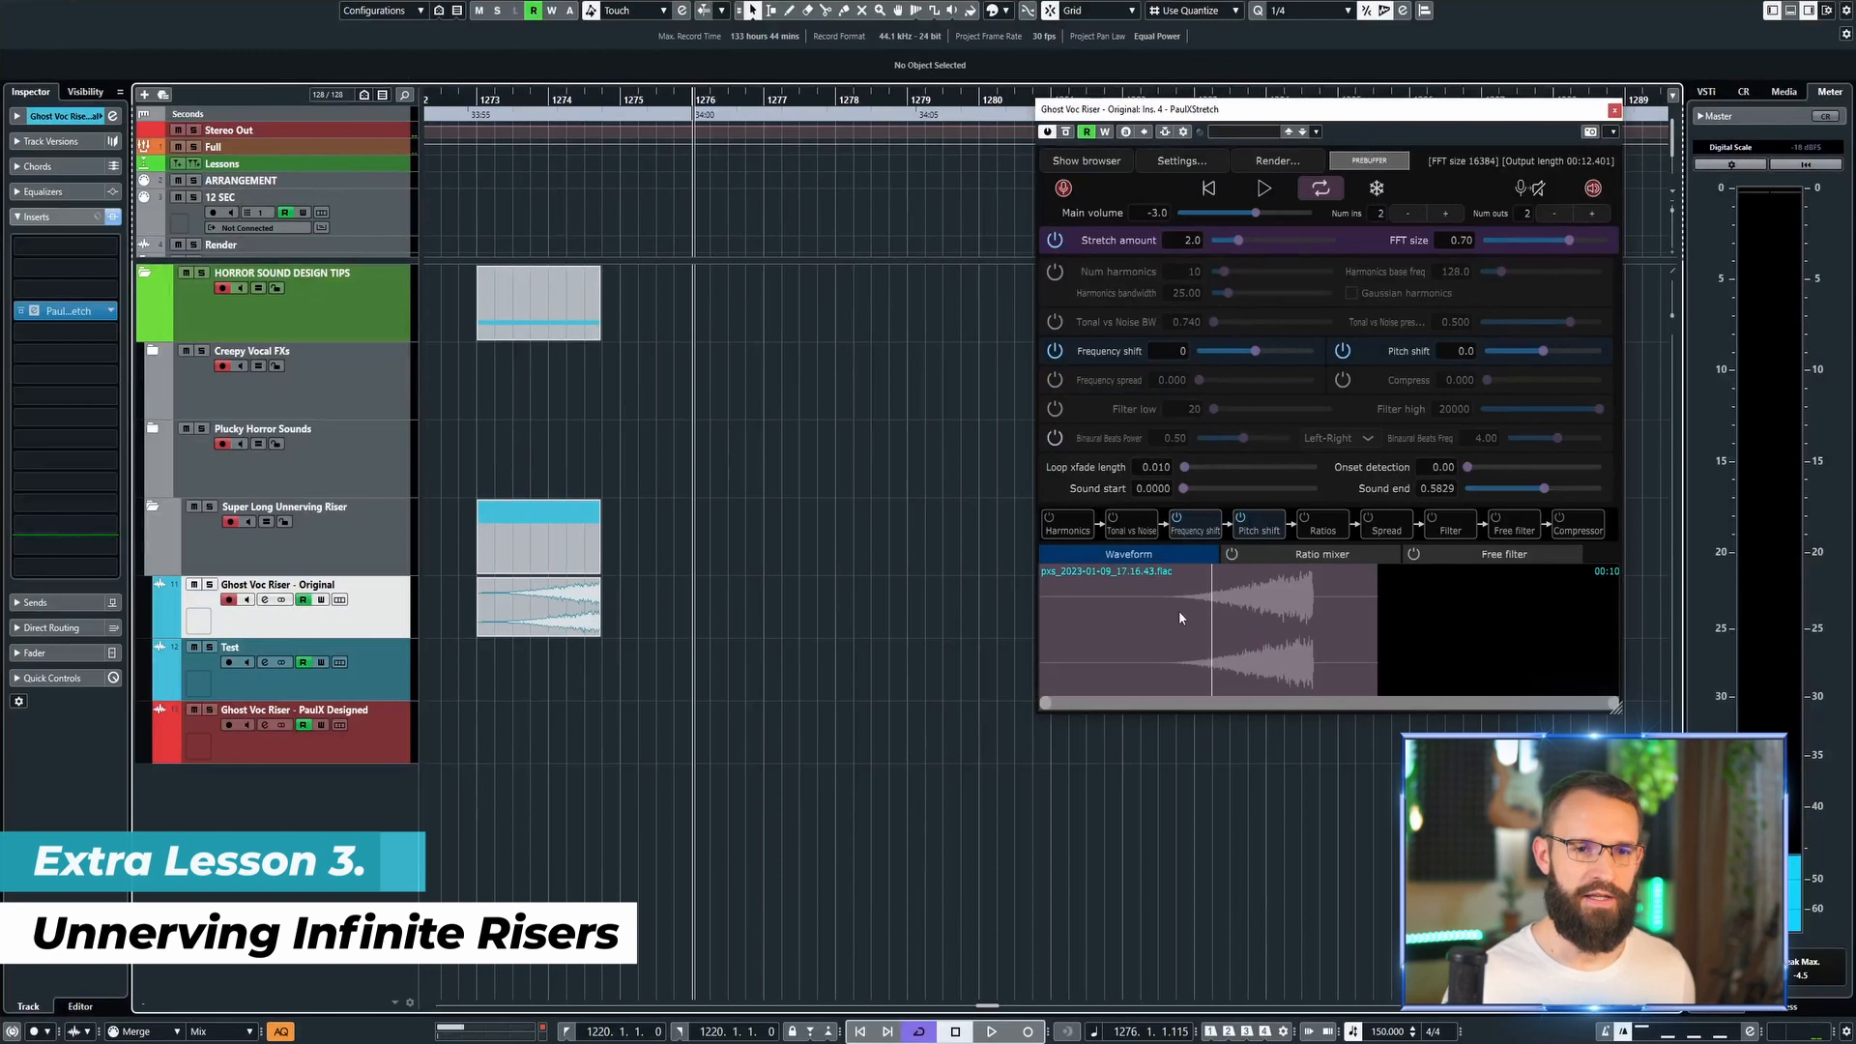
# Step: Narrow the captured sound's playback range to start 0.3063 and end 0.3663, and audition the loop
pyautogui.moveTo(1042, 615); pyautogui.dragTo(1197, 612)
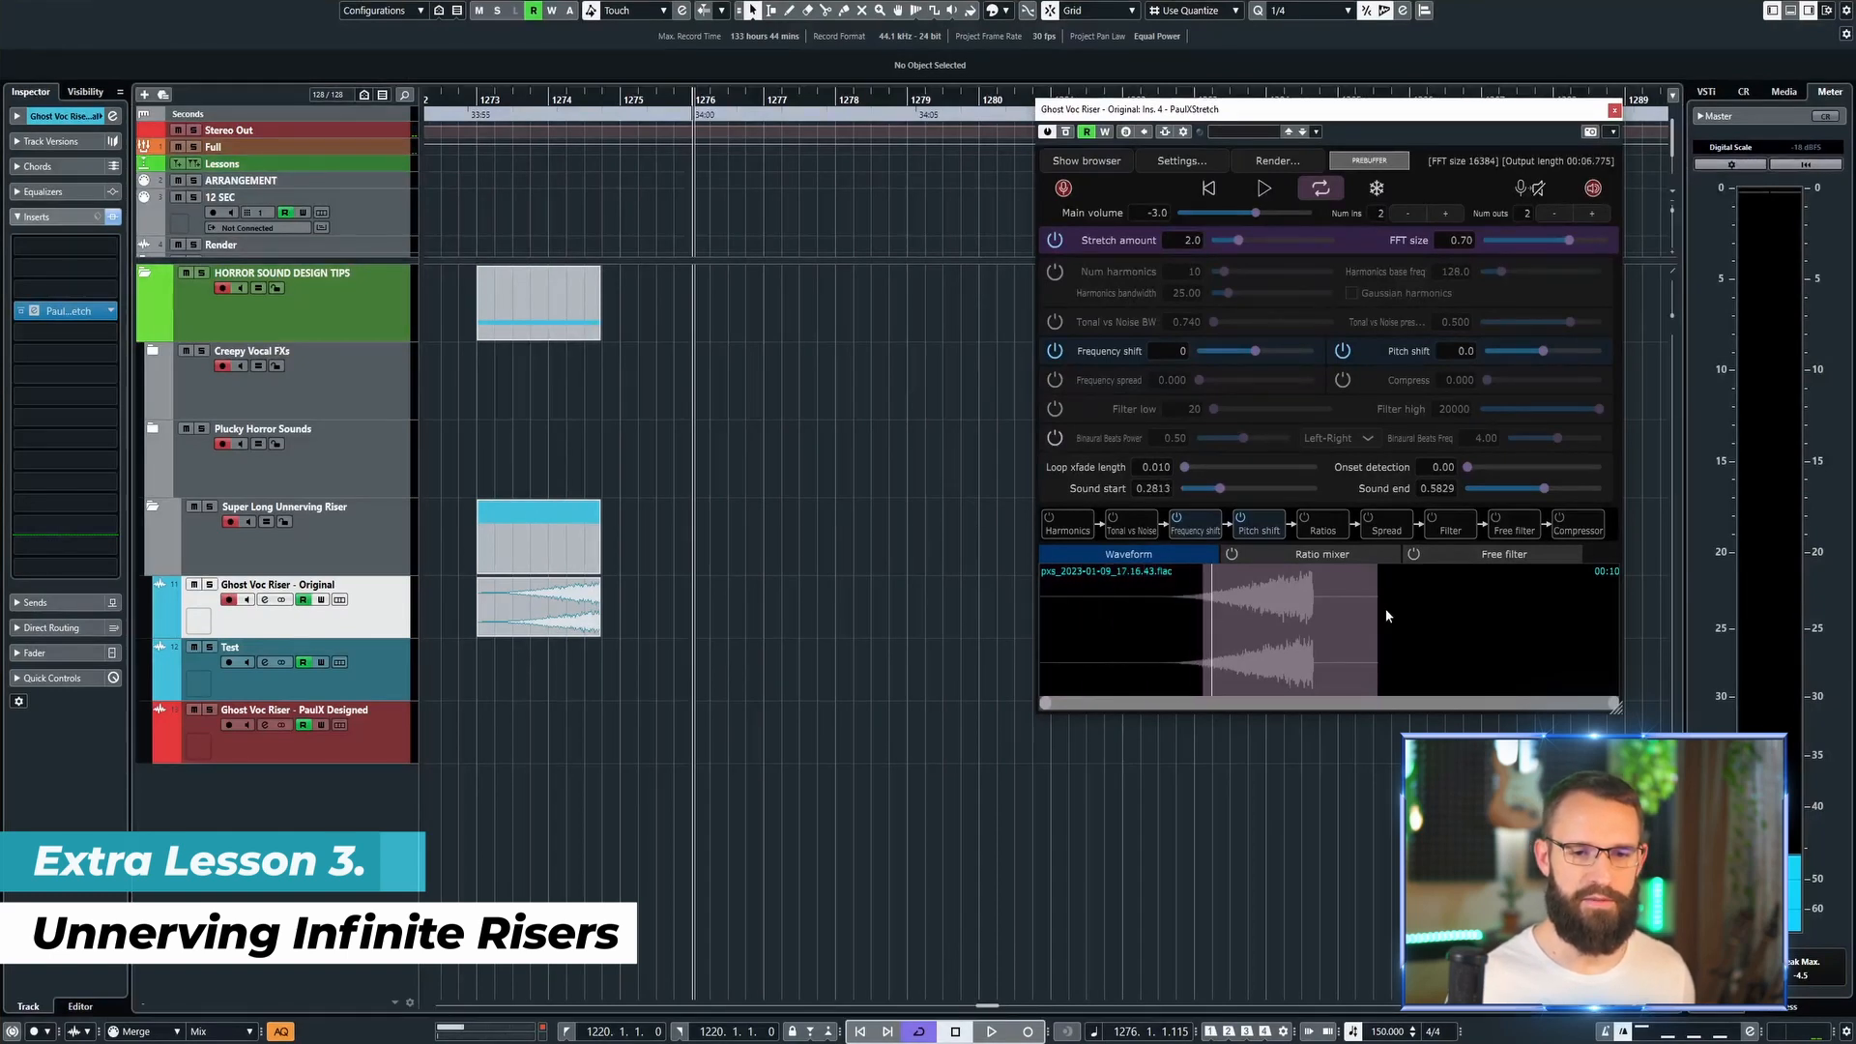
pyautogui.moveTo(1374, 611); pyautogui.dragTo(1144, 616)
pyautogui.moveTo(1161, 614); pyautogui.dragTo(1252, 614)
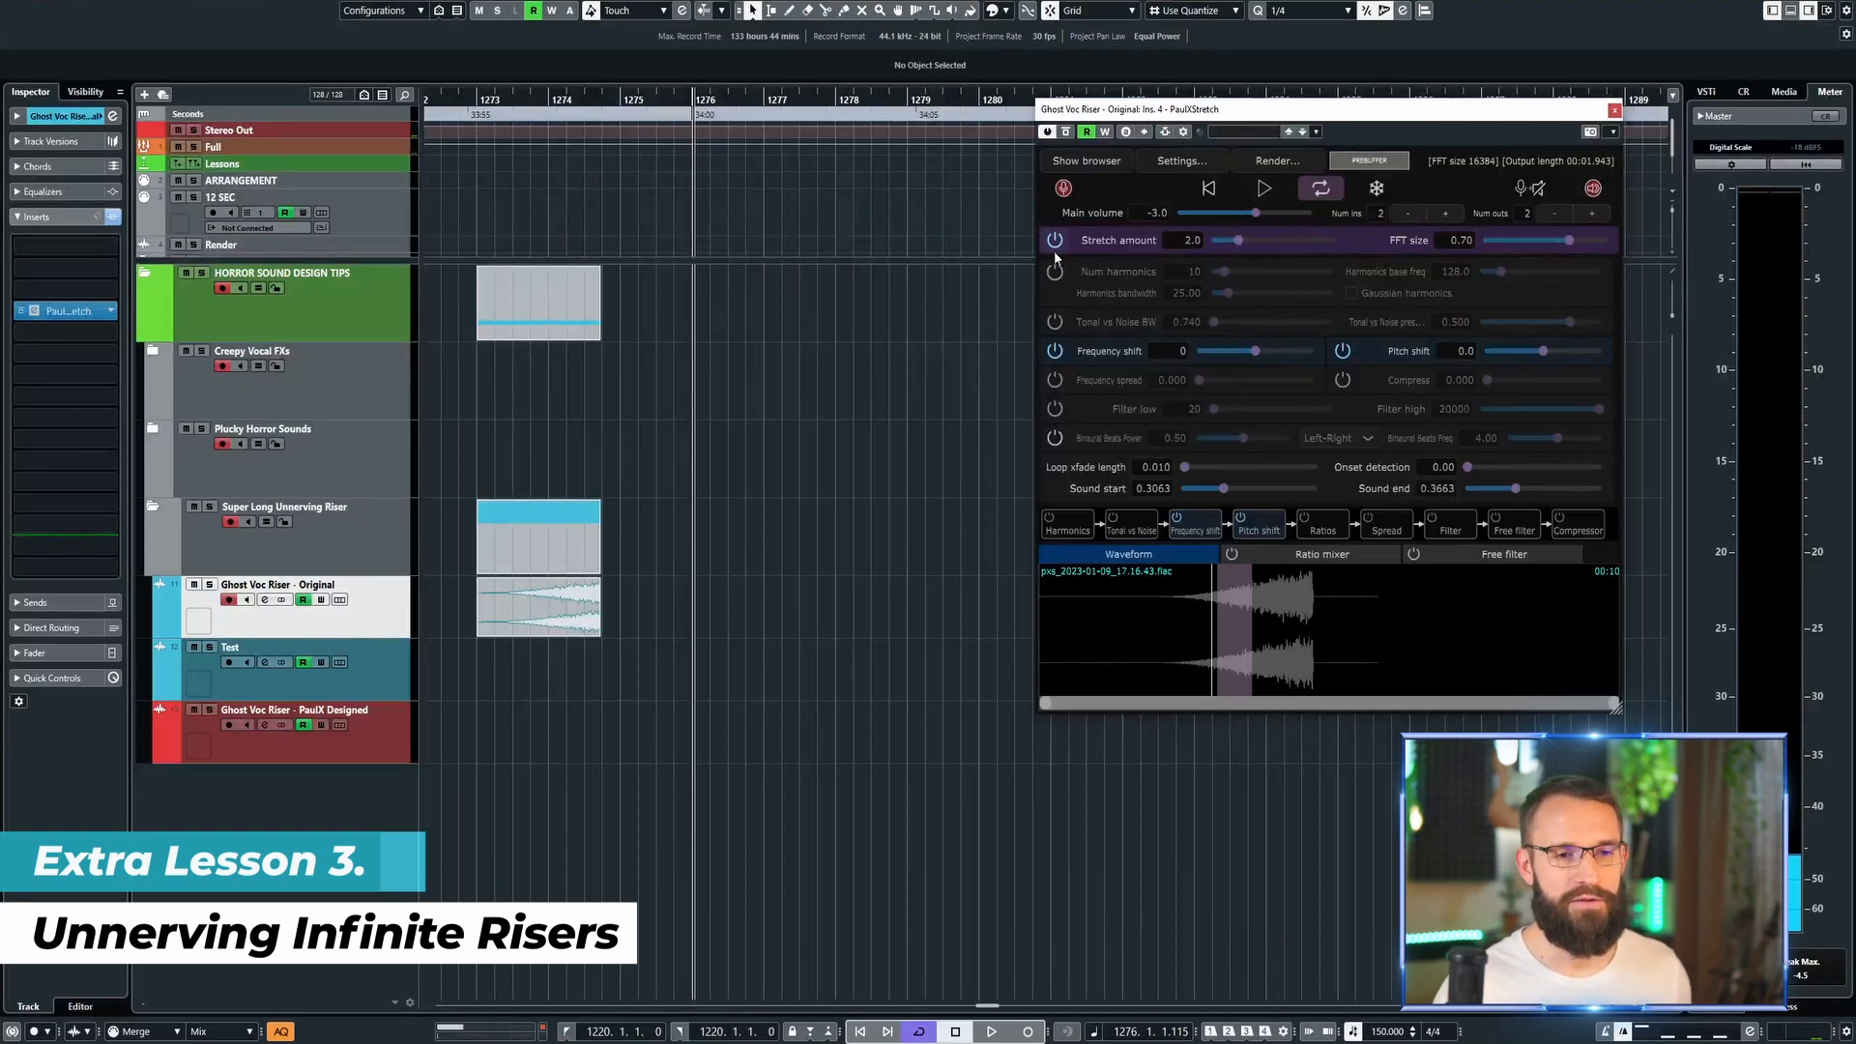
pyautogui.click(1264, 189)
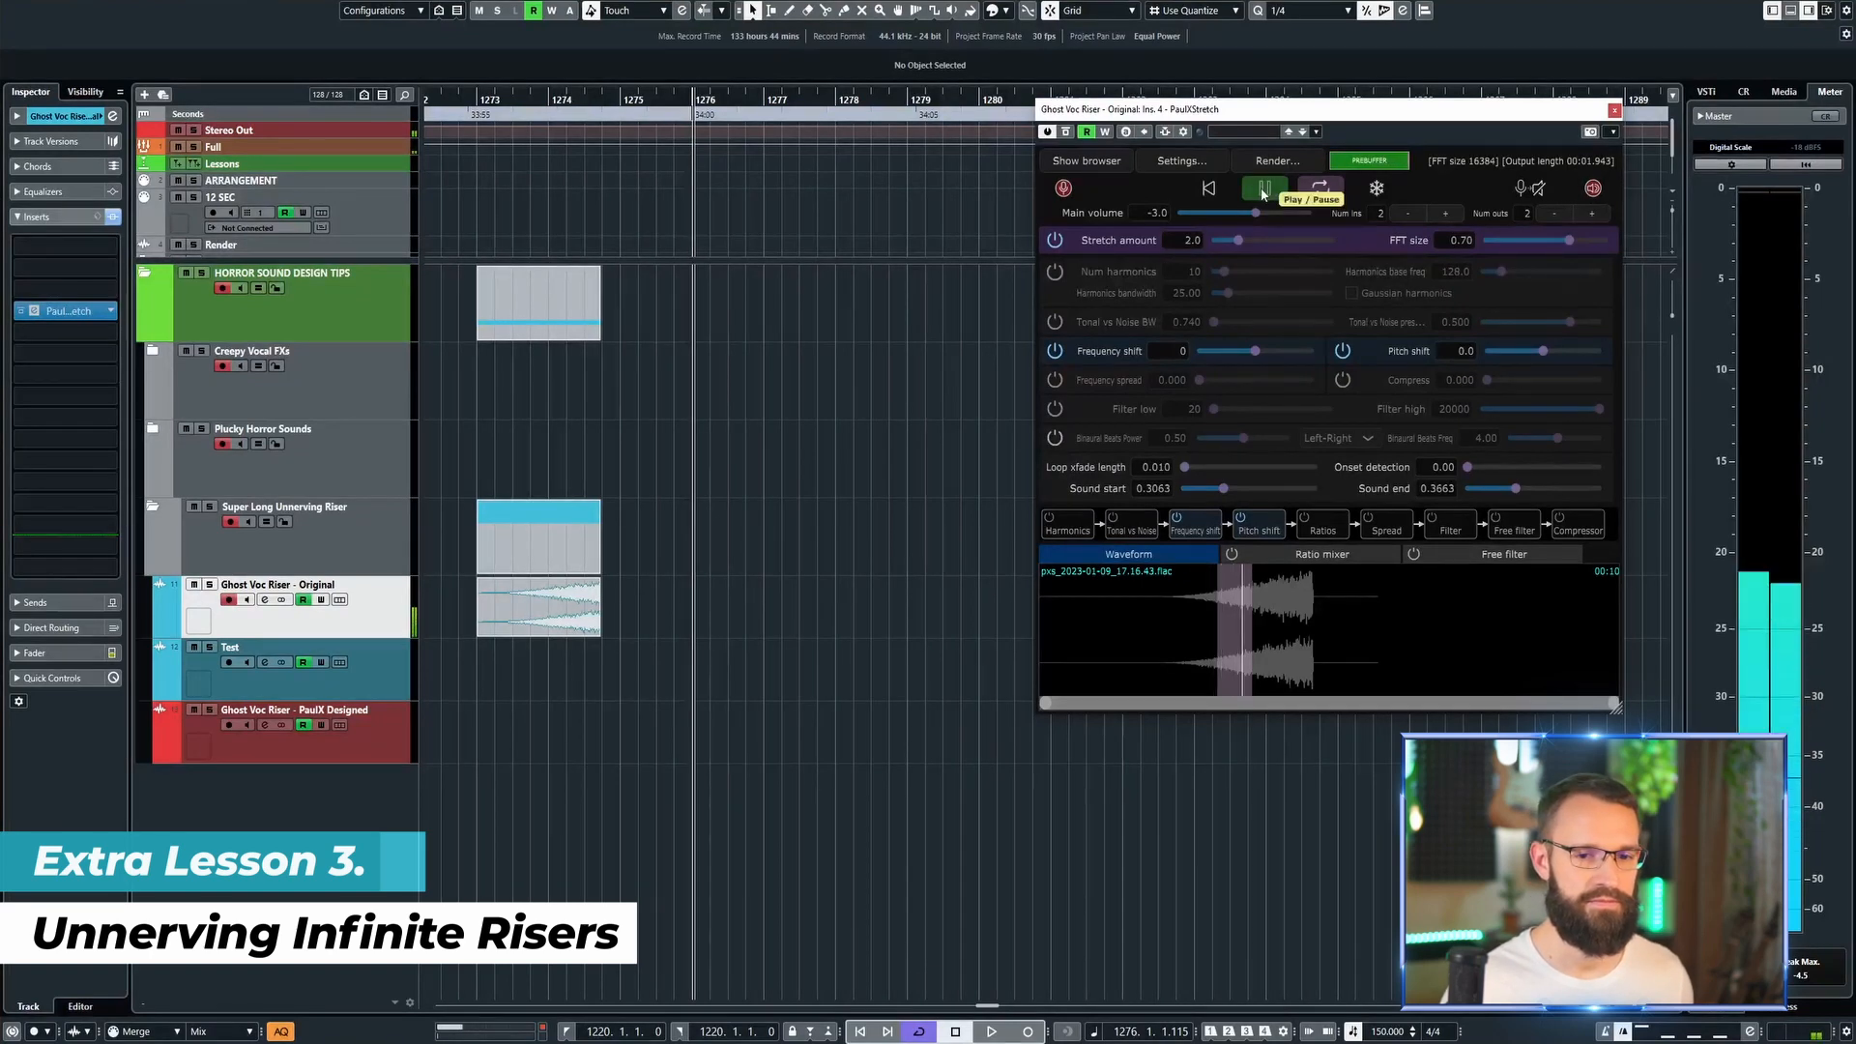
pyautogui.click(1263, 189)
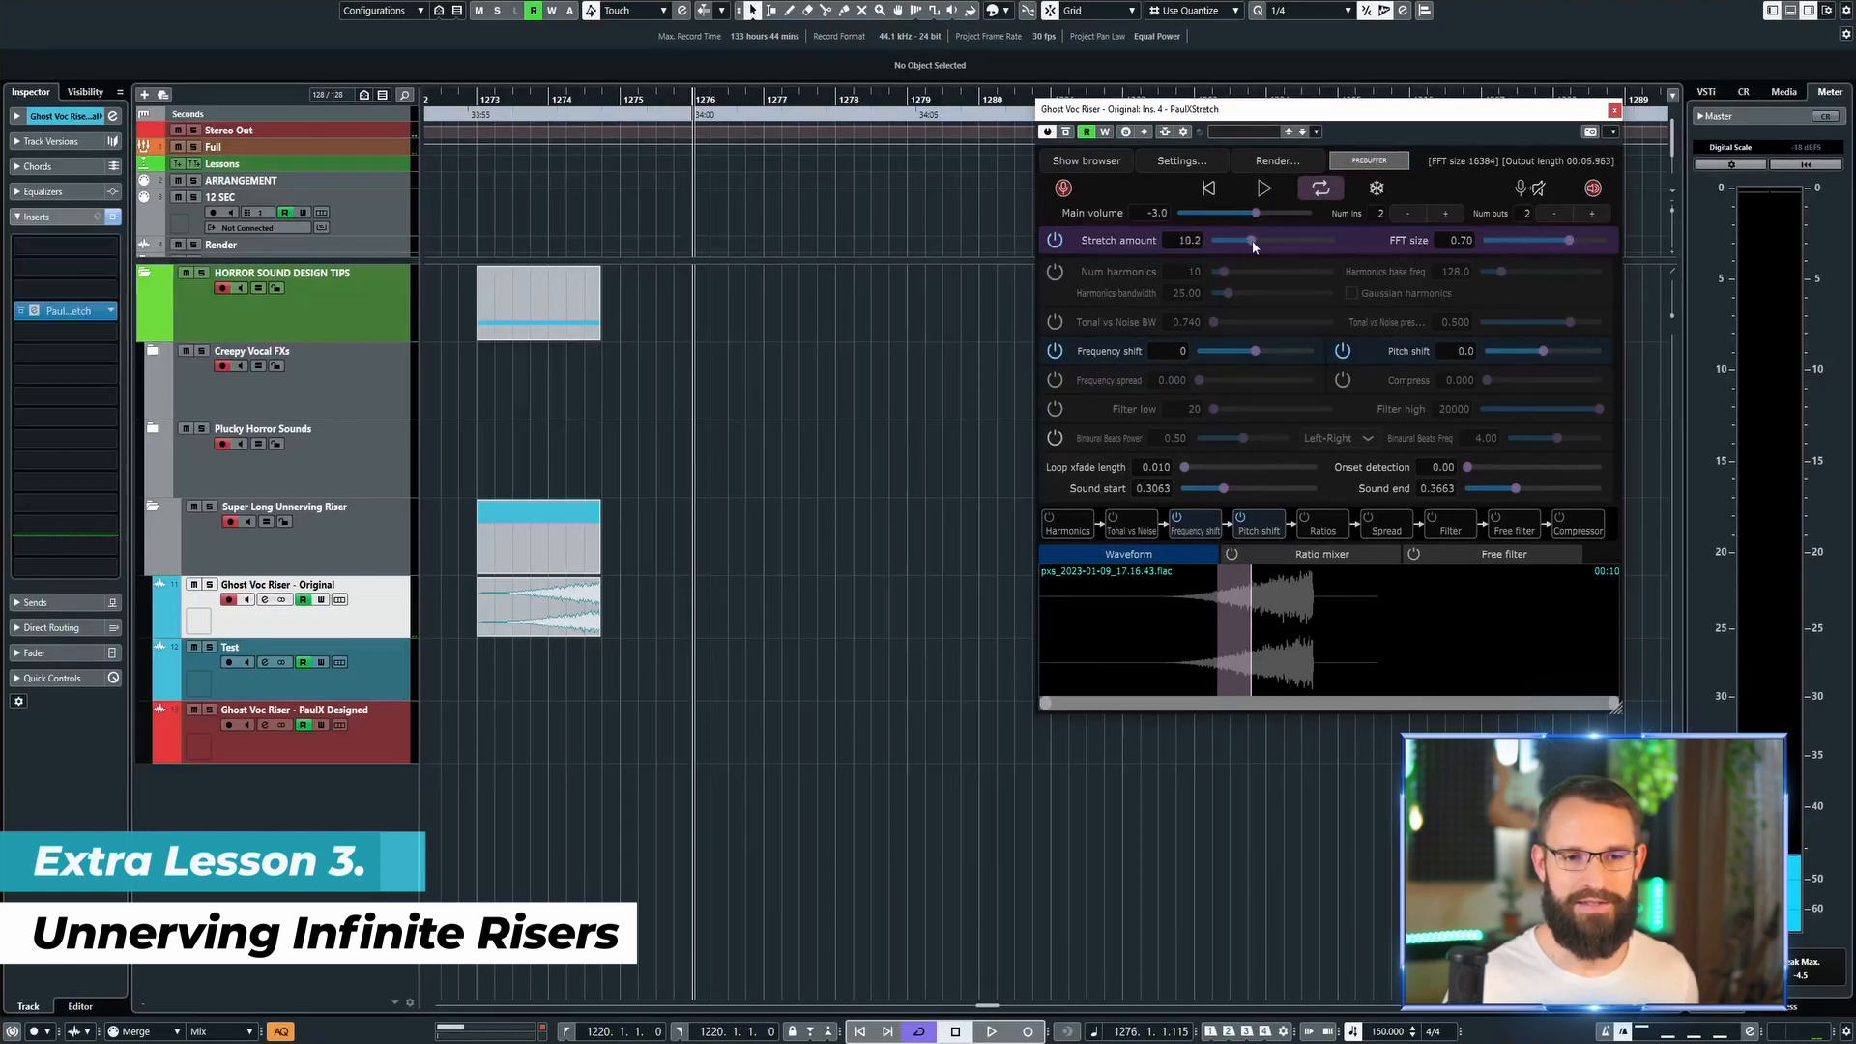
# Step: Try the maximum stretch amount of 1024.0 and settle on 4.0
pyautogui.moveTo(1255, 242); pyautogui.dragTo(1335, 249)
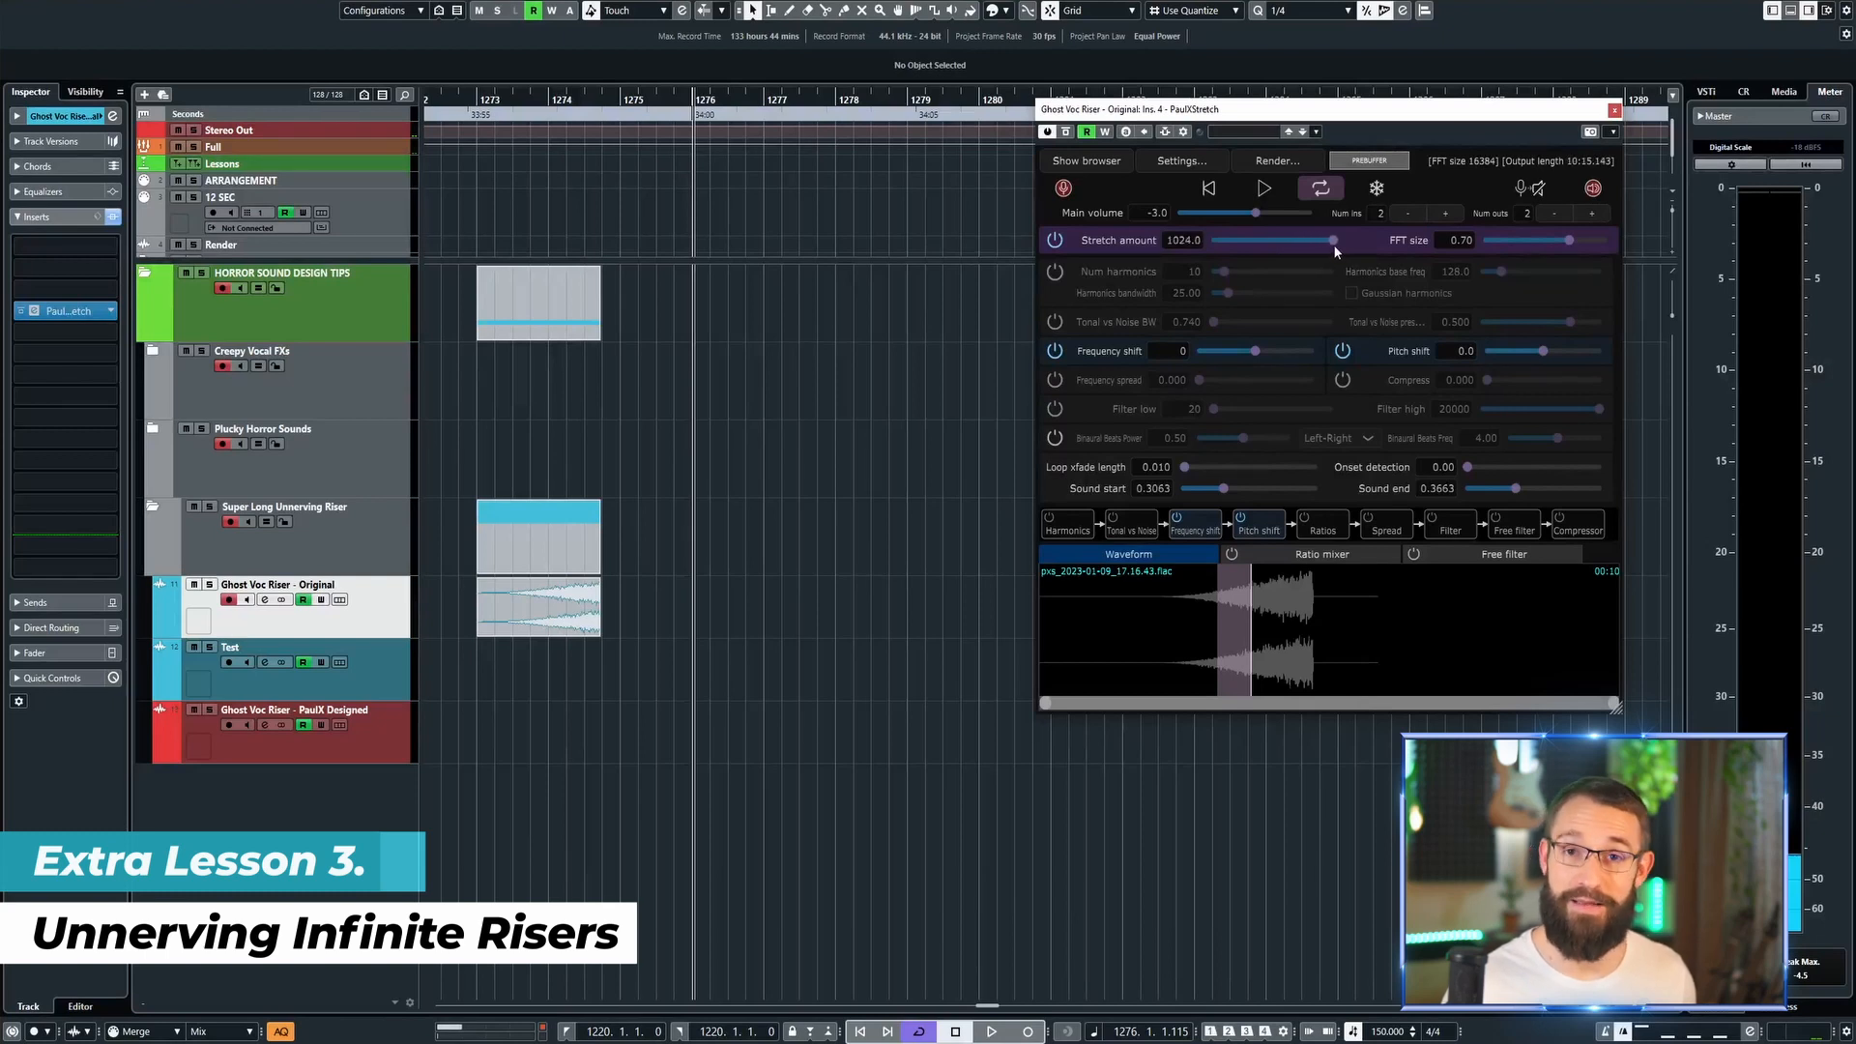
pyautogui.moveTo(1335, 250); pyautogui.dragTo(1246, 246)
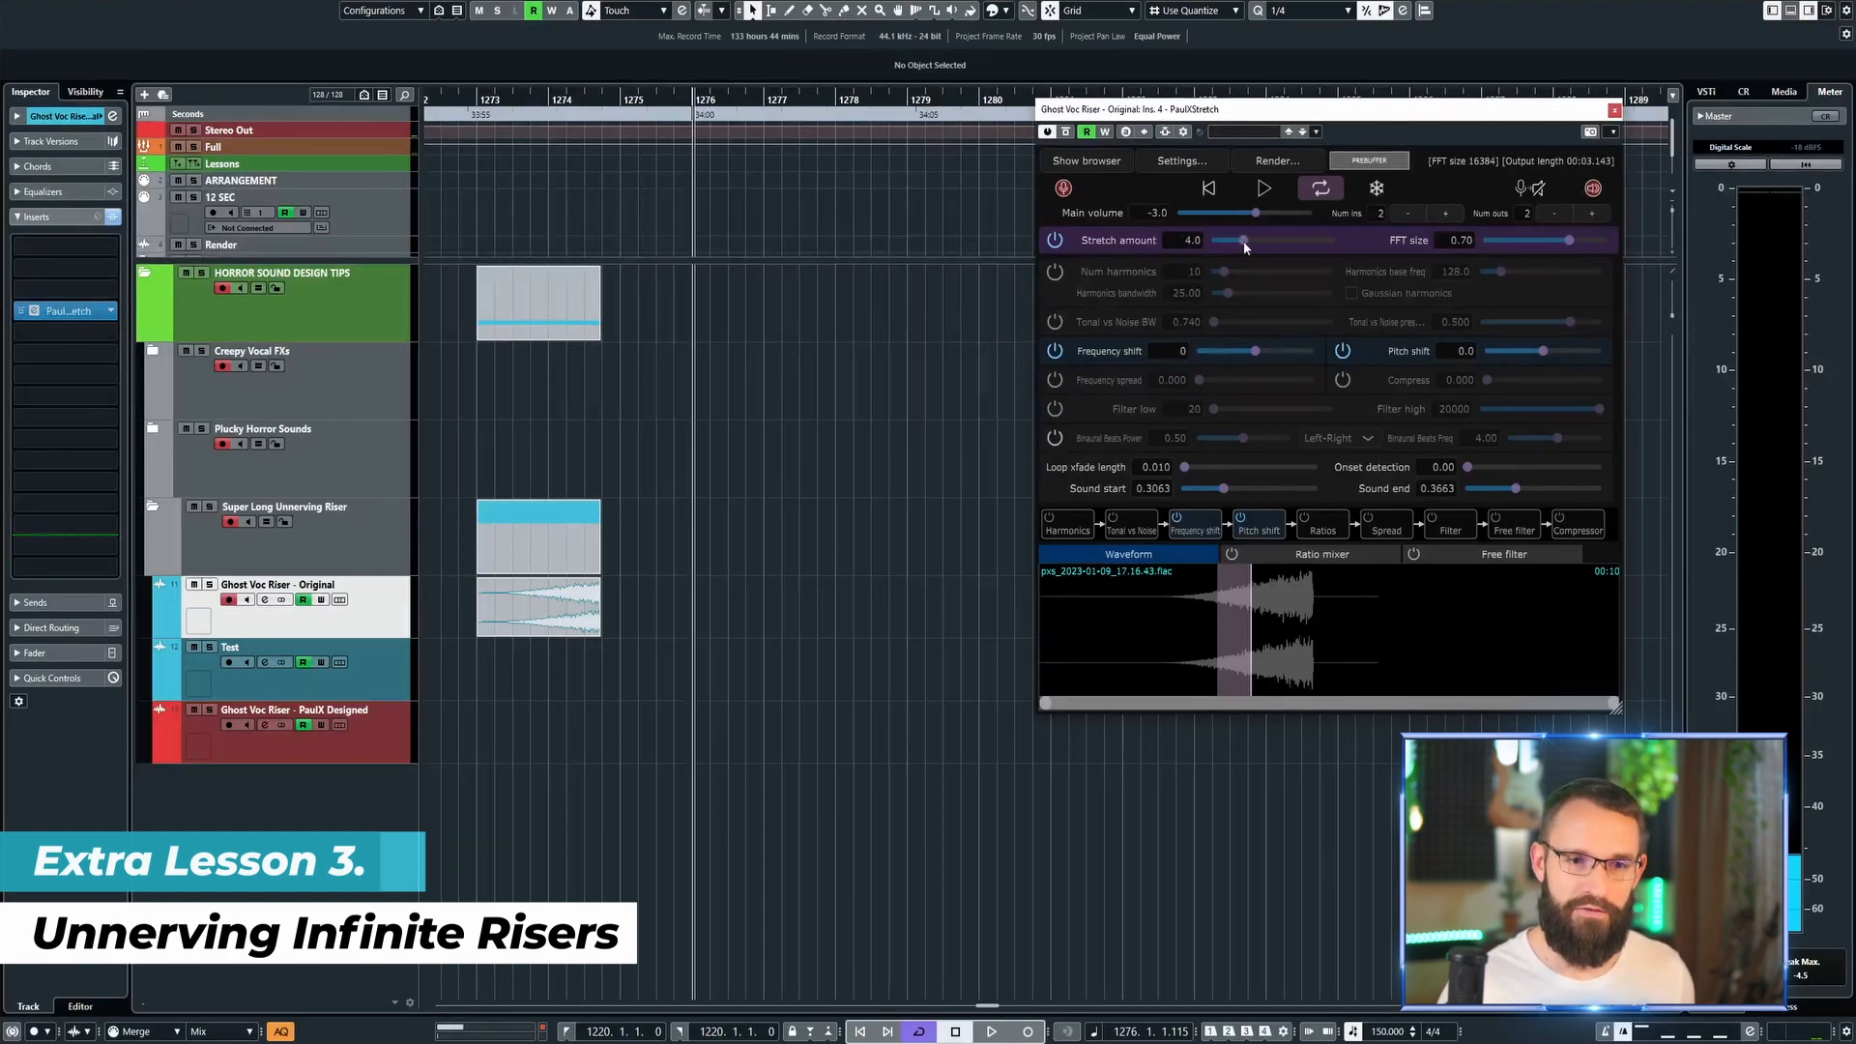
# Step: Place the playhead at bar 1275 after the muted copy and audition the stretched loop in PaulXStretch
pyautogui.click(762, 390)
pyautogui.hscroll(-1, 770, 396)
pyautogui.scroll(-2, 772, 399)
pyautogui.hscroll(-1, 715, 437)
pyautogui.hscroll(-5, 714, 444)
pyautogui.moveTo(549, 734); pyautogui.dragTo(628, 674)
pyautogui.click(834, 621)
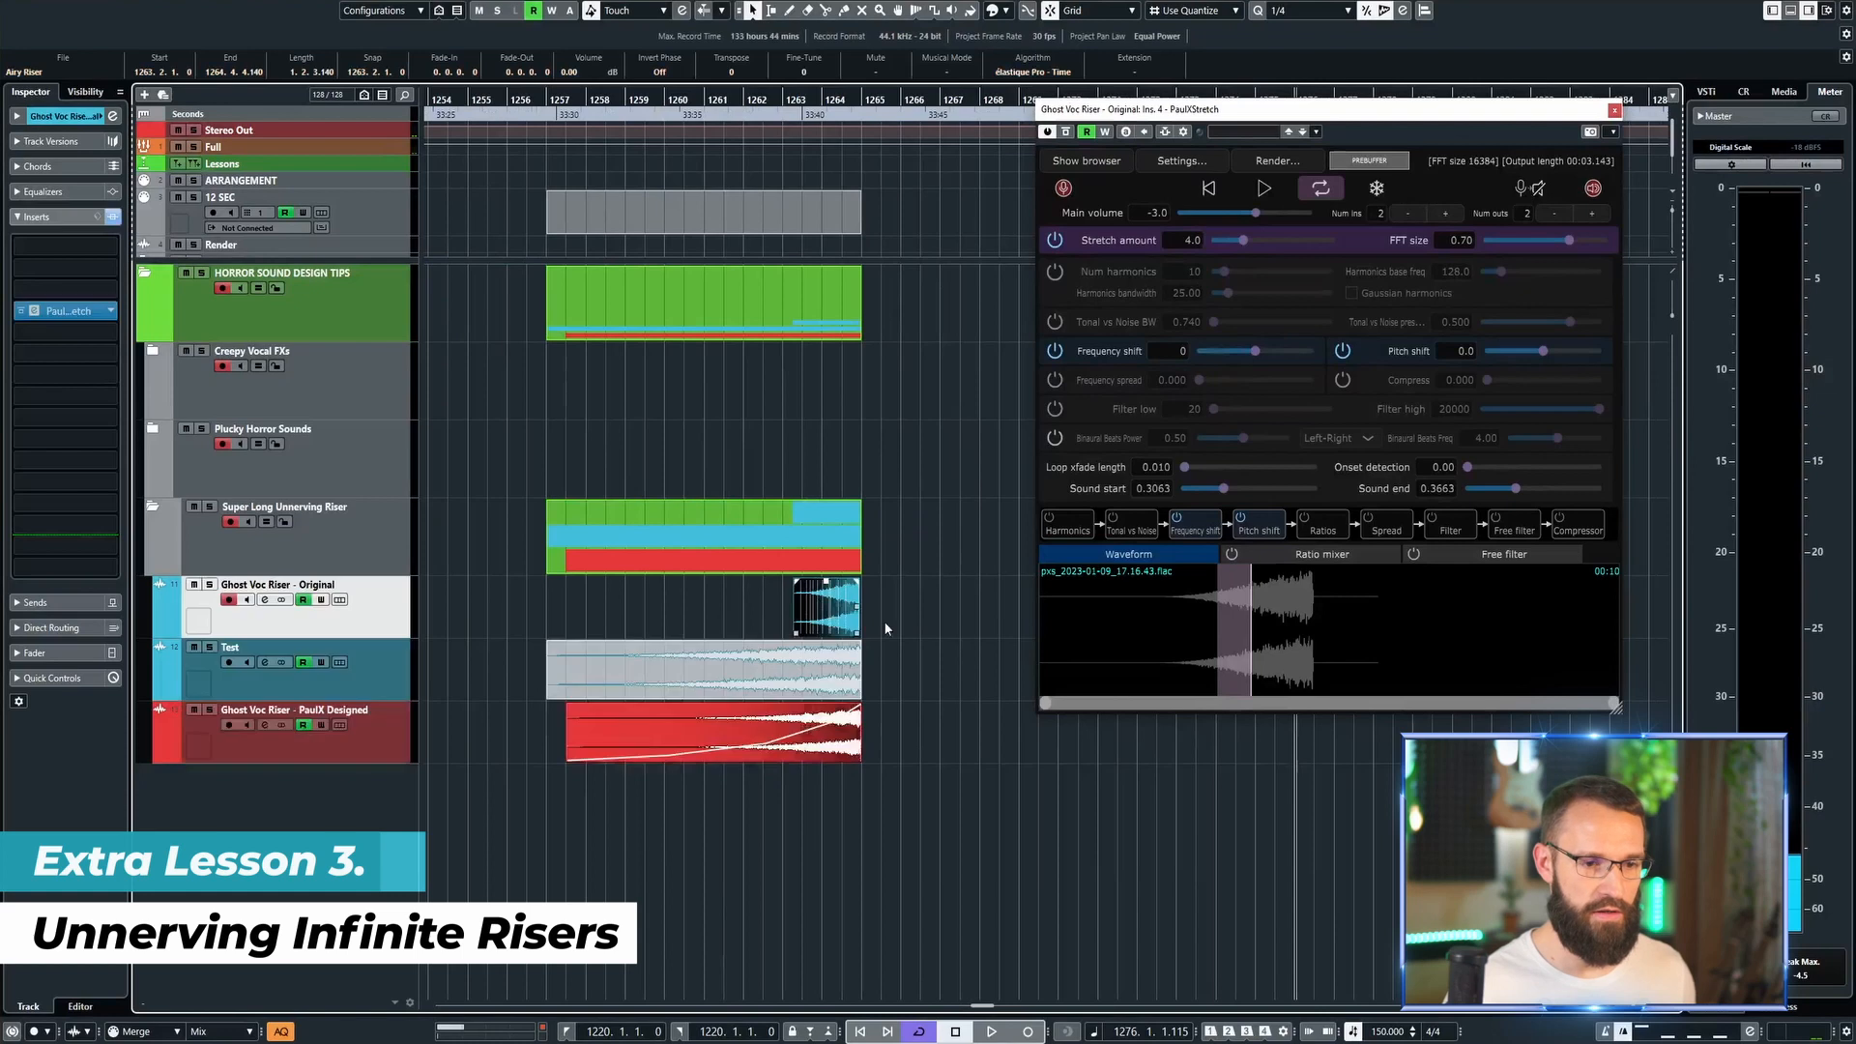
pyautogui.hscroll(5, 810, 619)
pyautogui.click(794, 634)
pyautogui.hscroll(1, 851, 640)
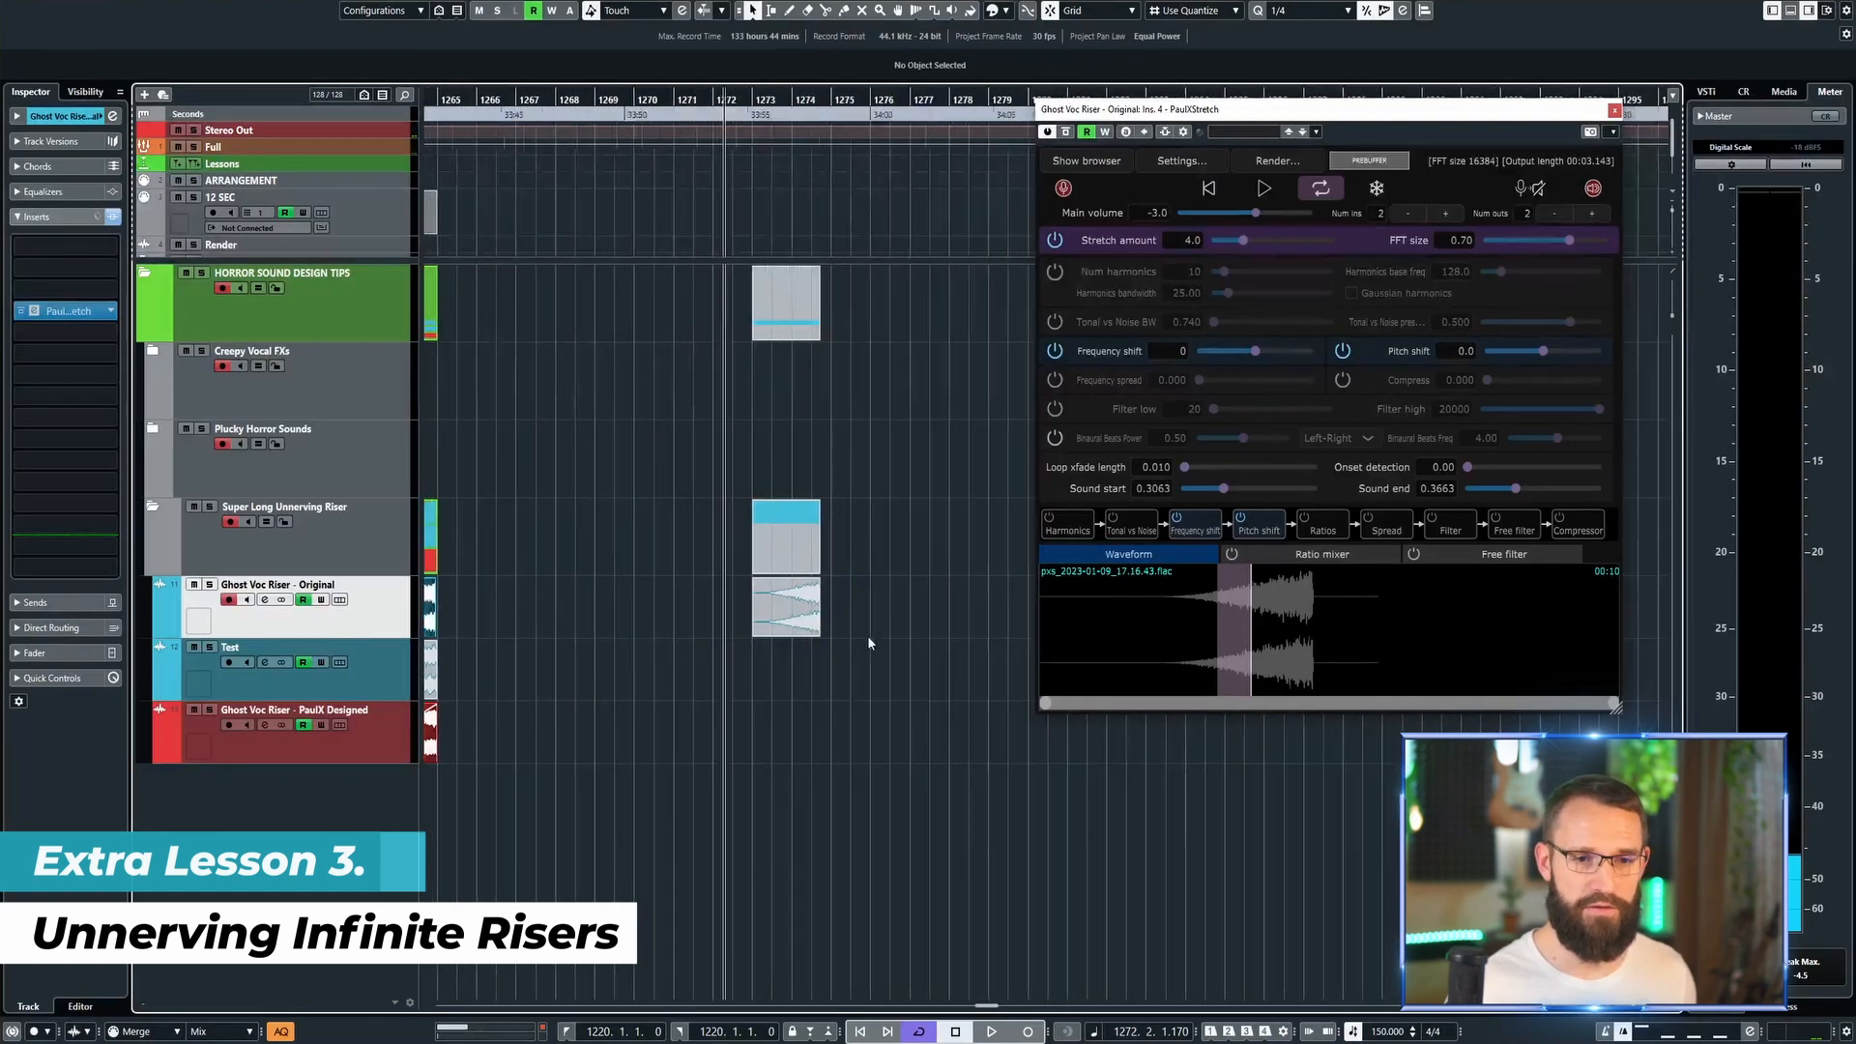
pyautogui.click(840, 630)
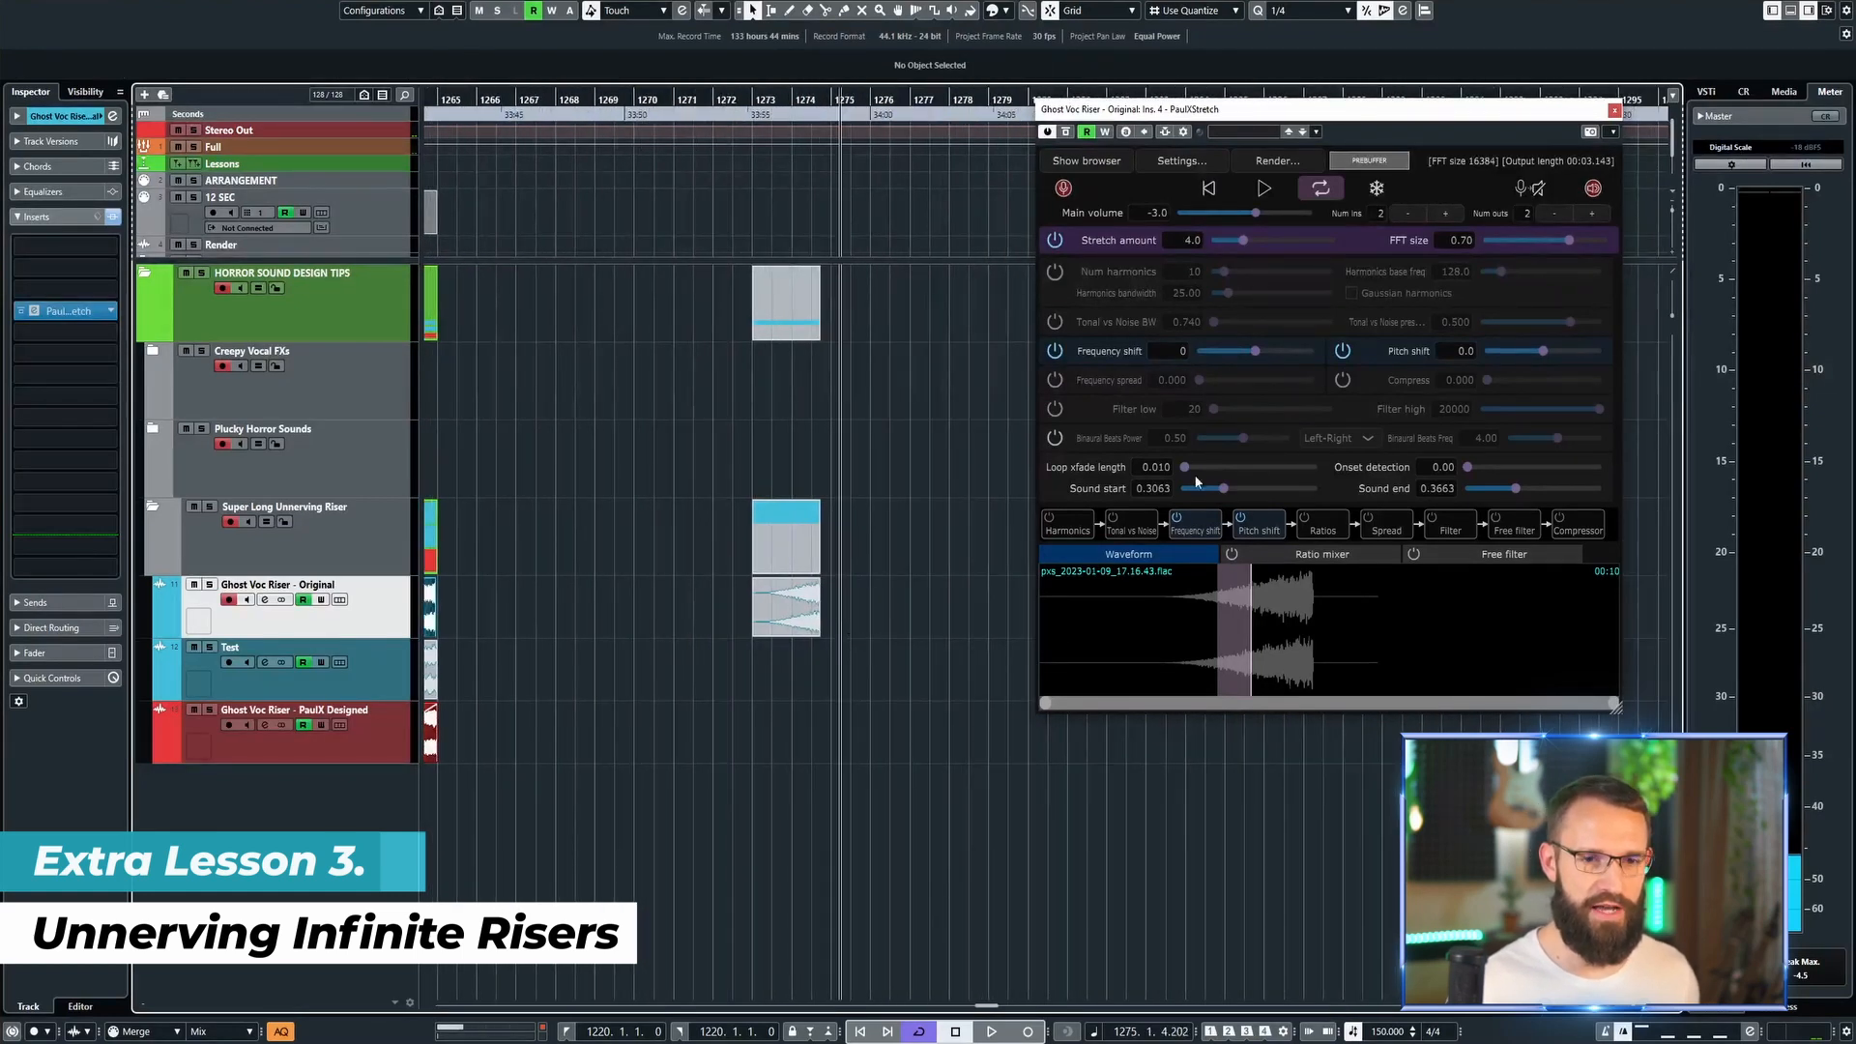
pyautogui.click(1263, 189)
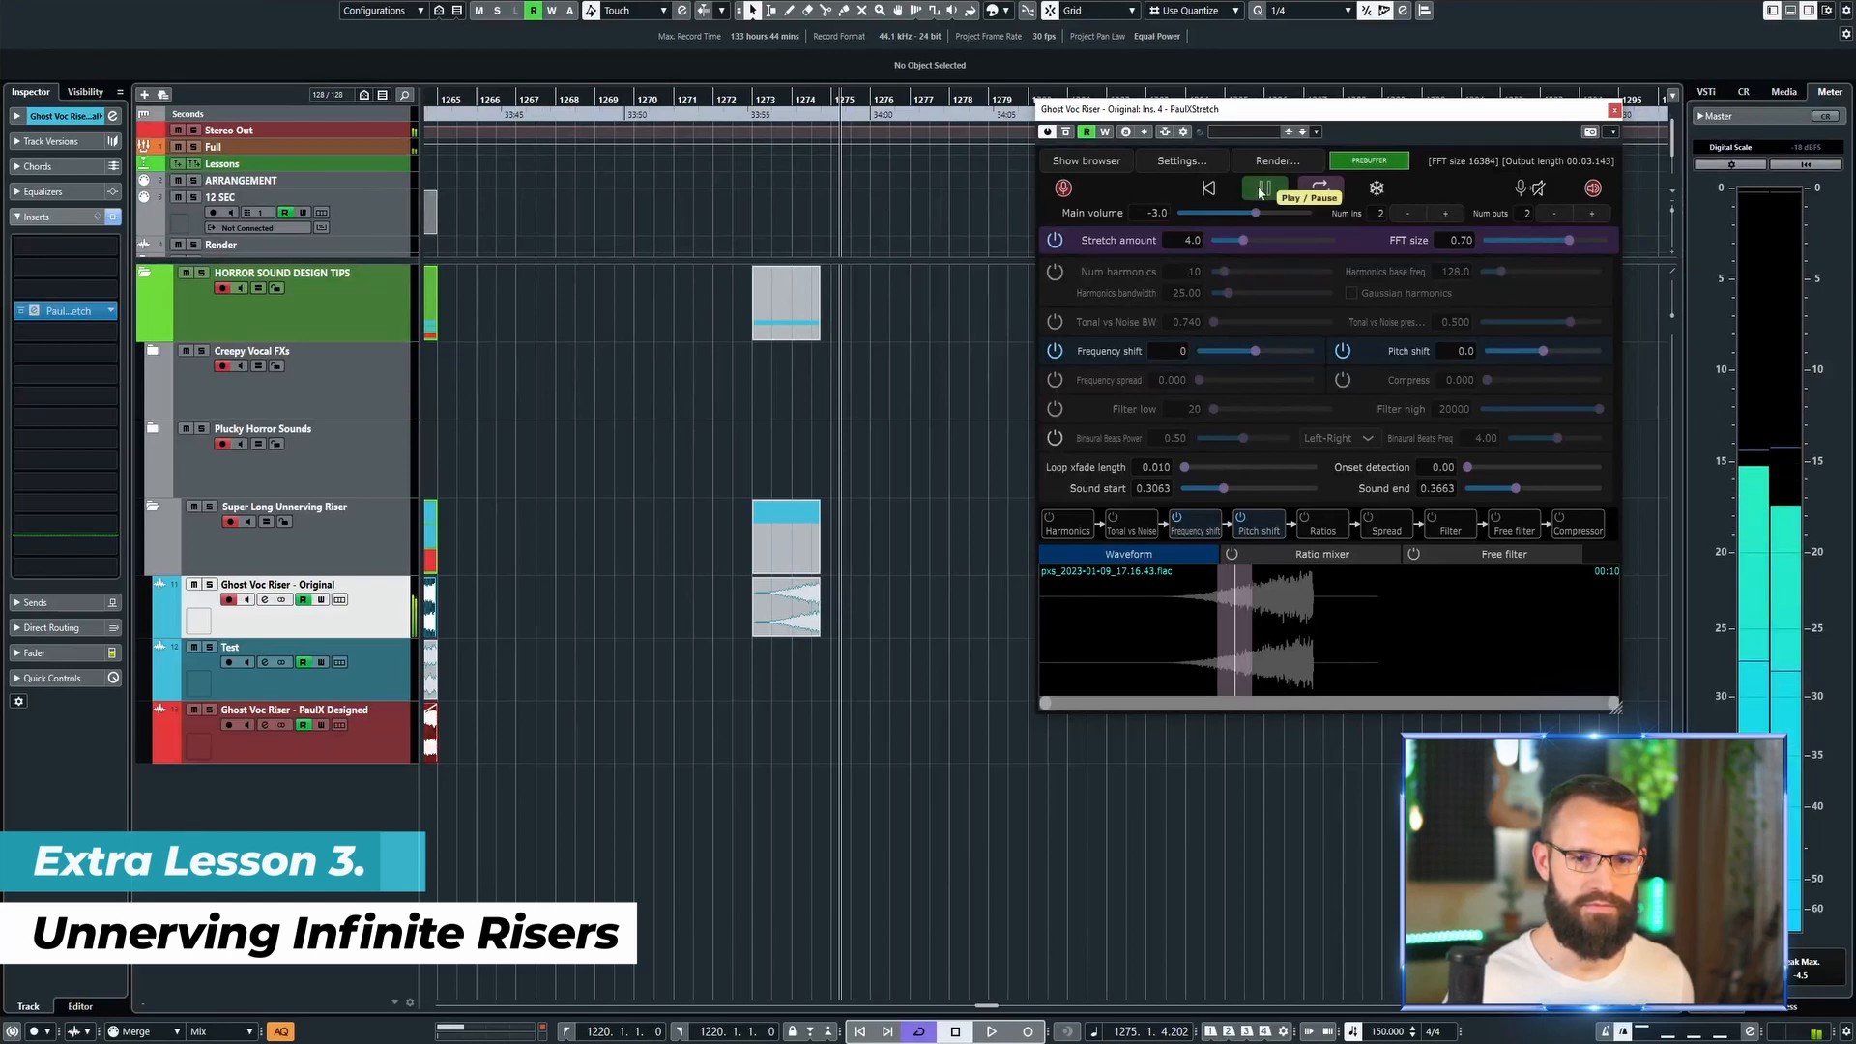
# Step: Widen the captured sound's playback range to start 0.2350 and end 0.3913, and audition the loop
pyautogui.click(1263, 189)
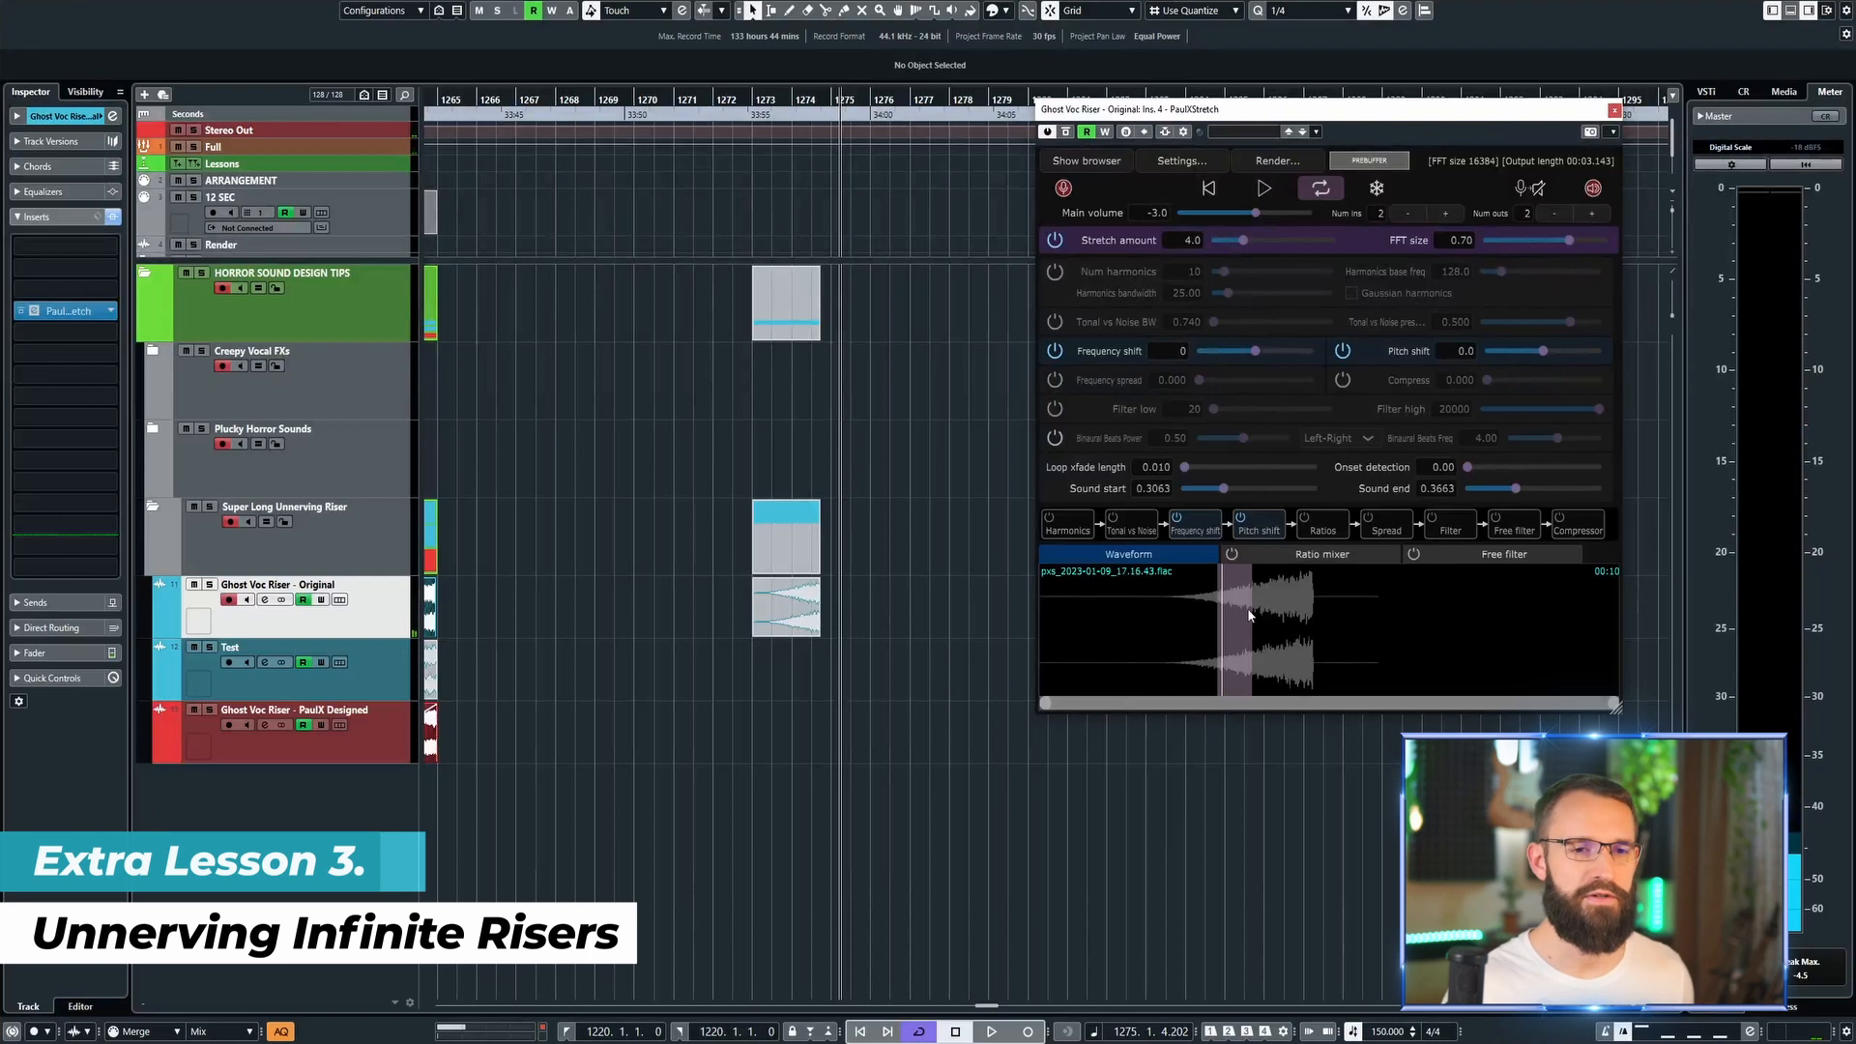
pyautogui.moveTo(1251, 619); pyautogui.dragTo(1177, 615)
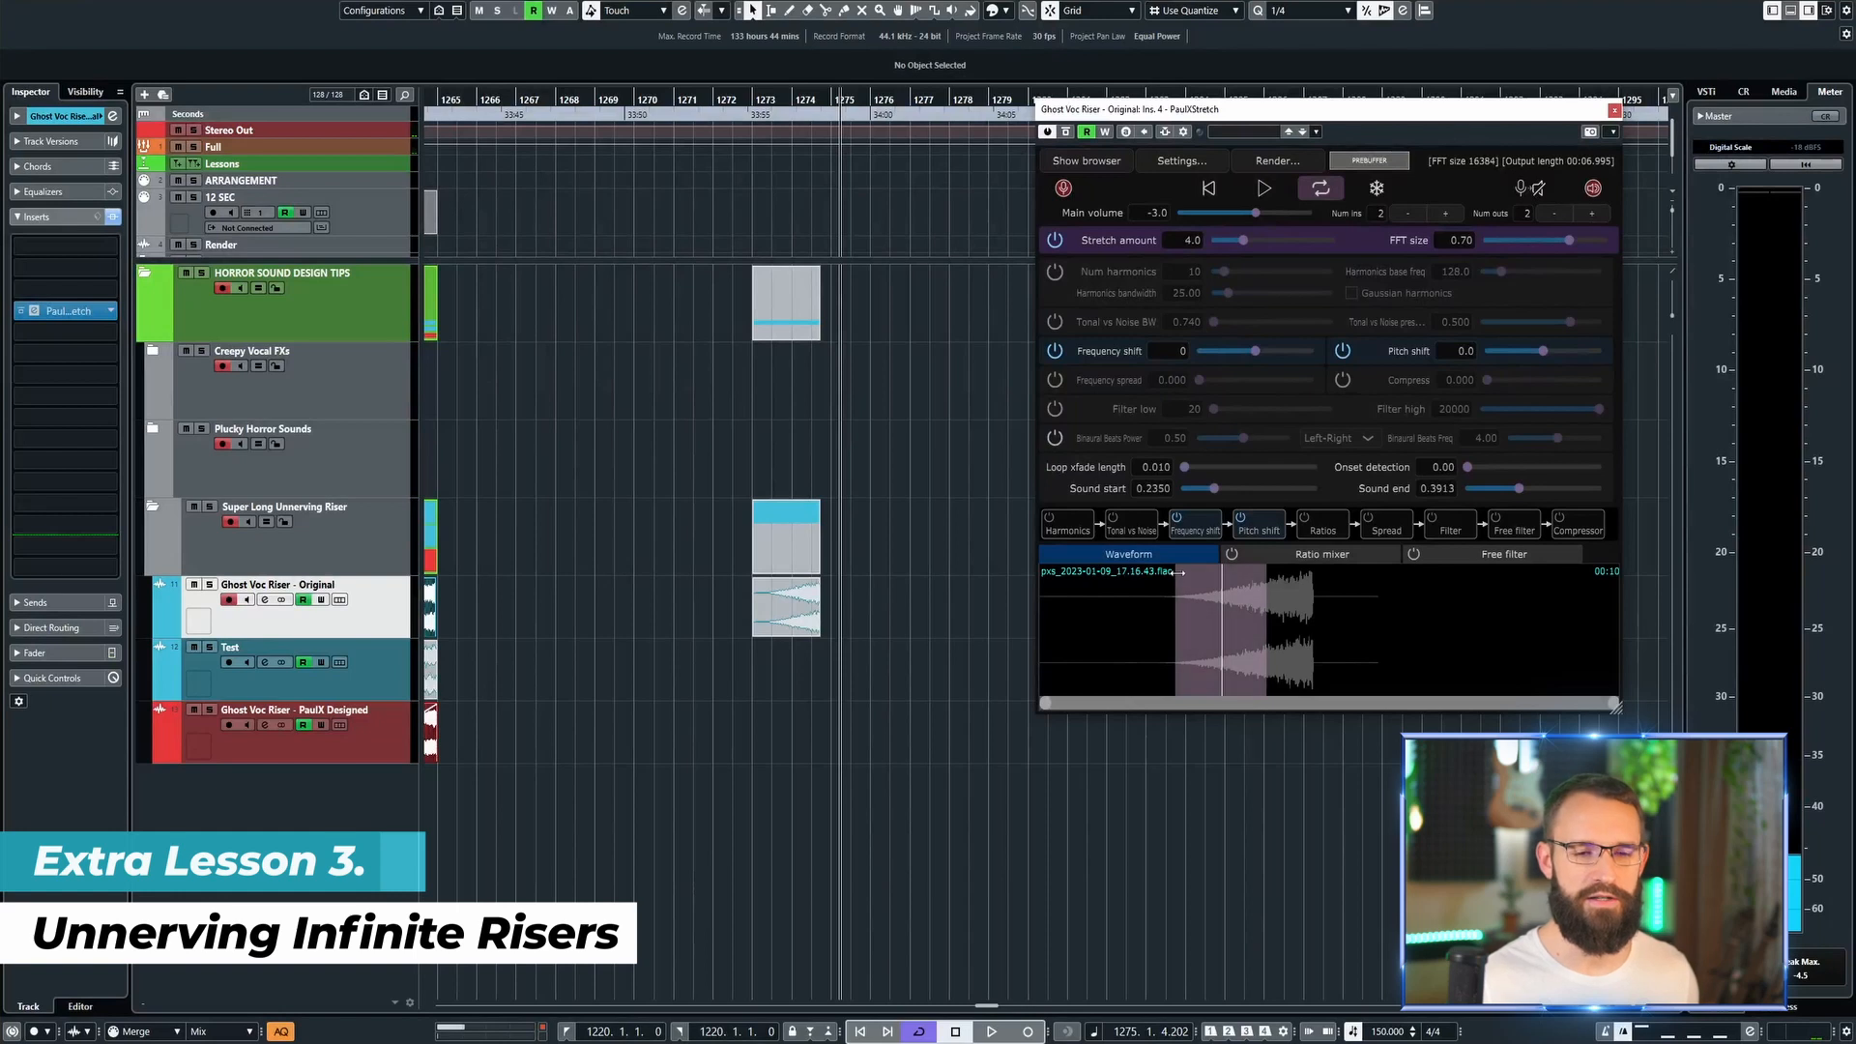
pyautogui.click(1265, 190)
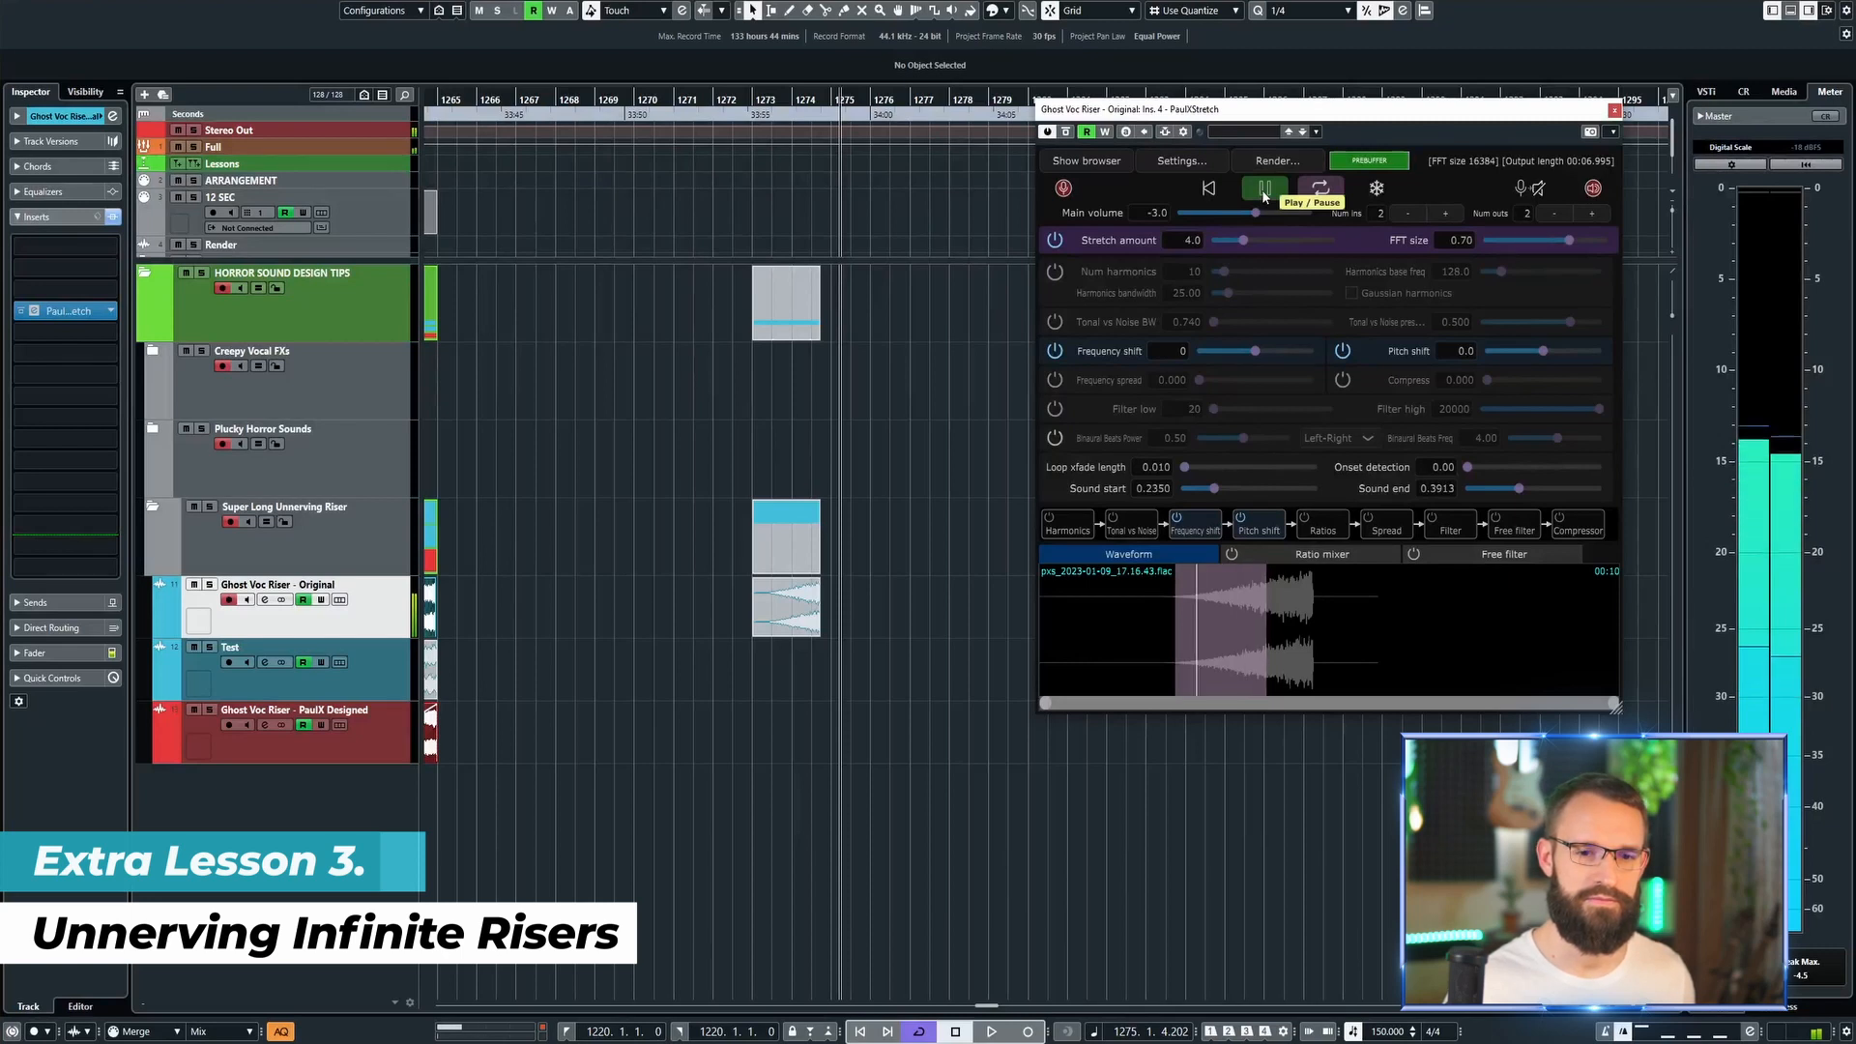
pyautogui.click(1265, 189)
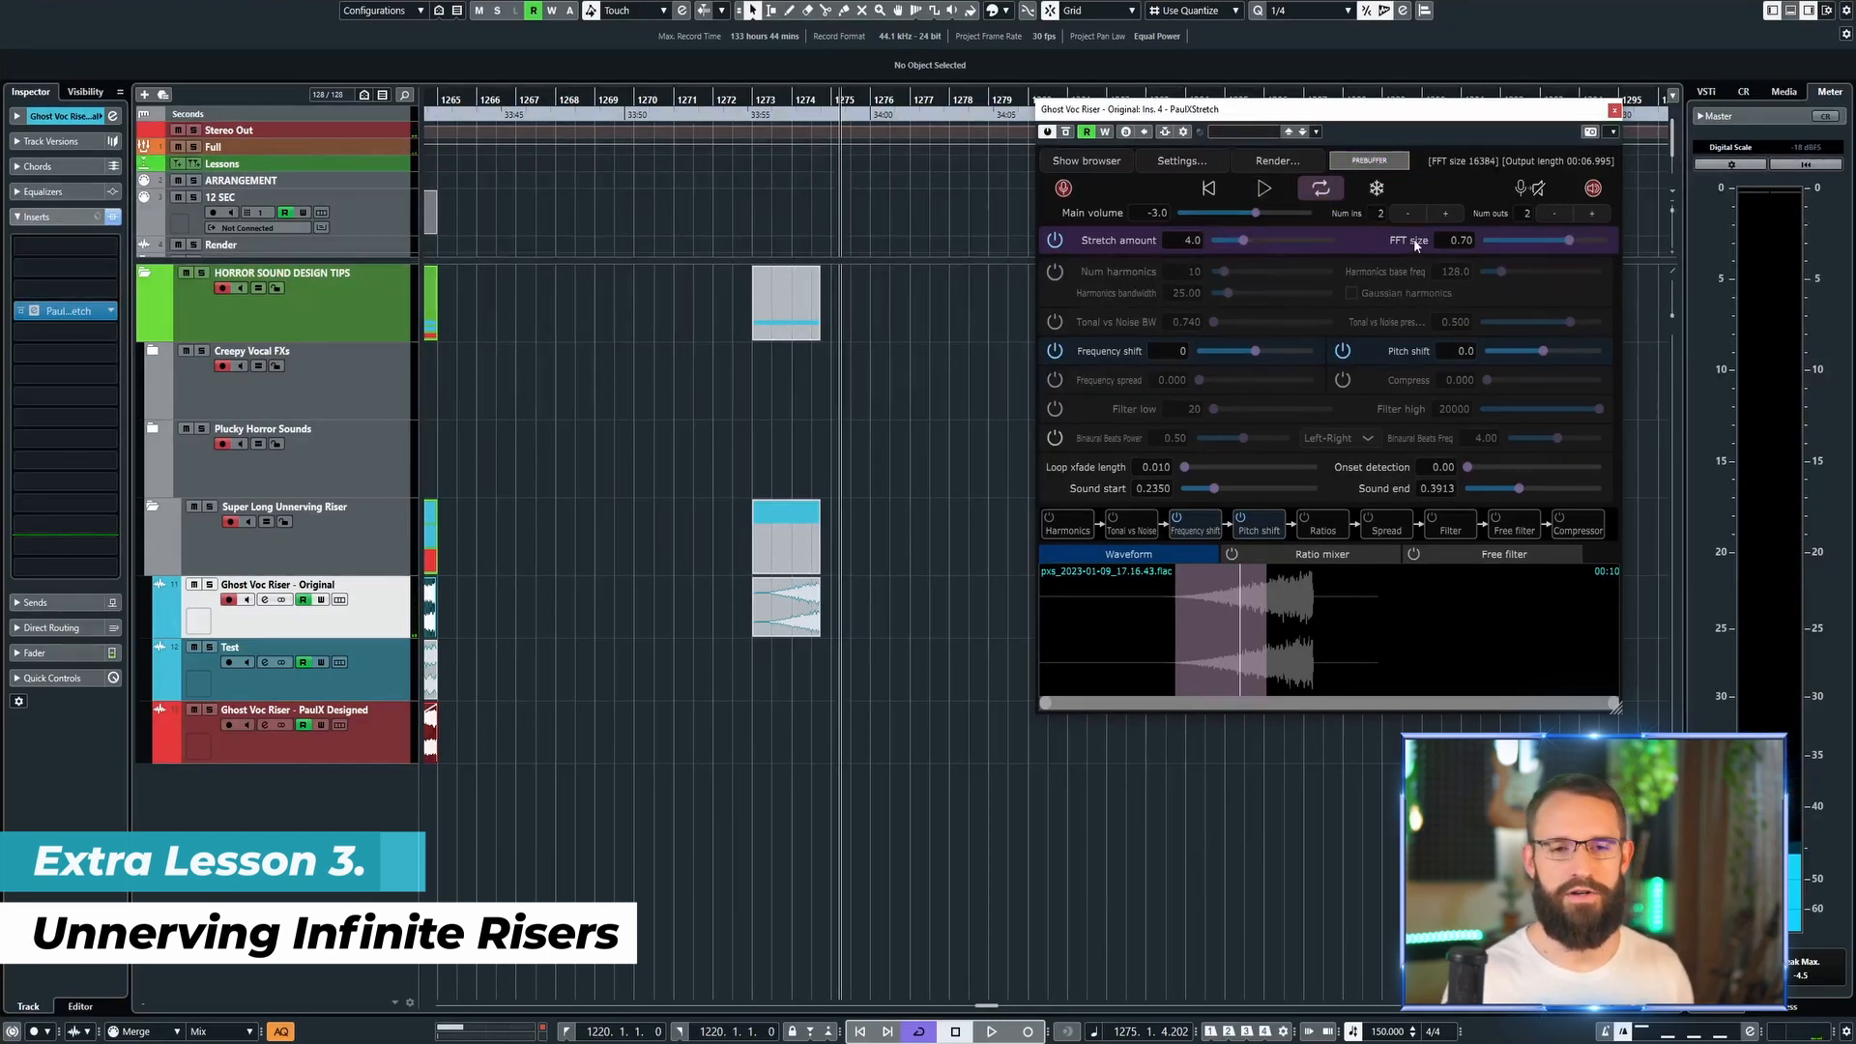
# Step: Enable the Tonal vs Noise module and disable Frequency shift and Pitch shift in PaulXStretch
pyautogui.click(1055, 322)
pyautogui.click(1055, 351)
pyautogui.click(1343, 351)
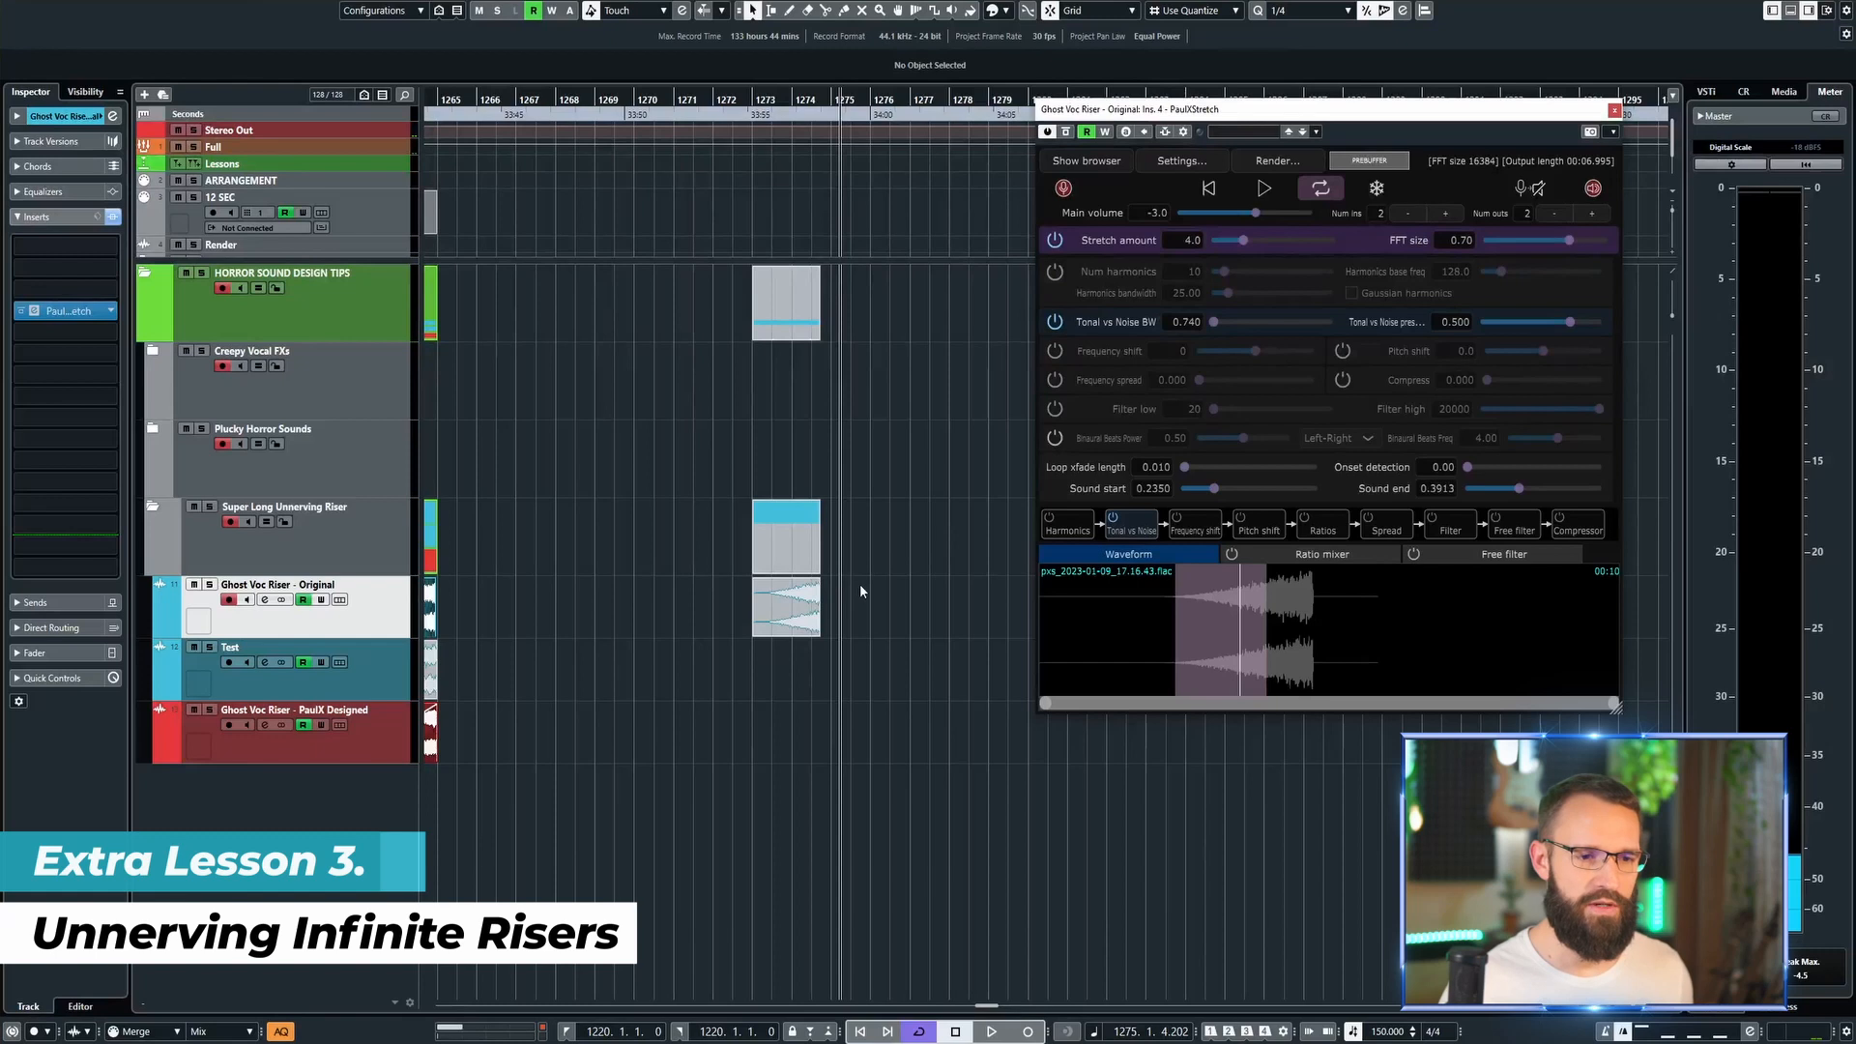
# Step: While auditioning the loop, set the Tonal vs Noise bandwidth to 0.826 and its preserve amount to 0.081
pyautogui.click(1266, 189)
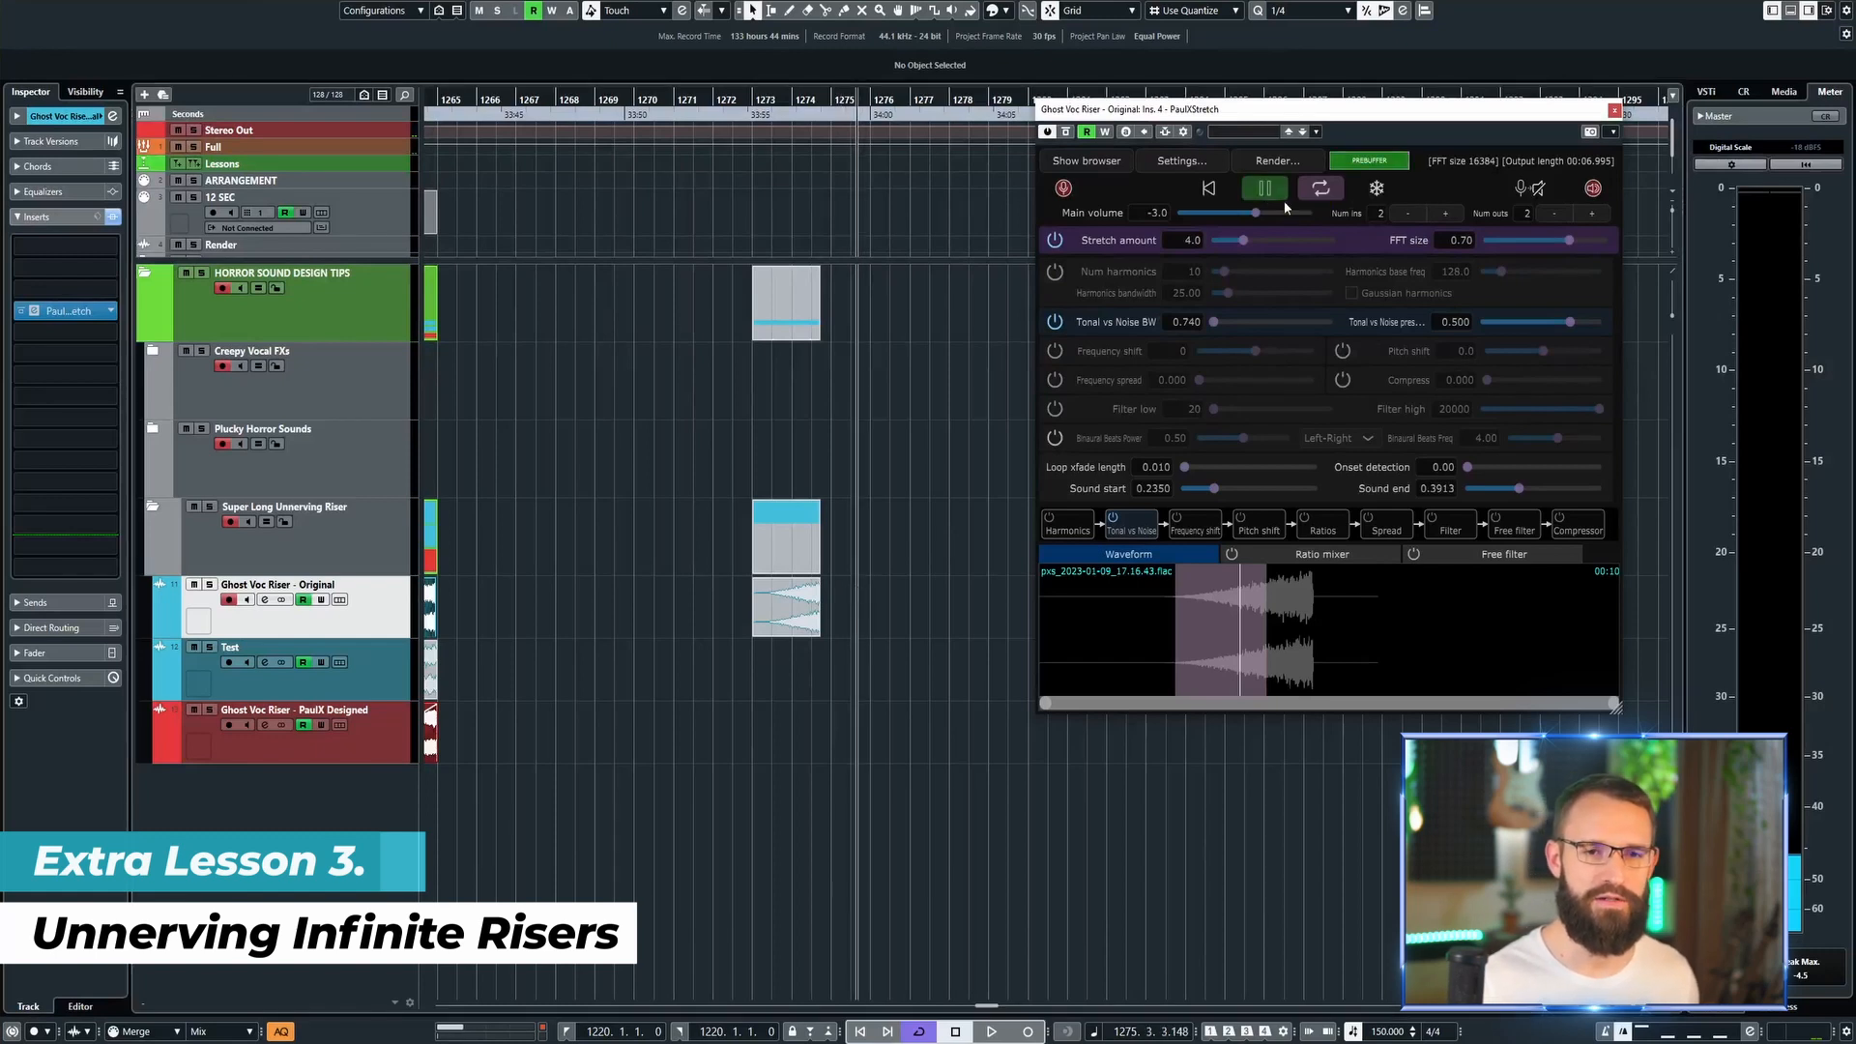
pyautogui.moveTo(1213, 322); pyautogui.dragTo(1252, 325)
pyautogui.moveTo(1557, 321); pyautogui.dragTo(1547, 323)
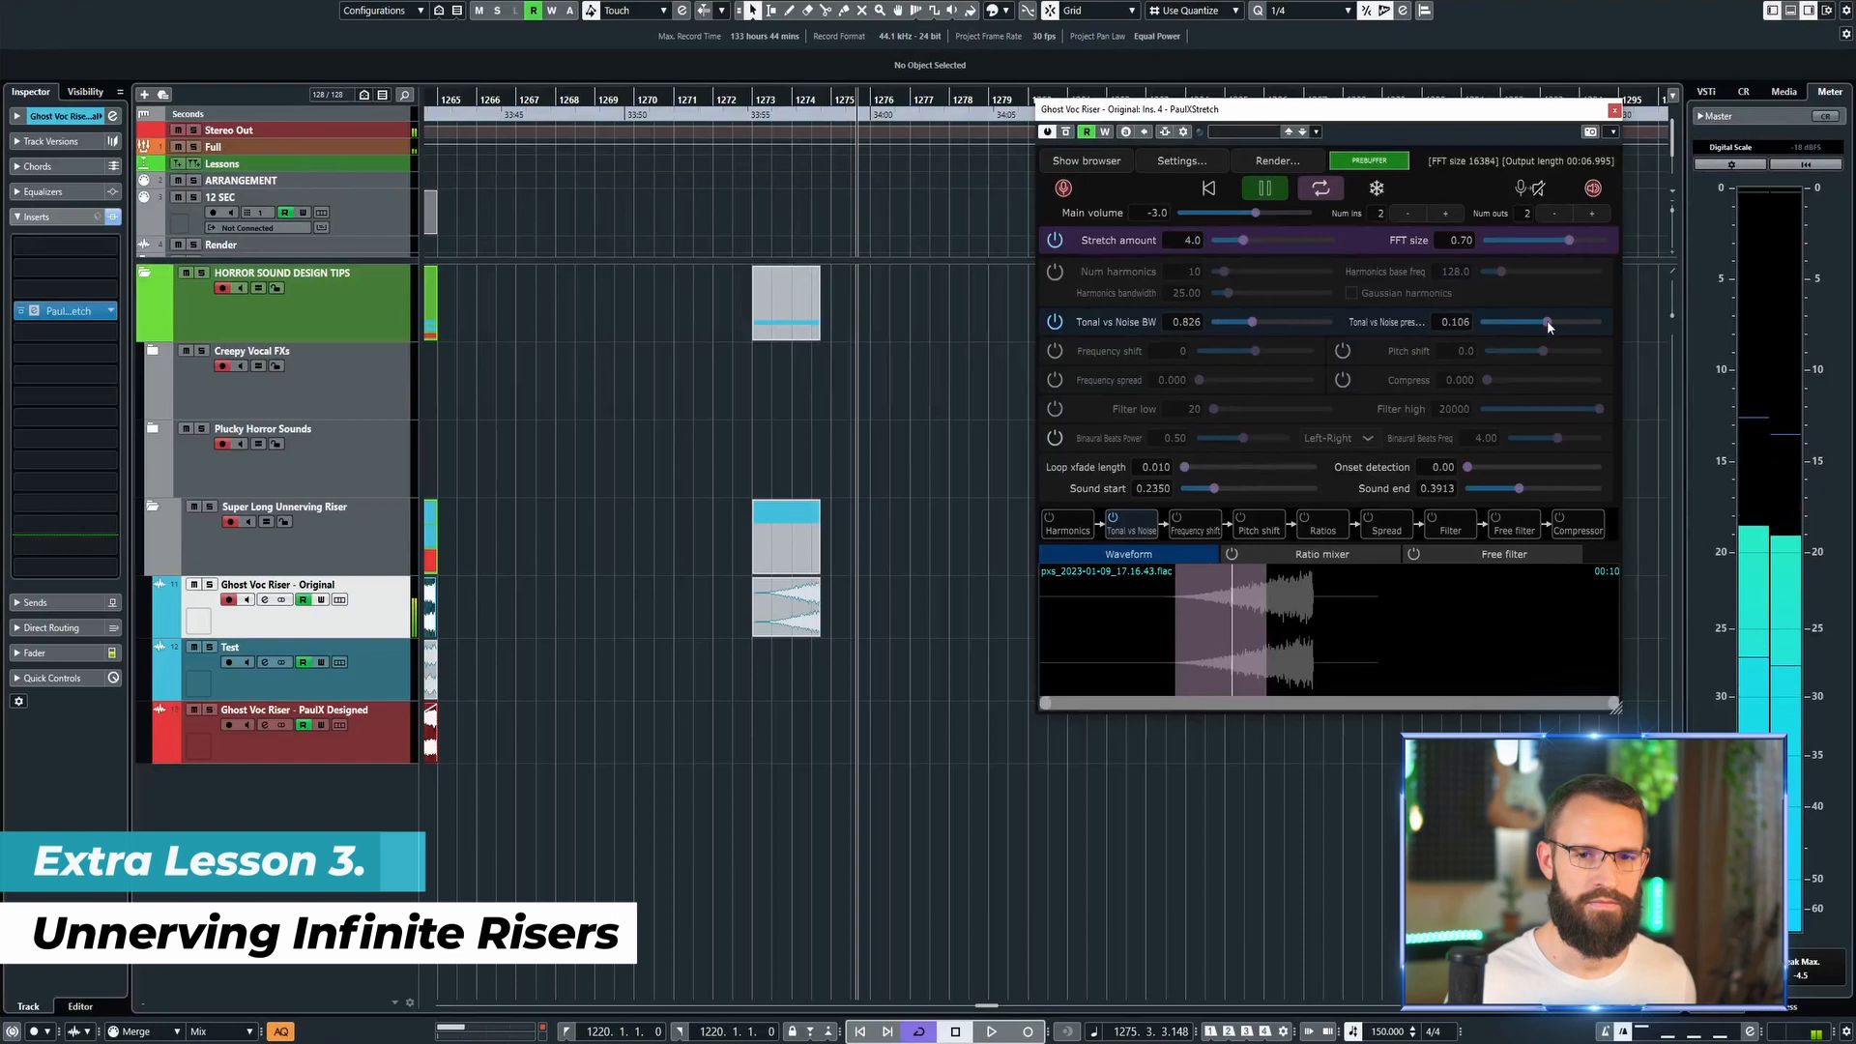
pyautogui.moveTo(1547, 323); pyautogui.dragTo(1545, 324)
pyautogui.click(1266, 188)
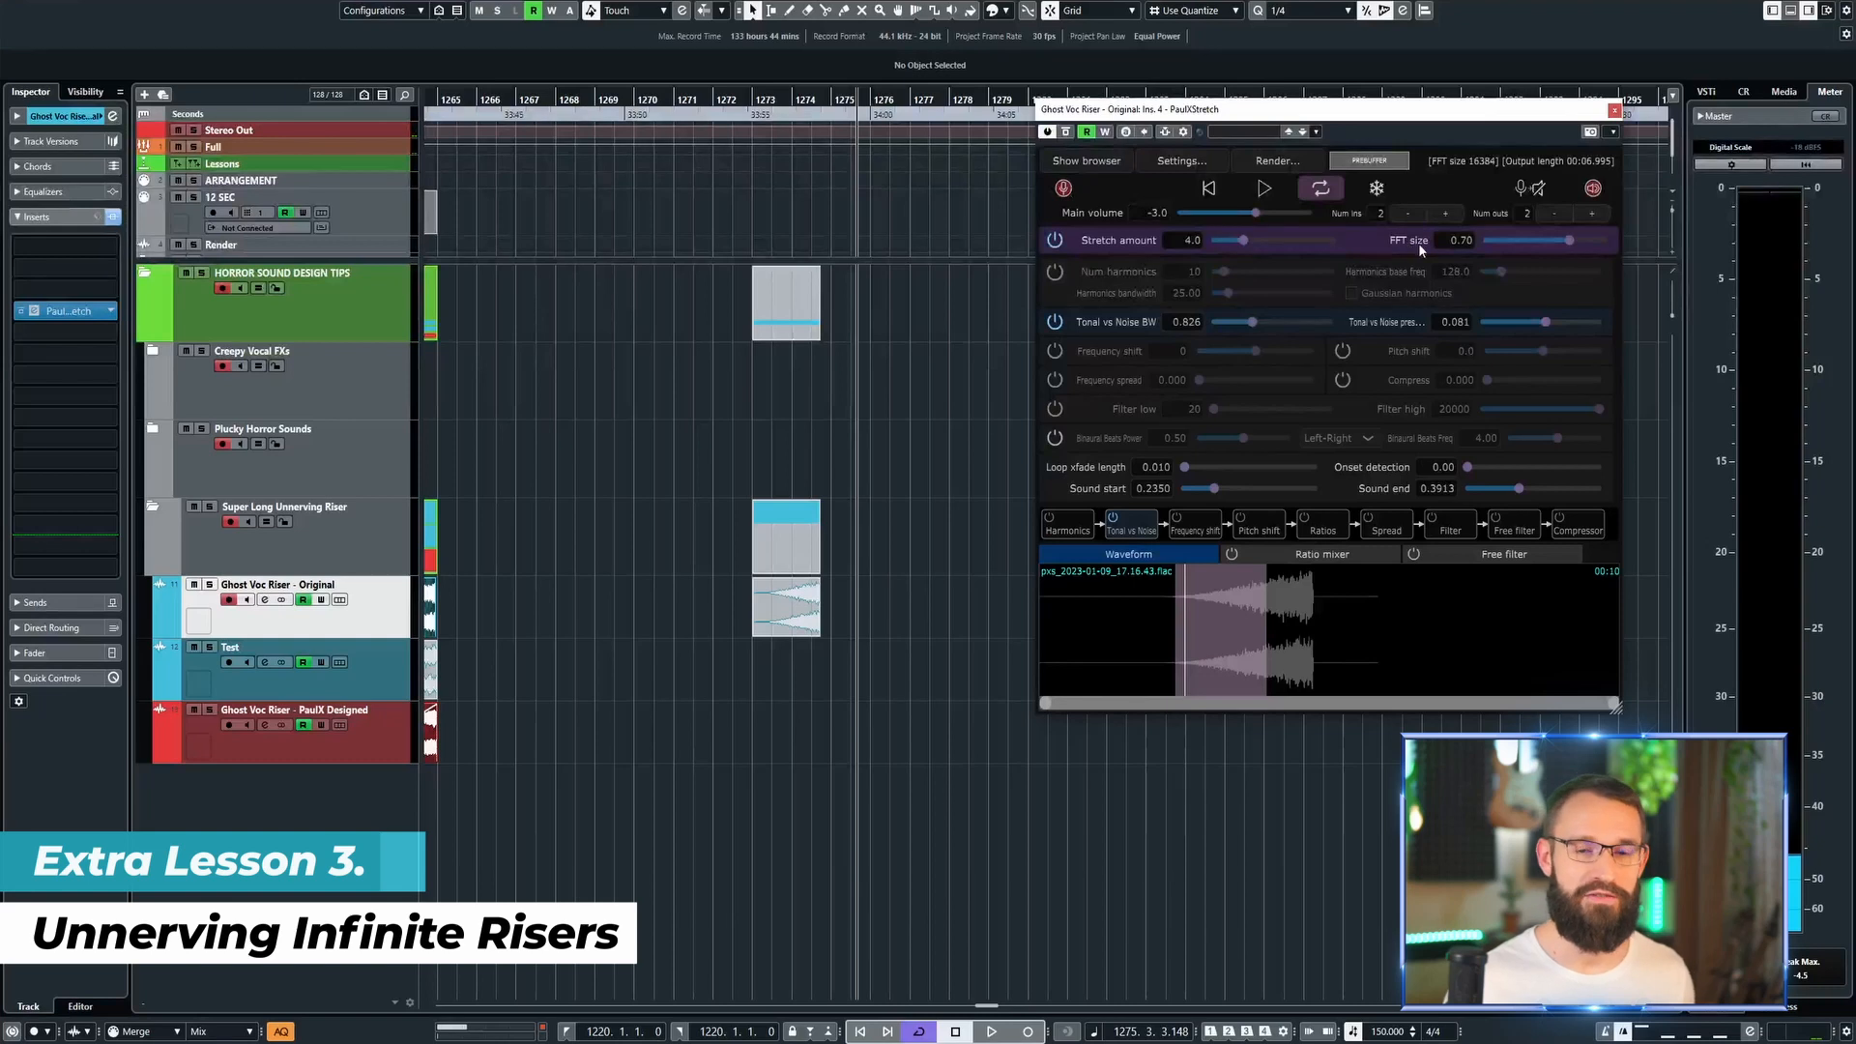
# Step: Set the FFT size to 0.66 and render the stretched loop as Riser_7_Render onto the Ghost Voc Riser - Original track at bar 1278
pyautogui.moveTo(1565, 251); pyautogui.dragTo(1565, 247)
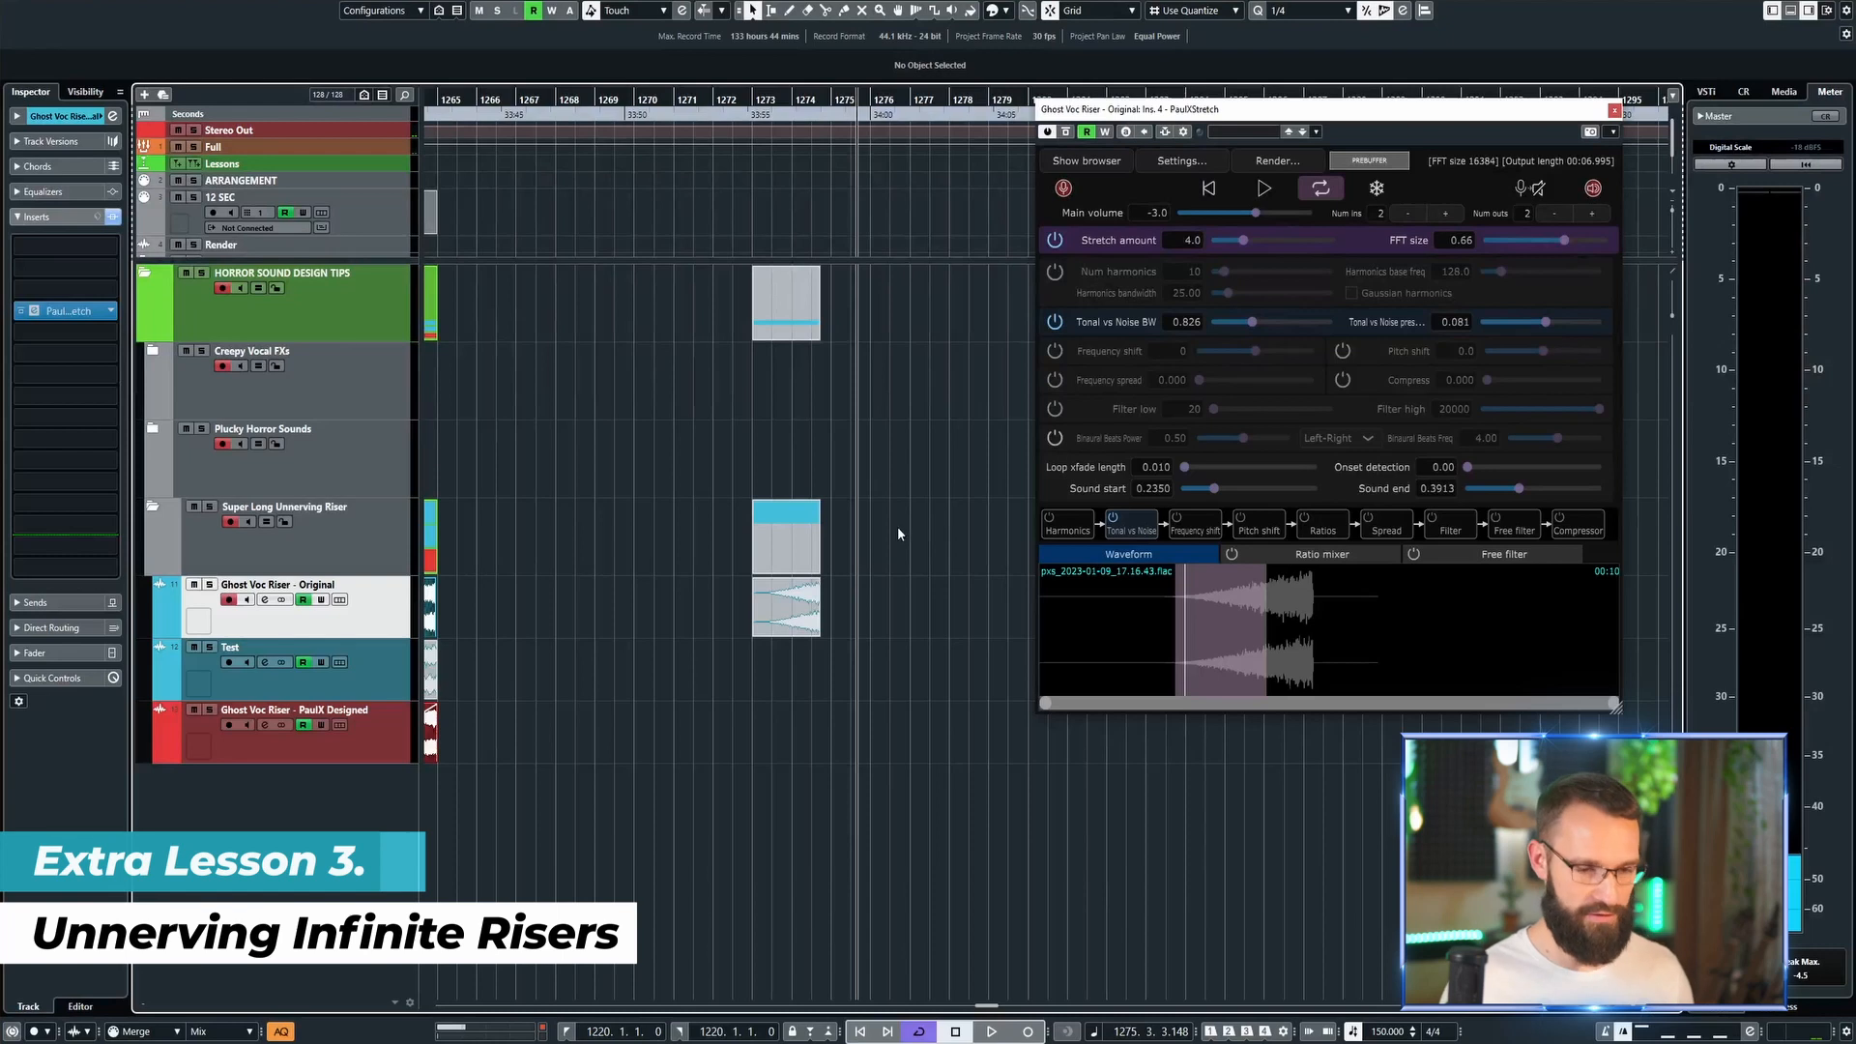
pyautogui.hscroll(1, 863, 526)
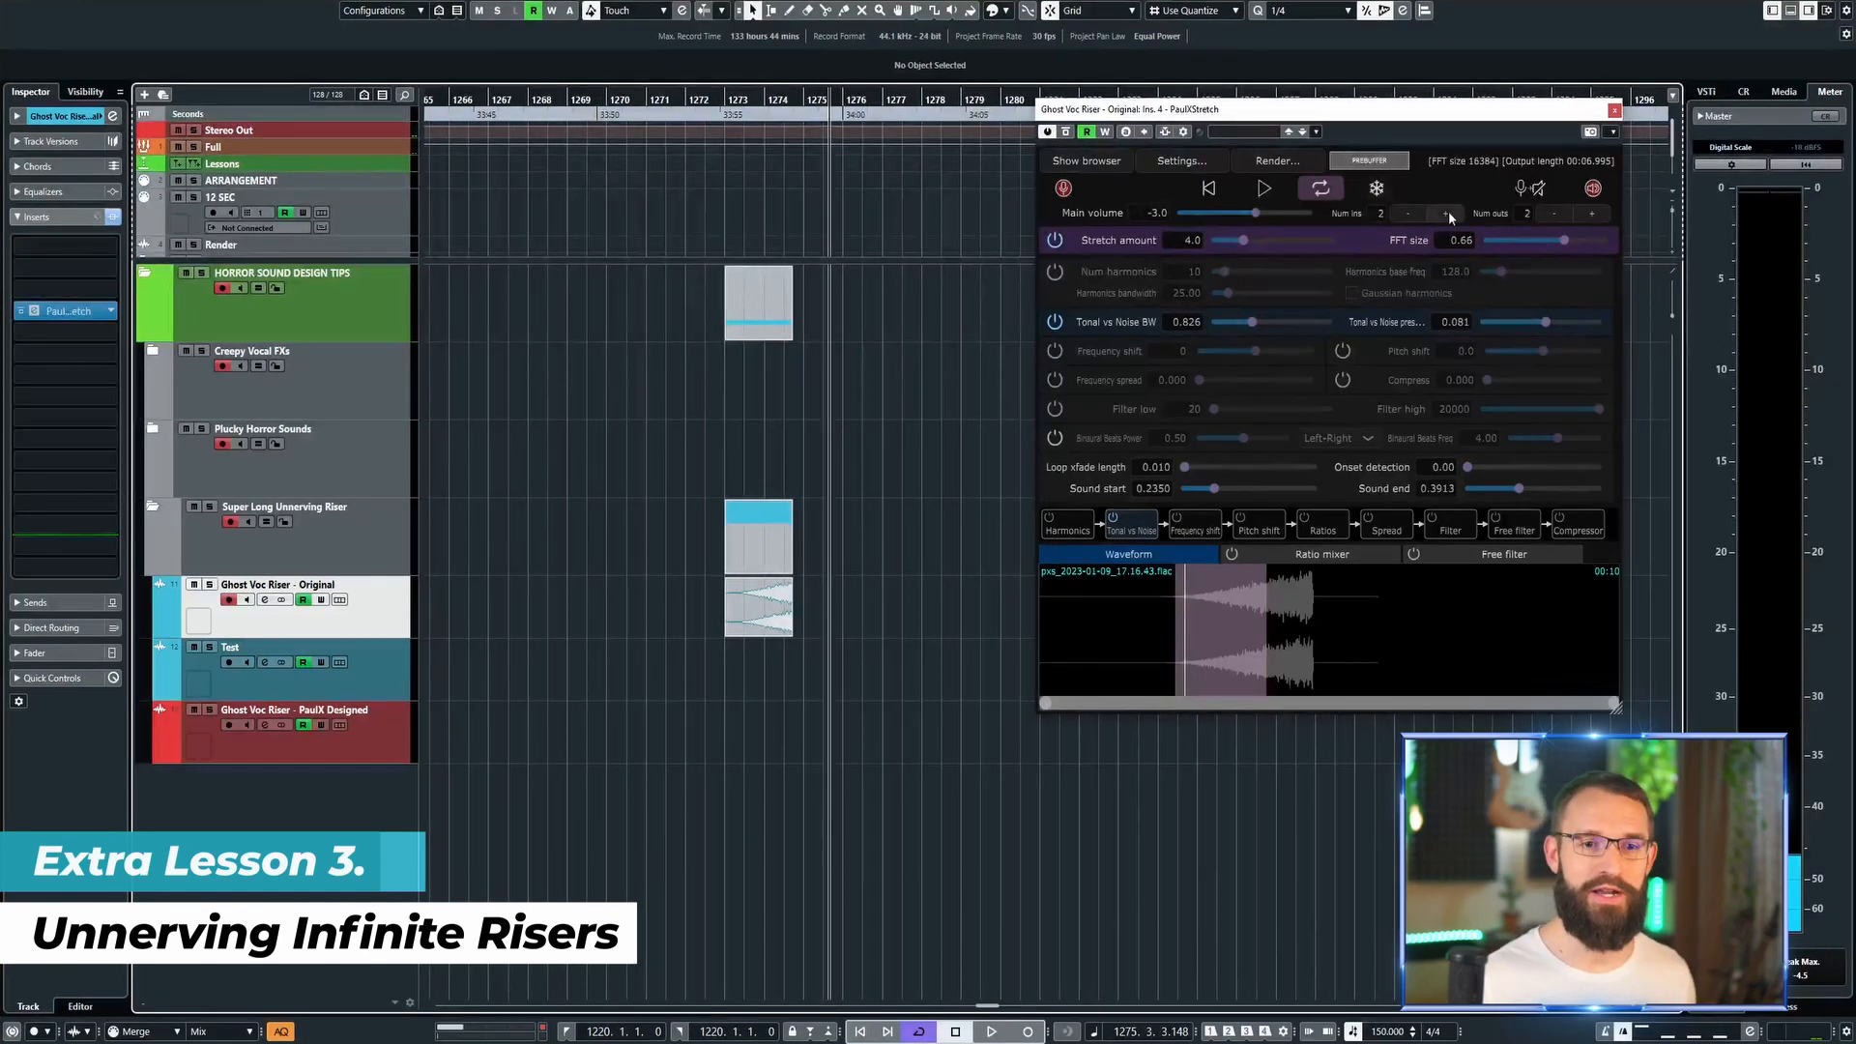
pyautogui.click(1277, 162)
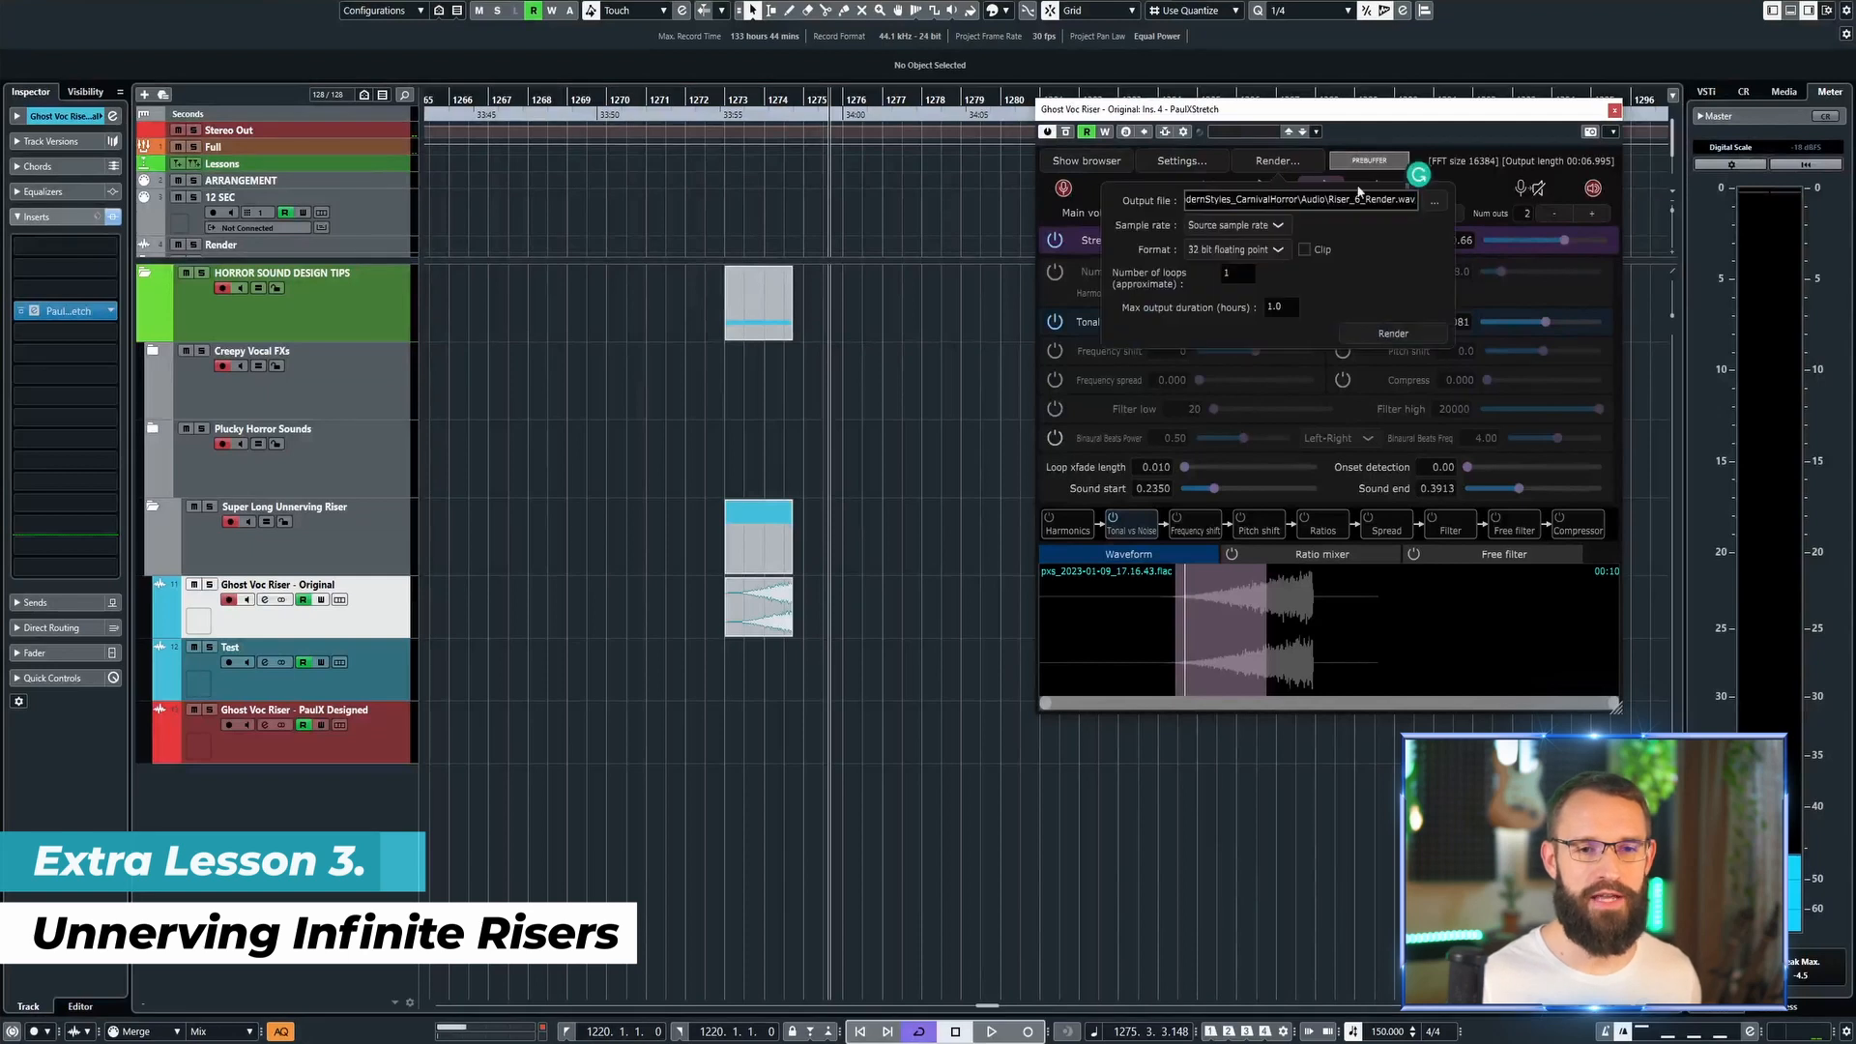
pyautogui.click(1485, 180)
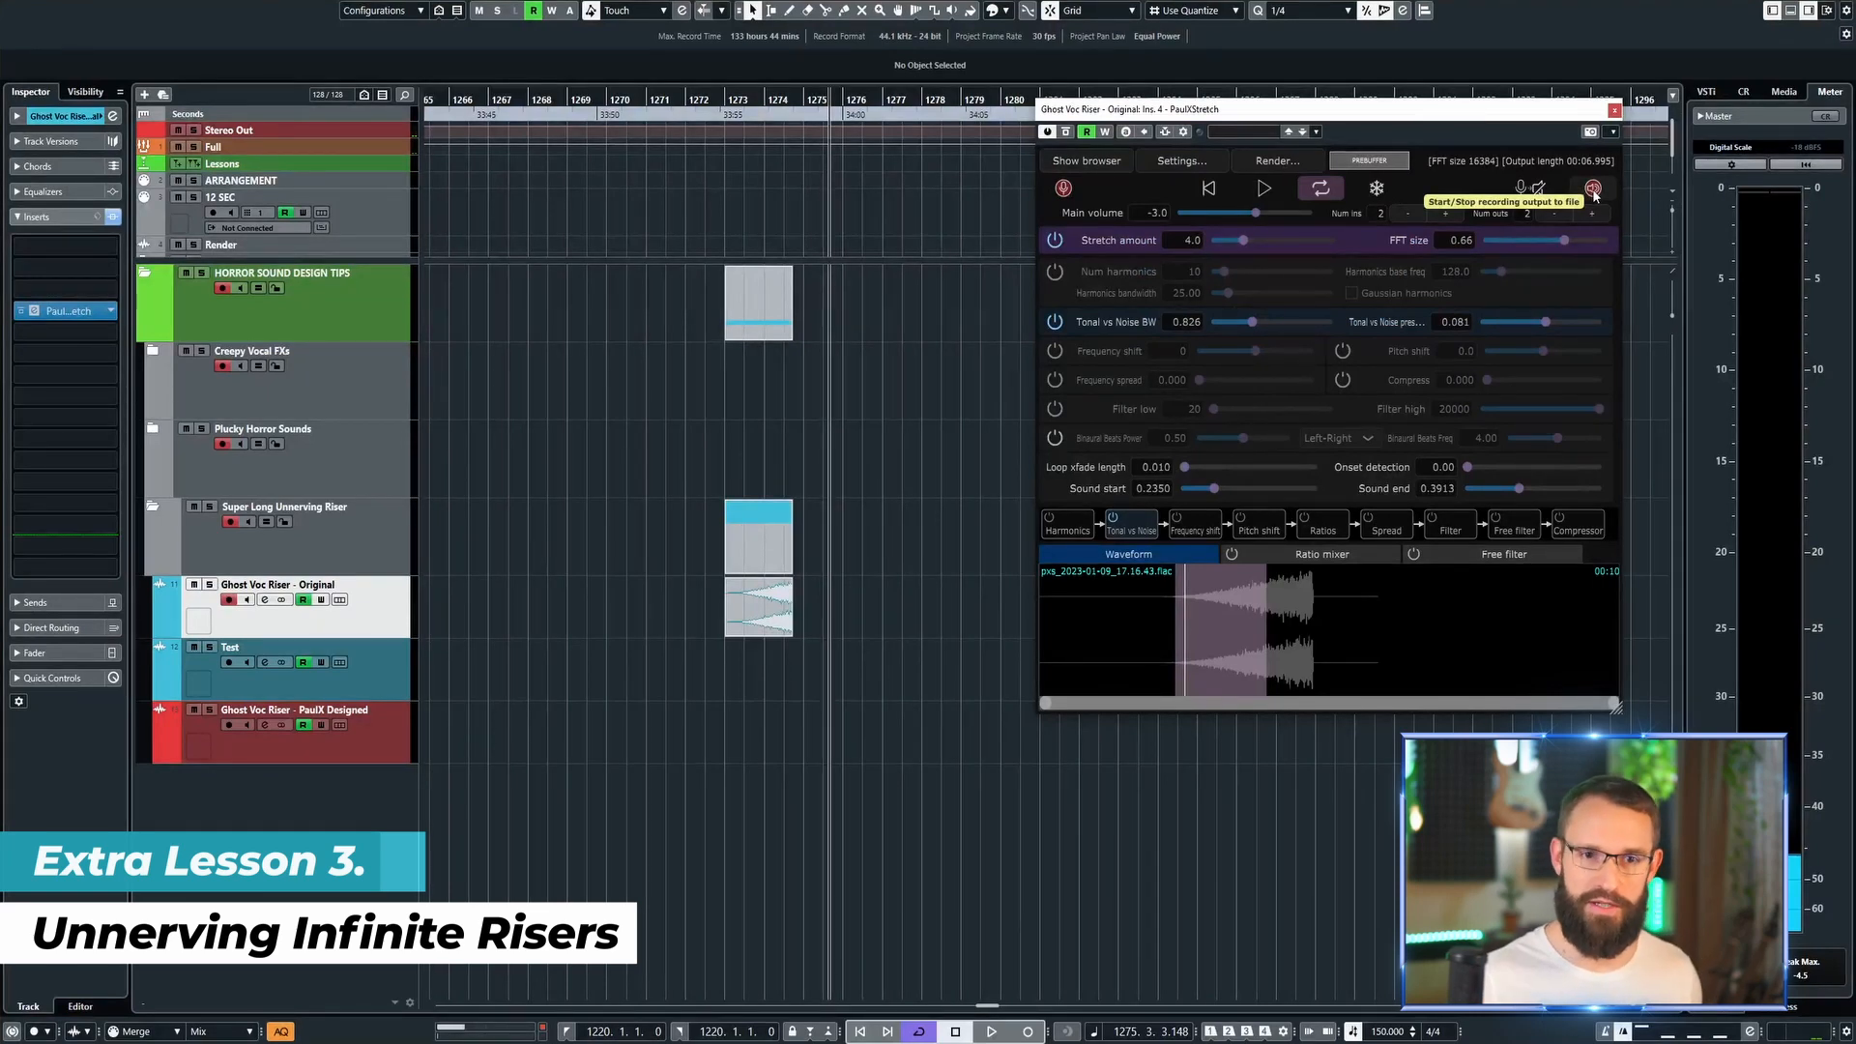
pyautogui.click(1274, 161)
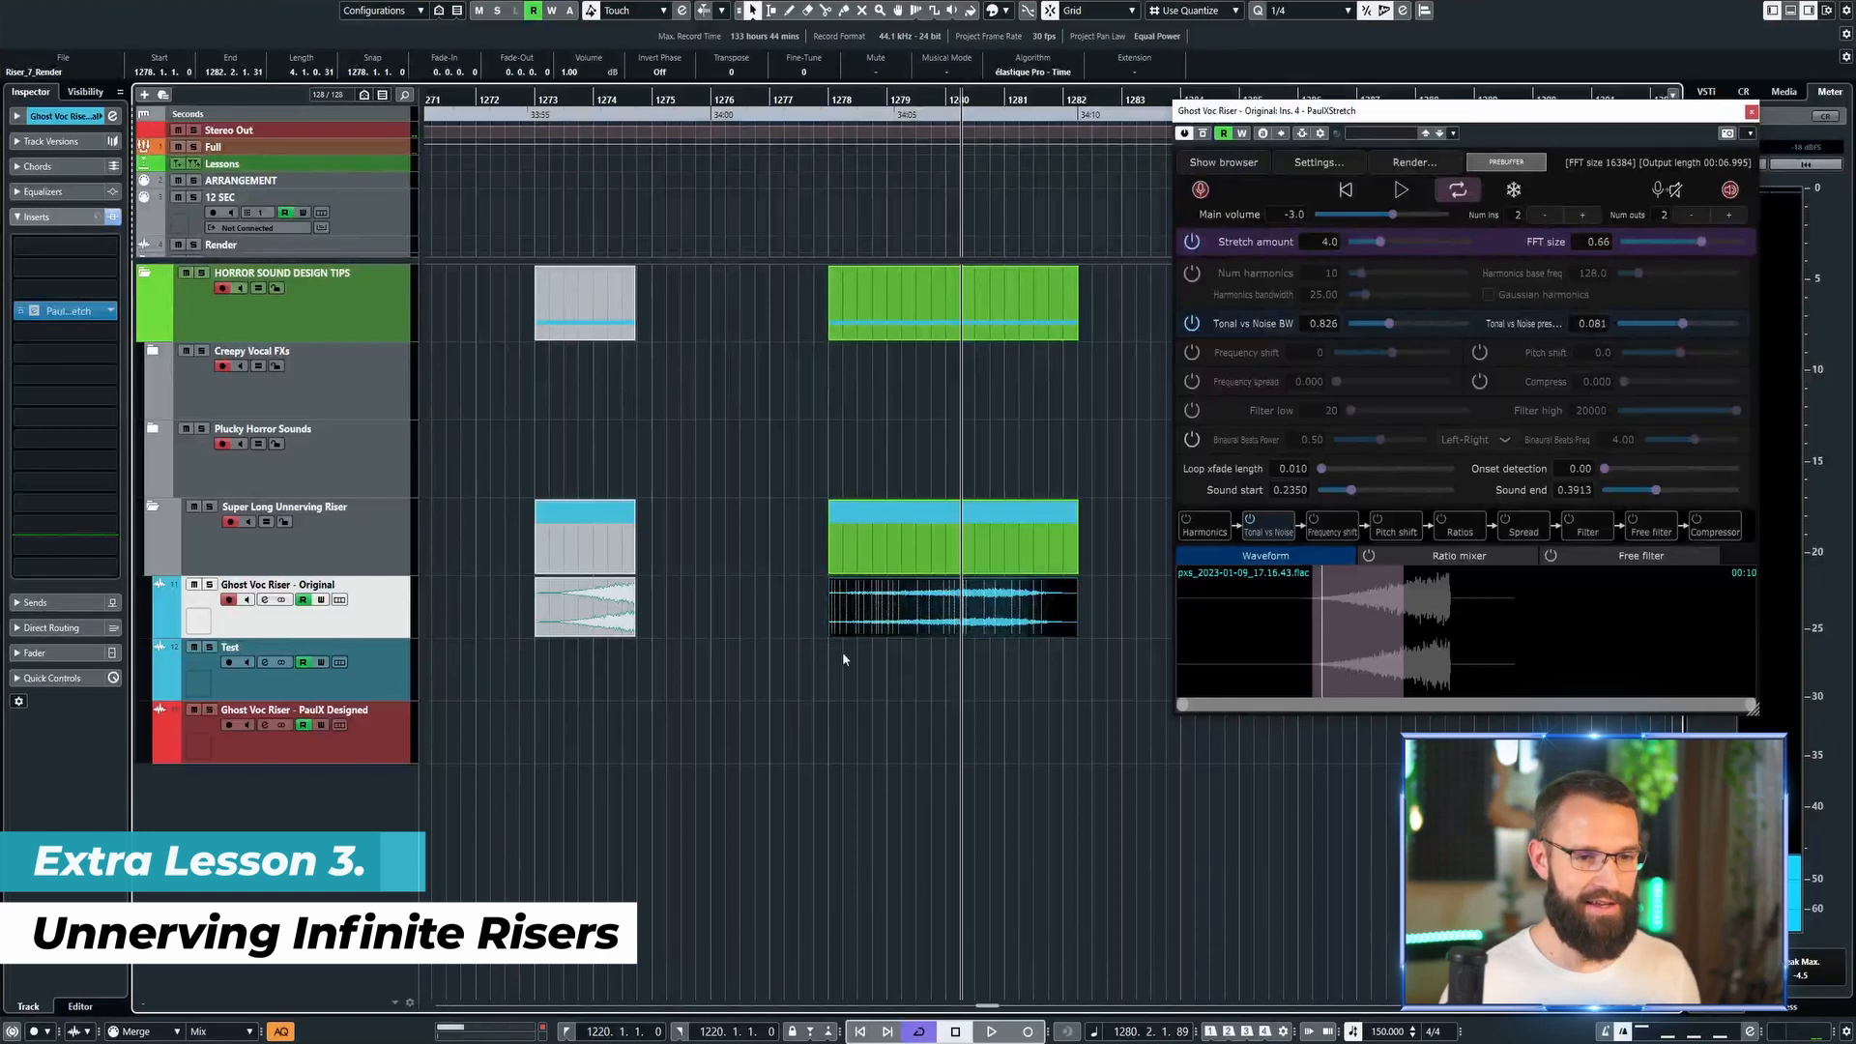
# Step: Raise the stretch amount to 11.0 and render a longer version as Riser_8_Render, placed at bar 1284 on the same track
pyautogui.hscroll(2, 919, 659)
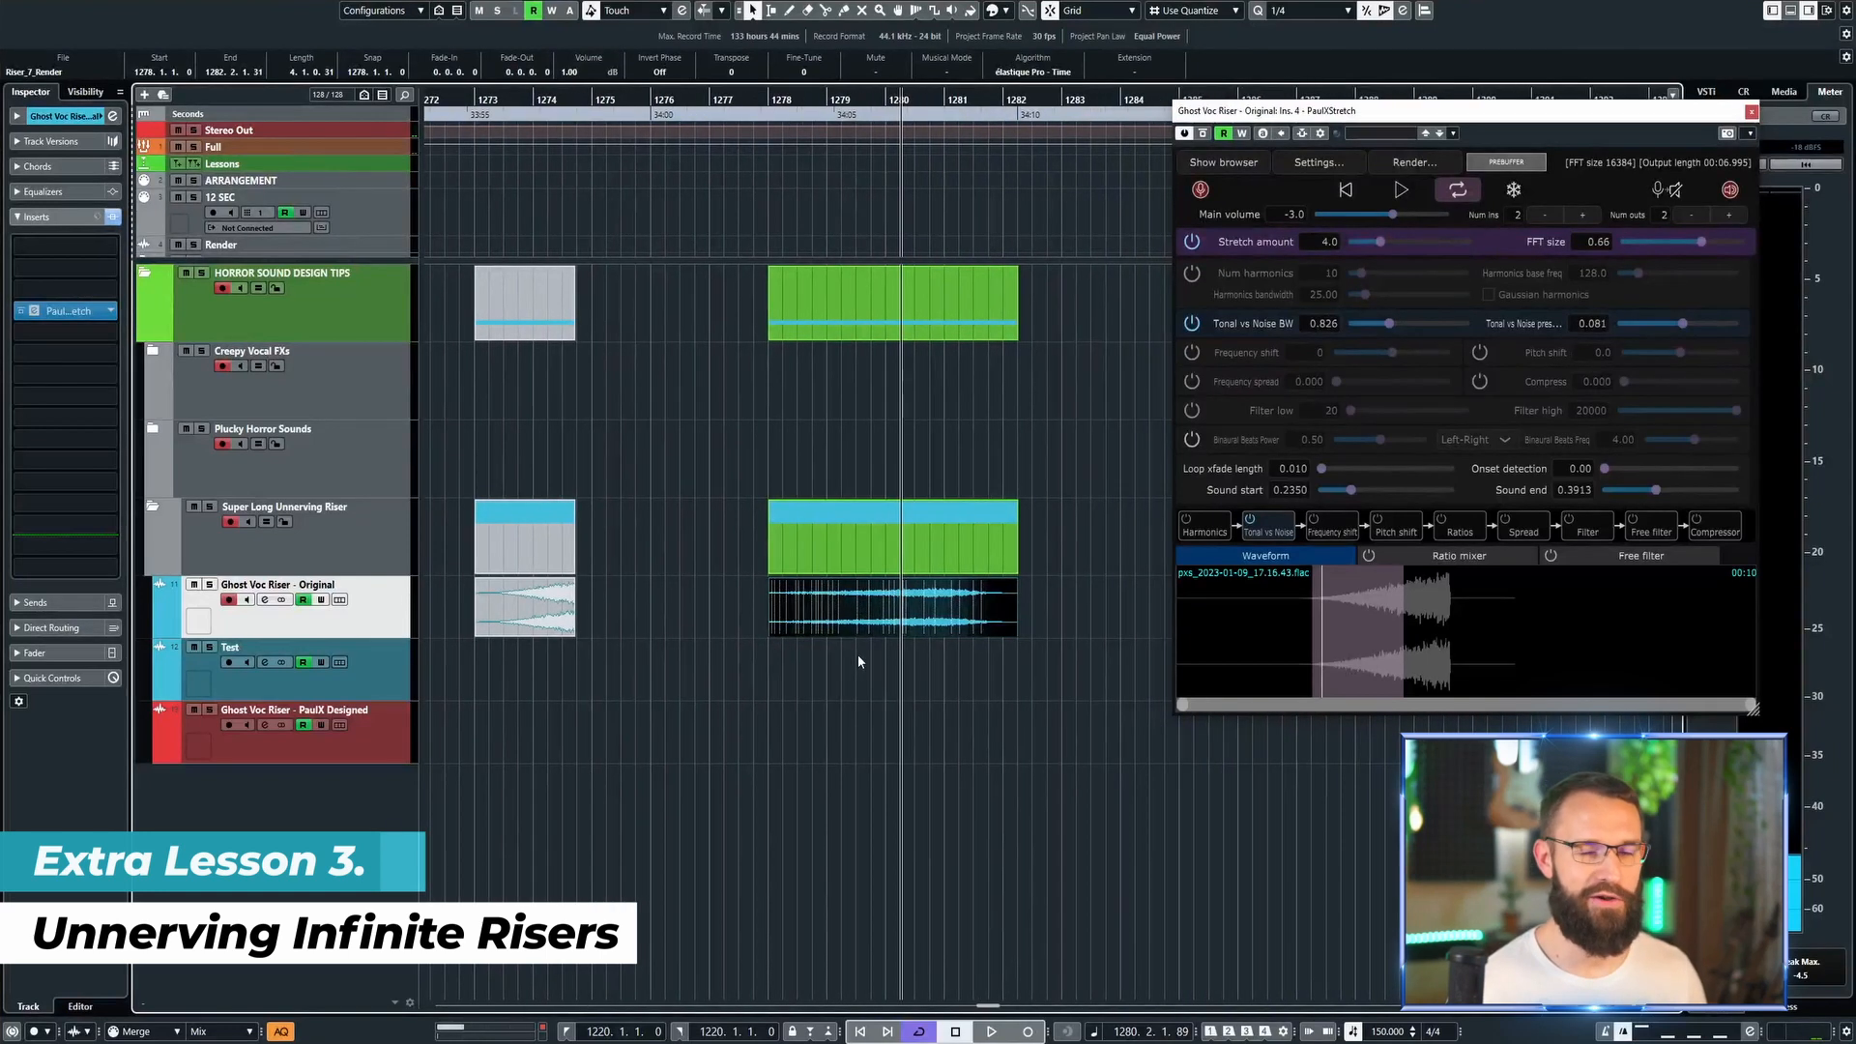
pyautogui.moveTo(1382, 241); pyautogui.dragTo(1388, 243)
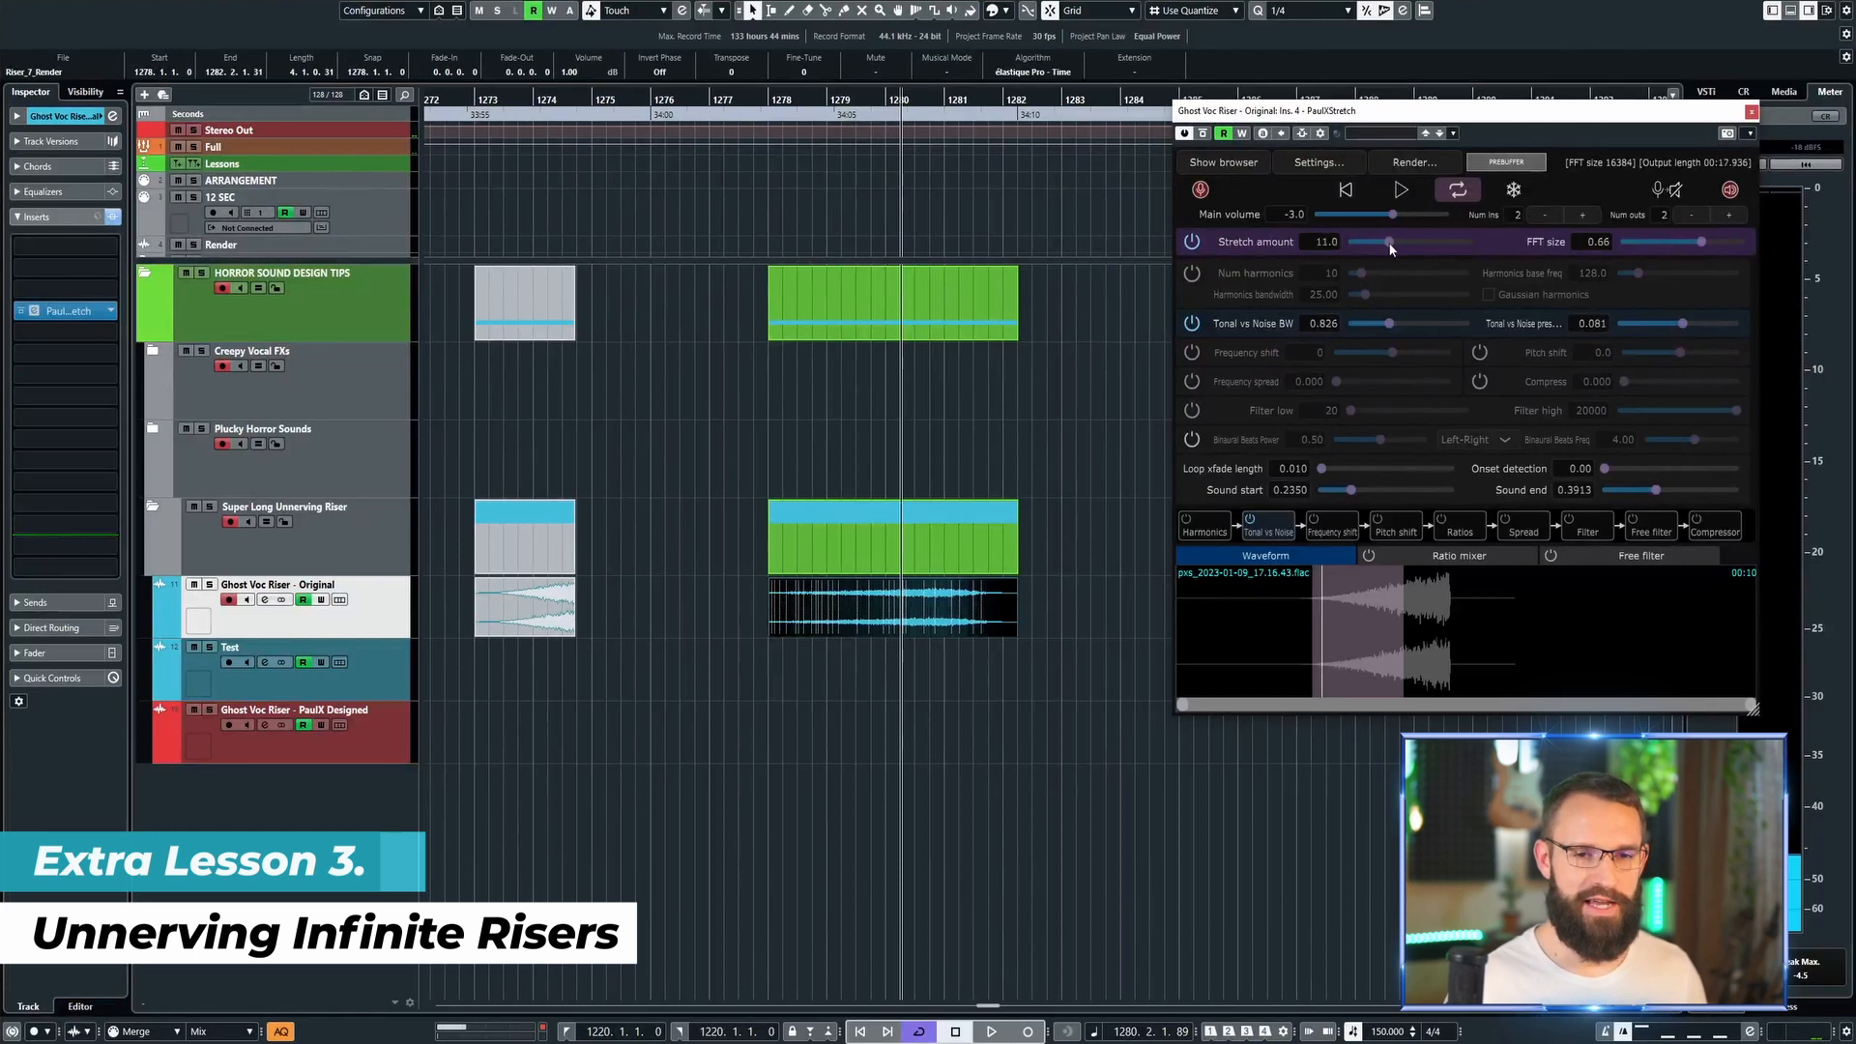
pyautogui.hscroll(5, 865, 544)
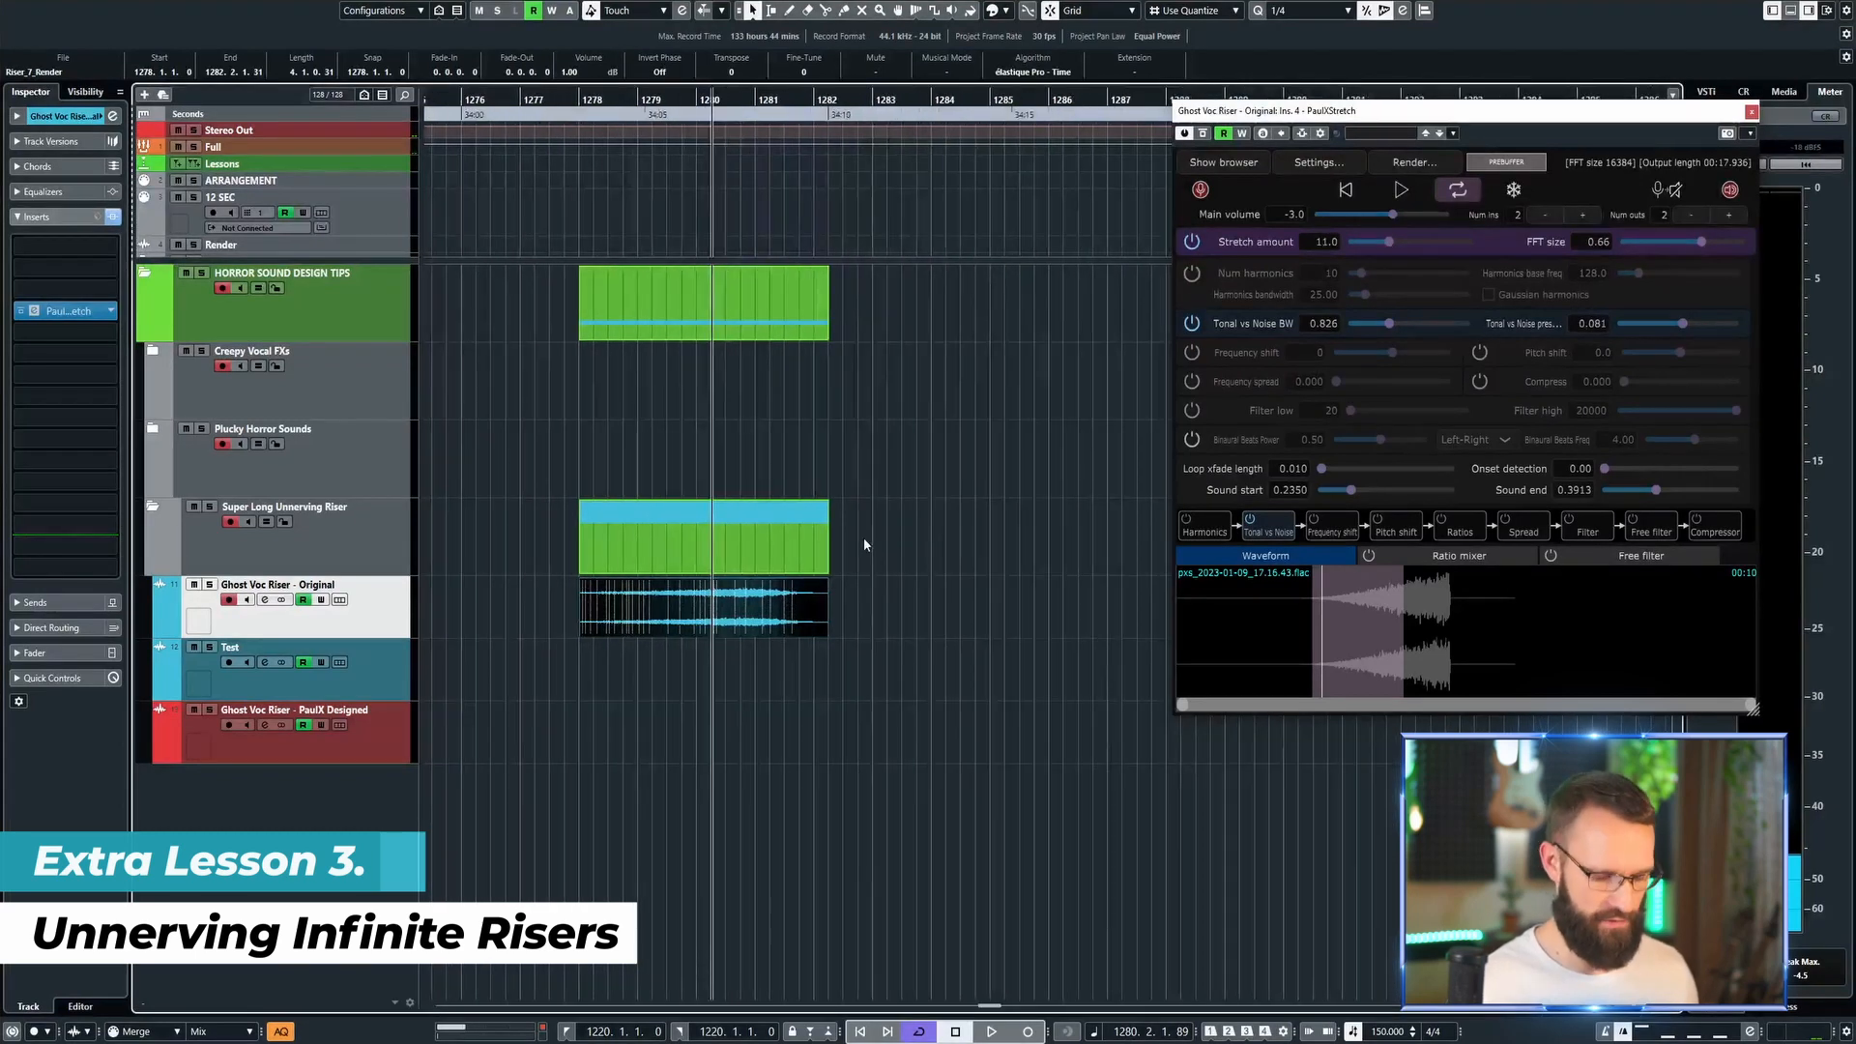
pyautogui.click(1440, 161)
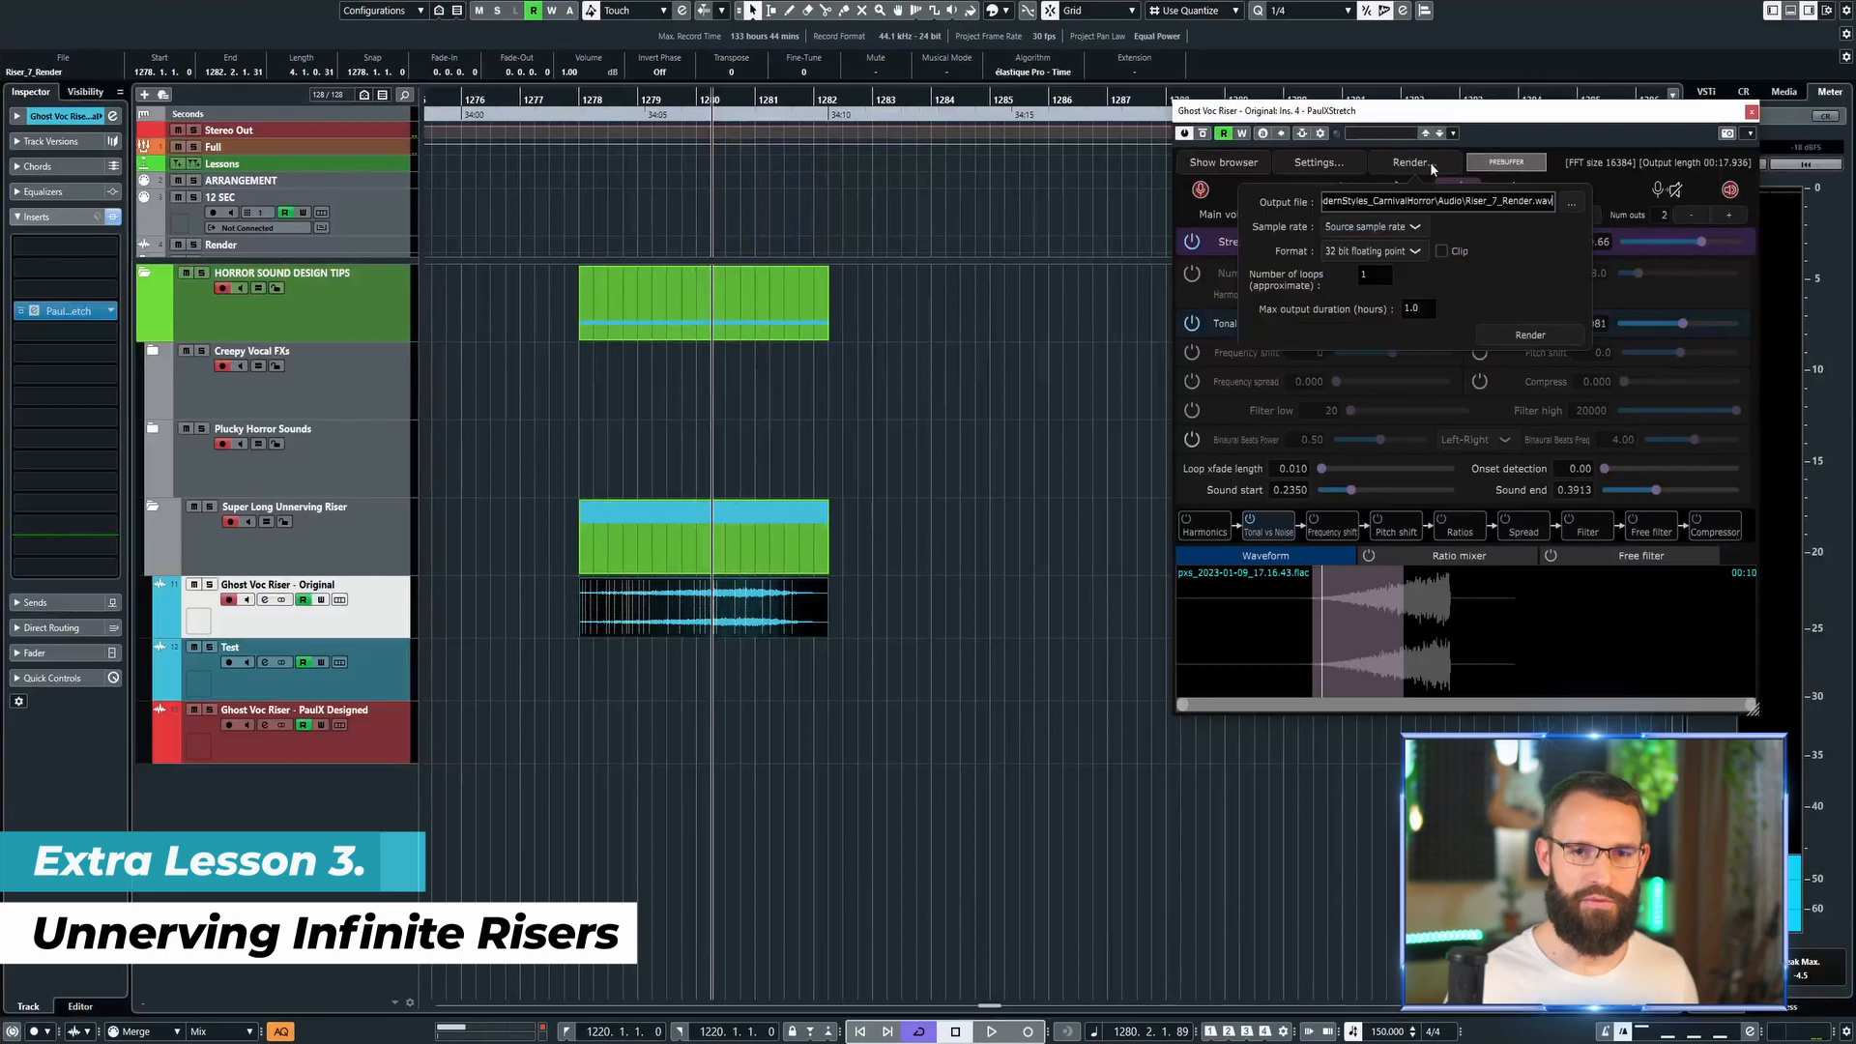
pyautogui.click(1531, 335)
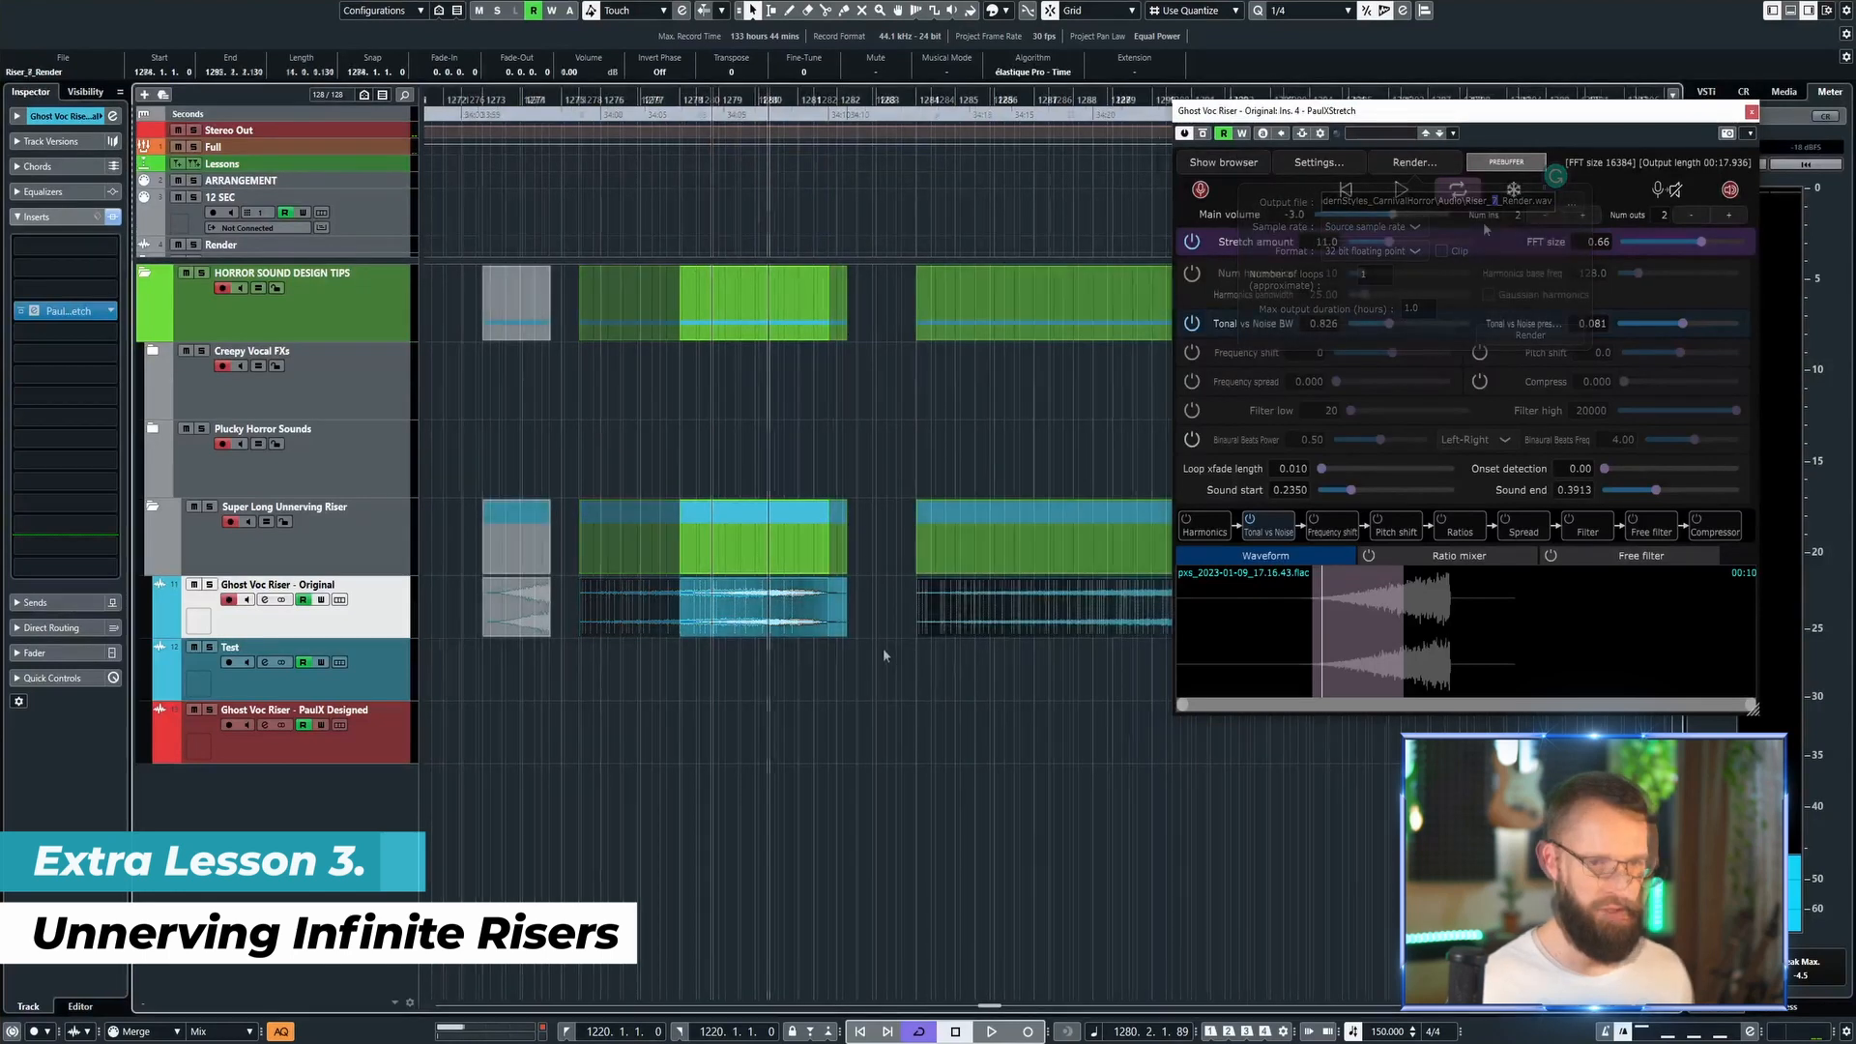
pyautogui.press('g')
pyautogui.press('g')
pyautogui.press('g')
pyautogui.hotkey('shift', 'h')
pyautogui.hotkey('shift', 'h')
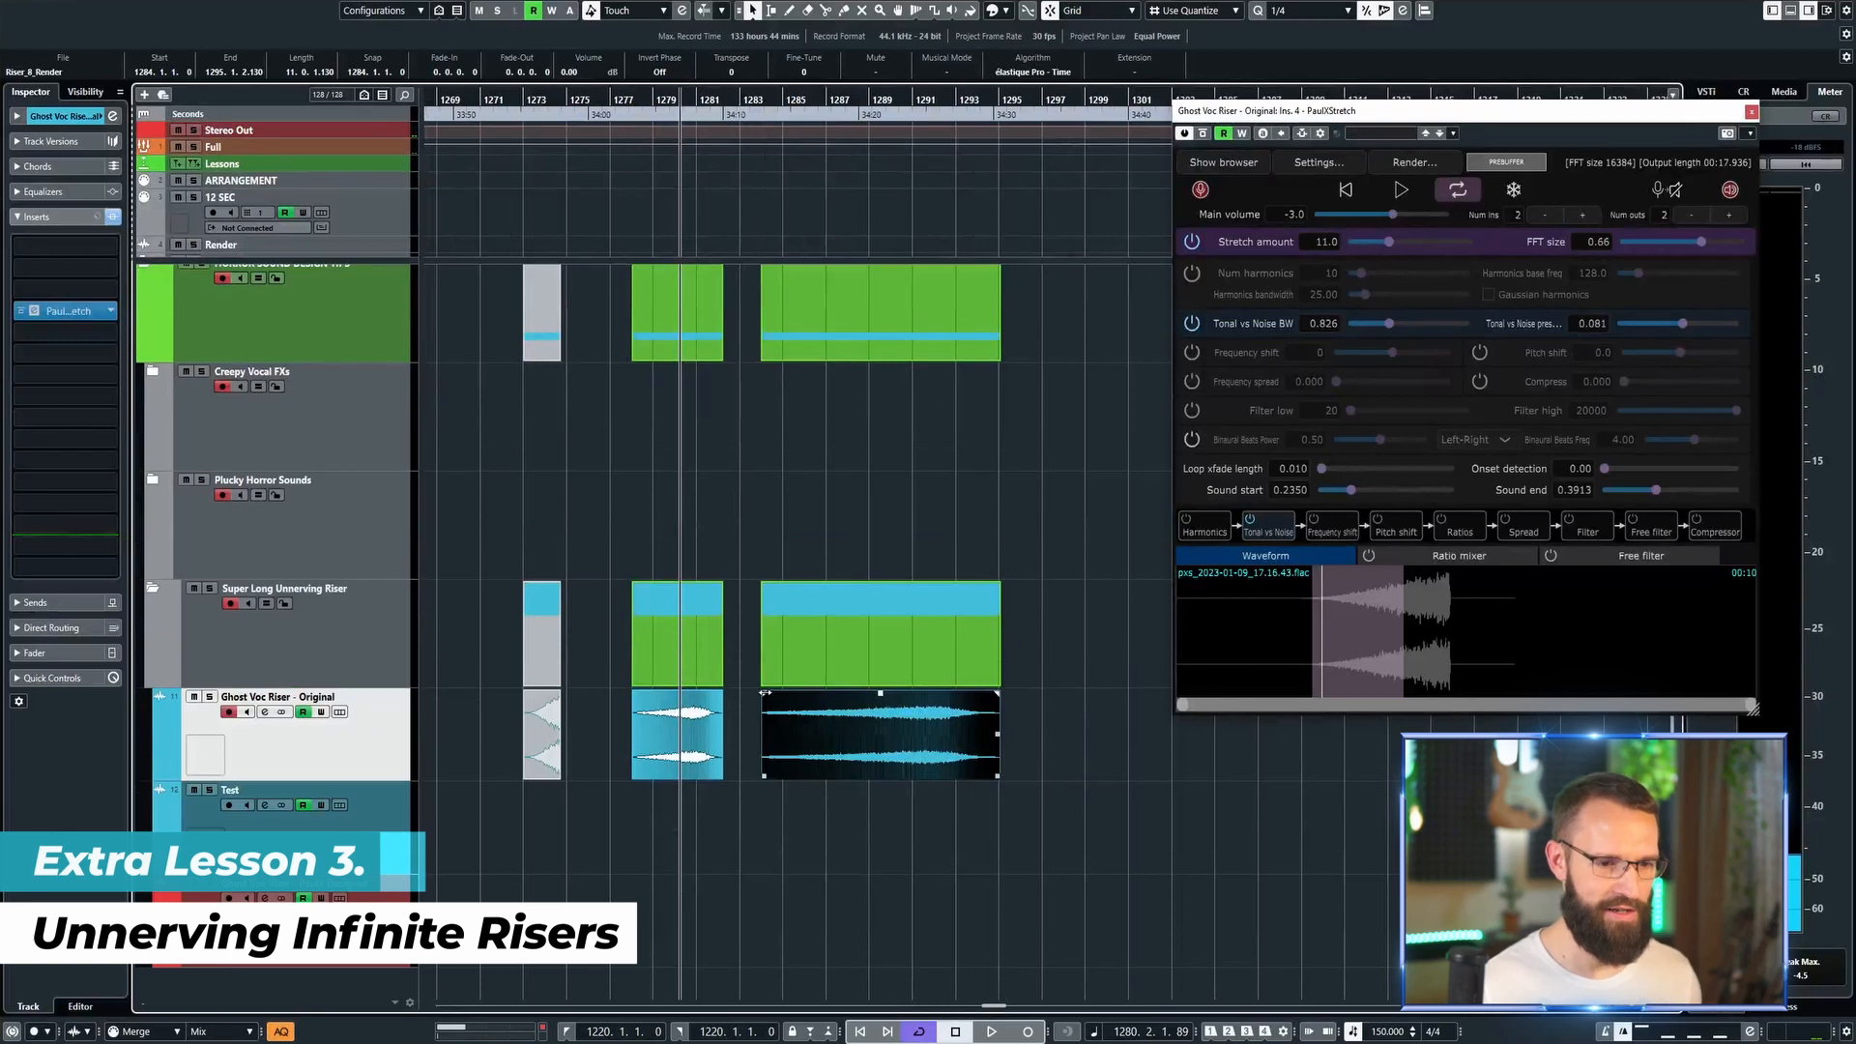
# Step: Give the long rendered riser at bar 1284 a short fade-in and audition it with PaulXStretch bypassed
pyautogui.moveTo(765, 692)
pyautogui.mouseDown()
pyautogui.moveTo(891, 684)
pyautogui.moveTo(766, 692)
pyautogui.mouseUp()
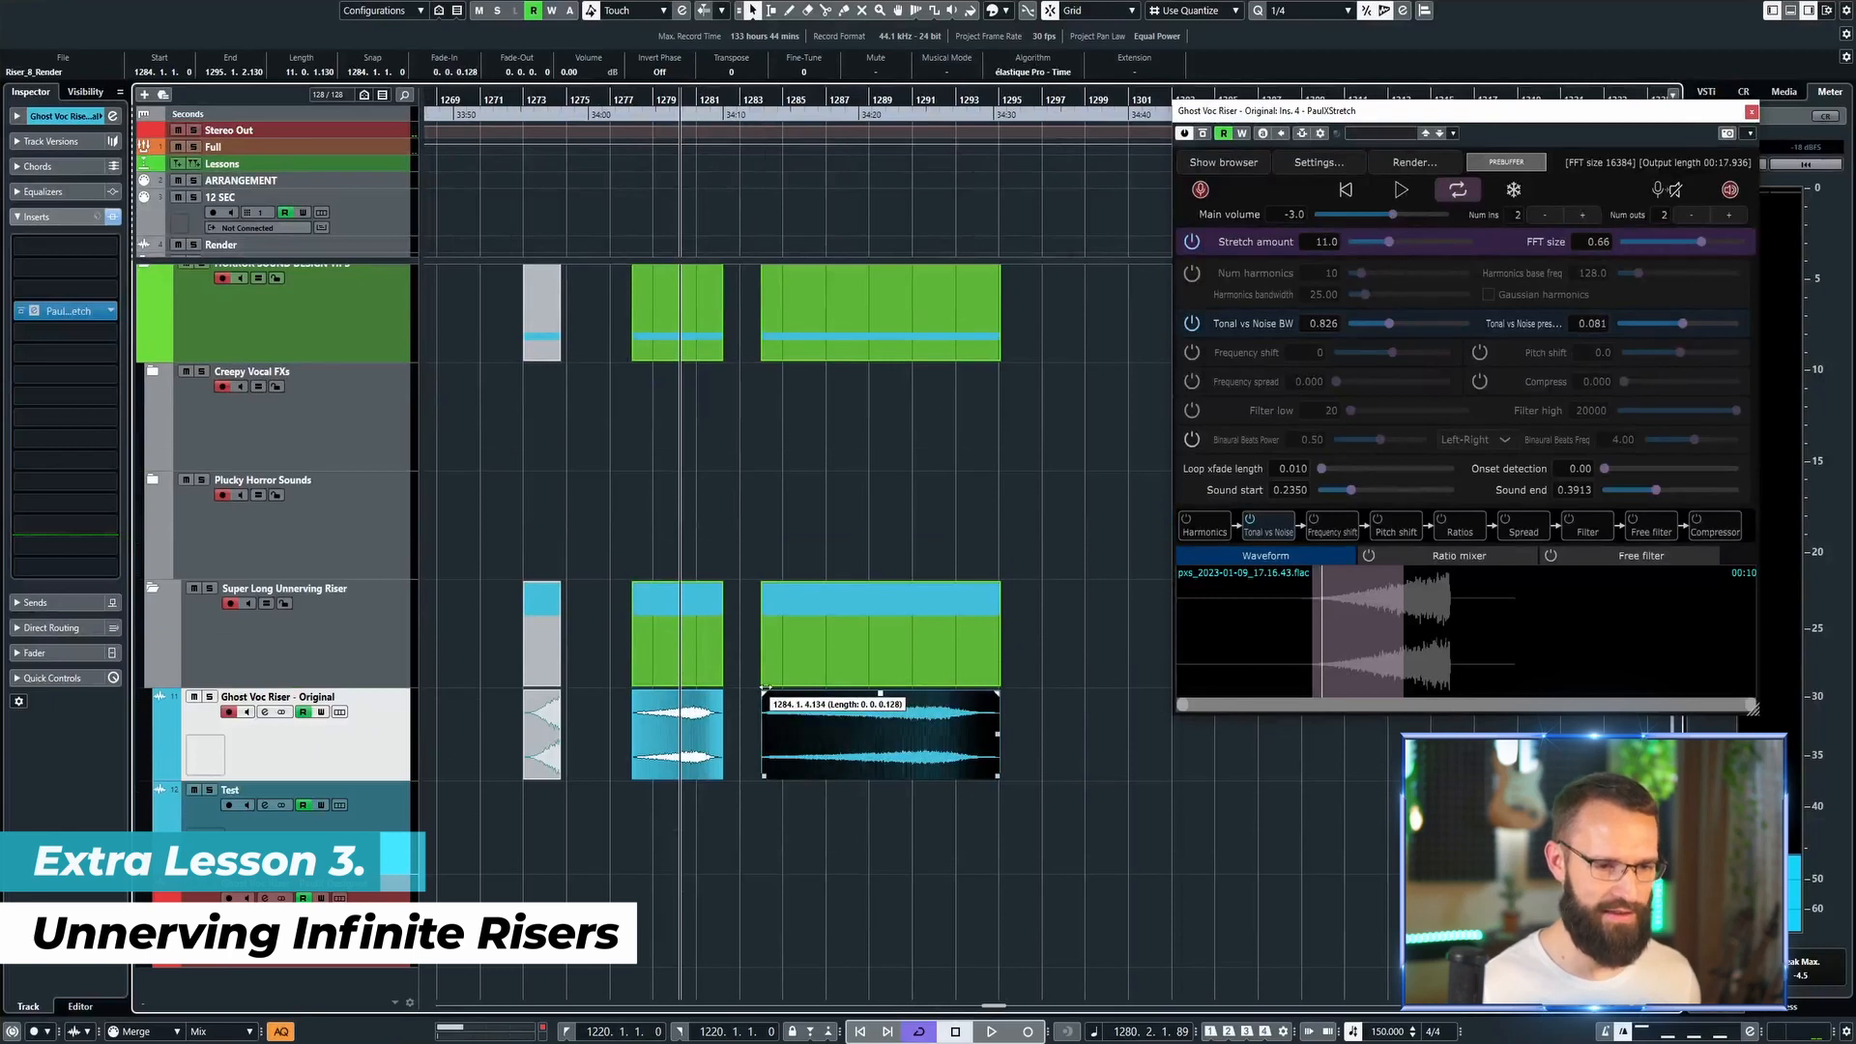
pyautogui.click(785, 809)
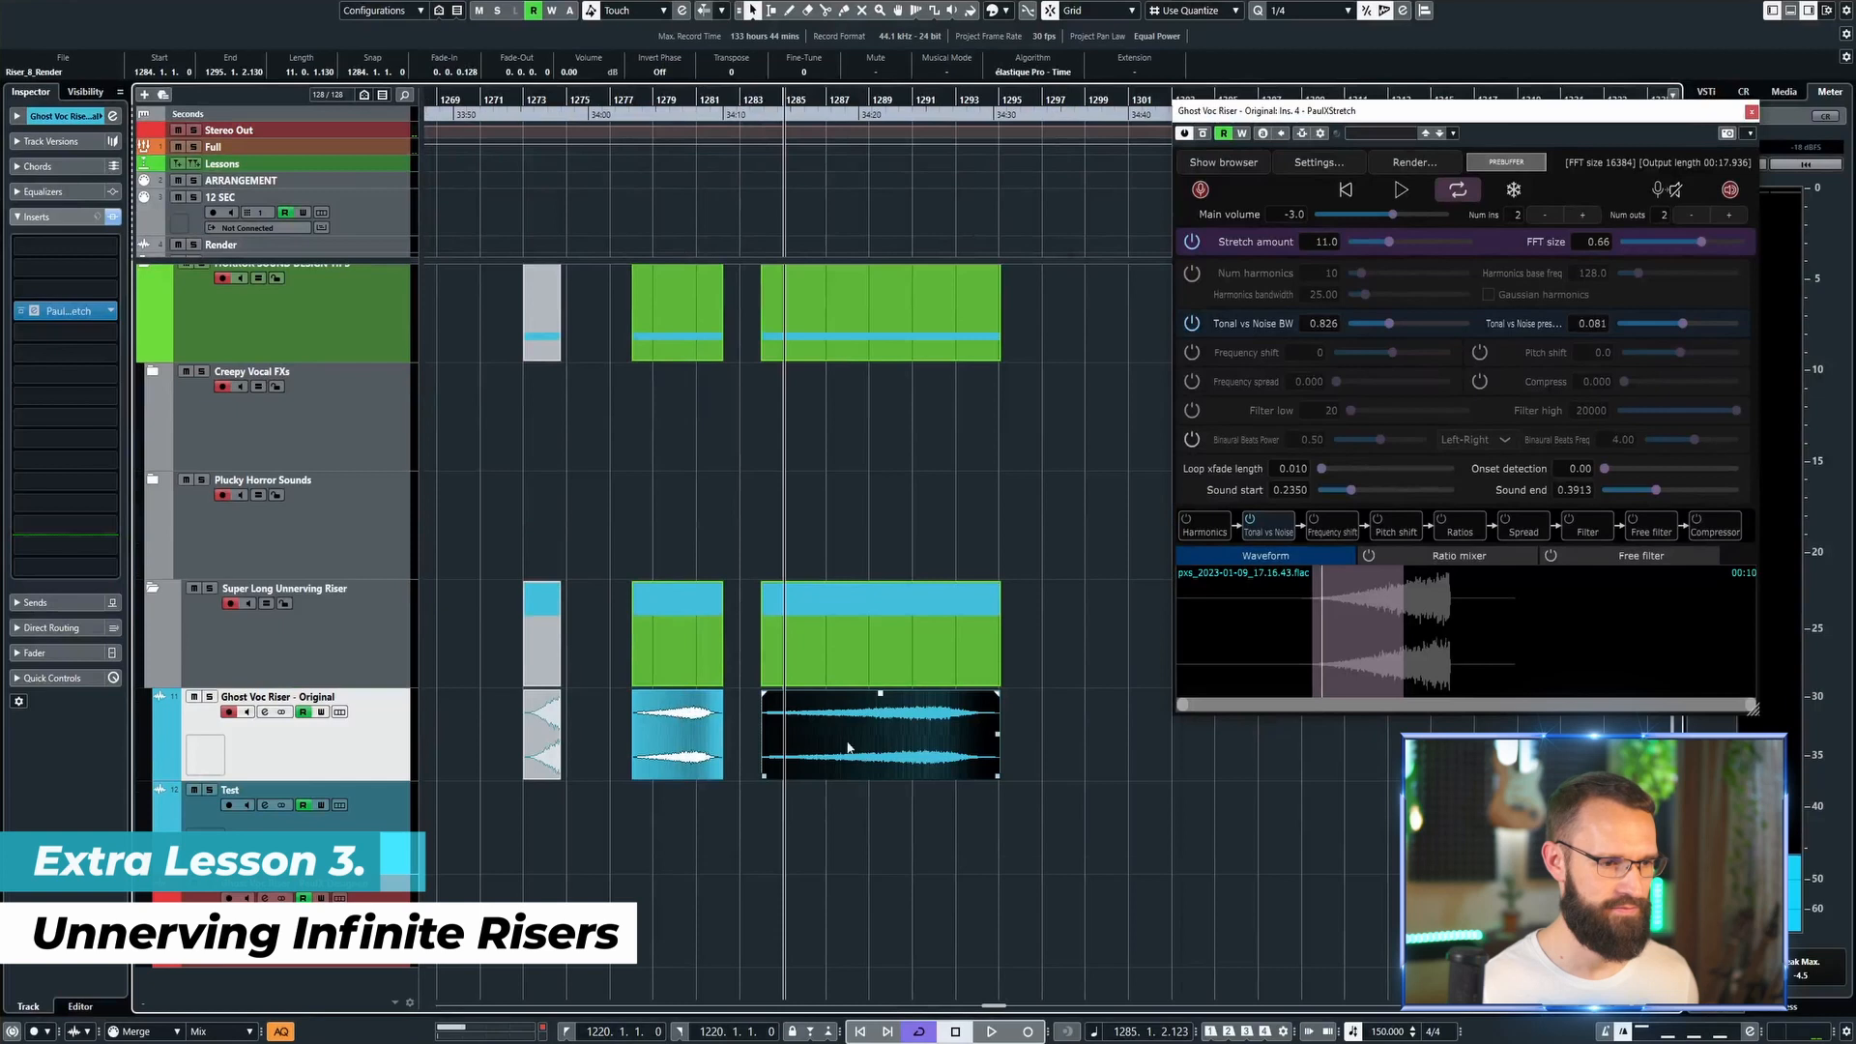
pyautogui.click(19, 312)
pyautogui.press('space')
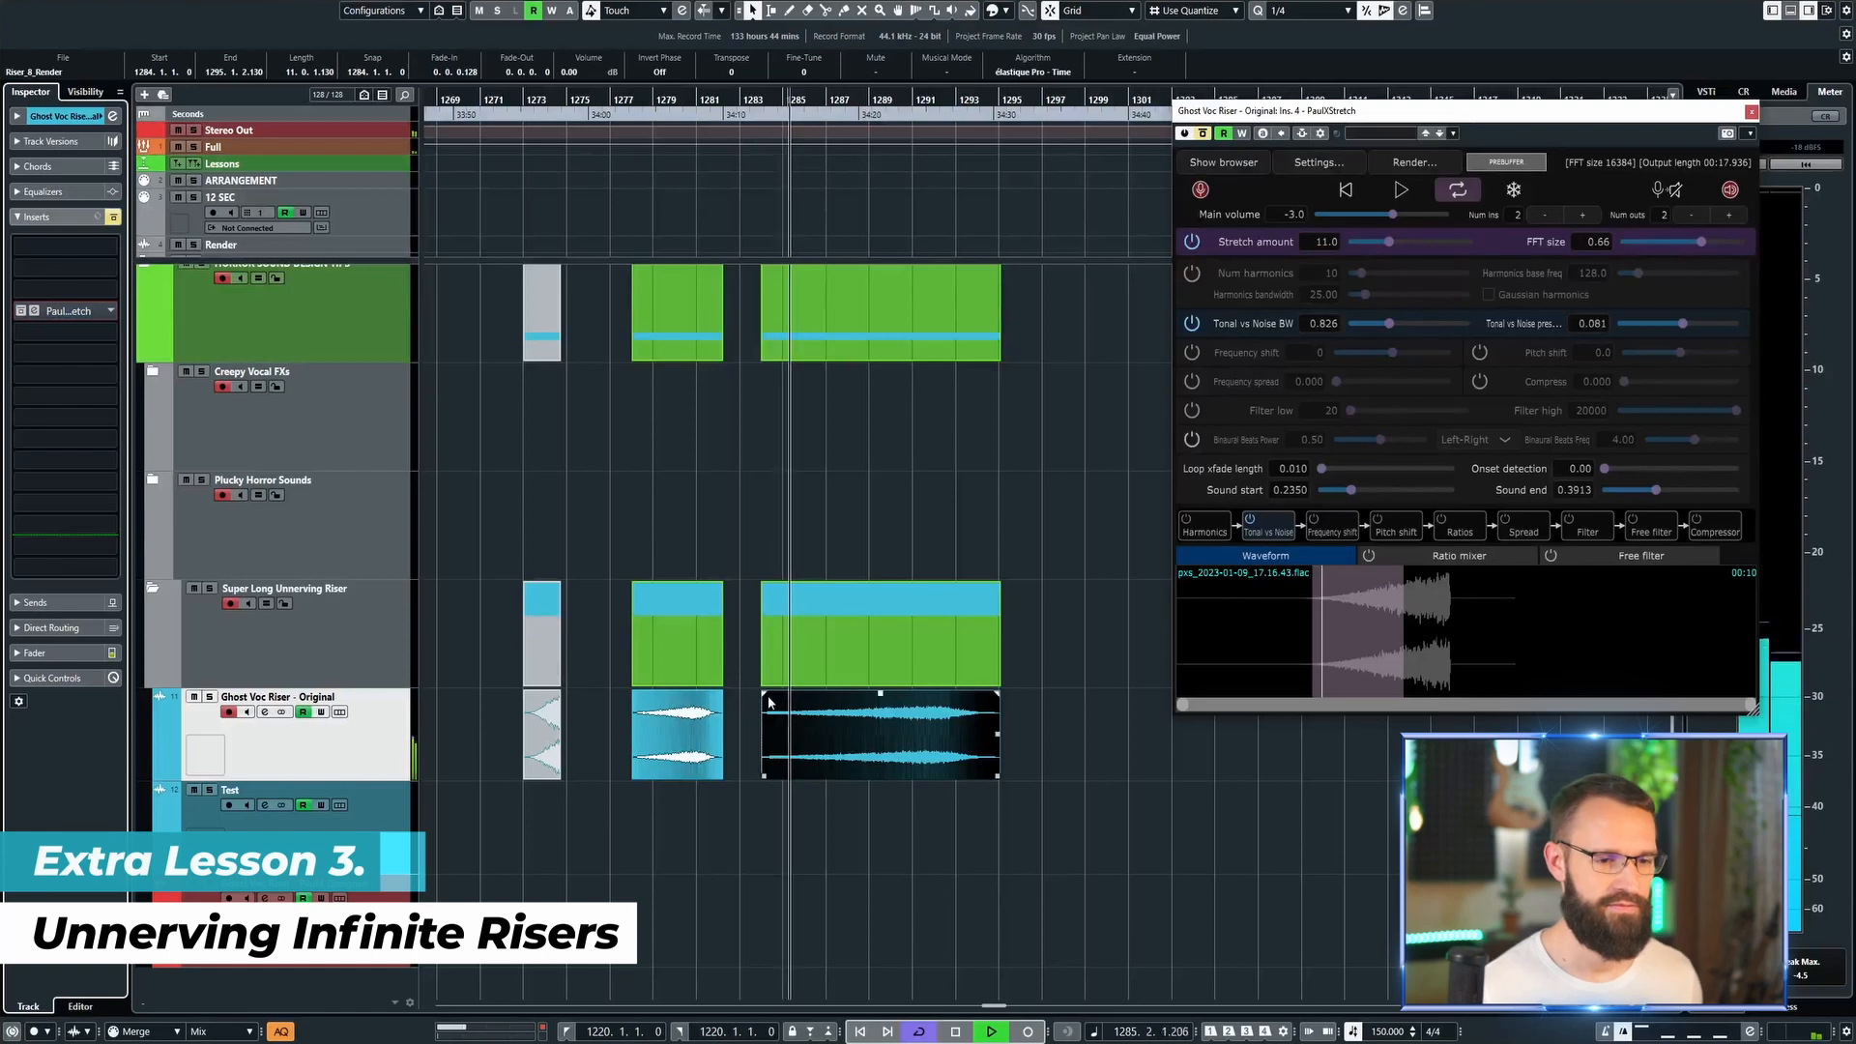
pyautogui.moveTo(769, 698)
pyautogui.mouseDown()
pyautogui.moveTo(771, 721)
pyautogui.moveTo(764, 694)
pyautogui.mouseUp()
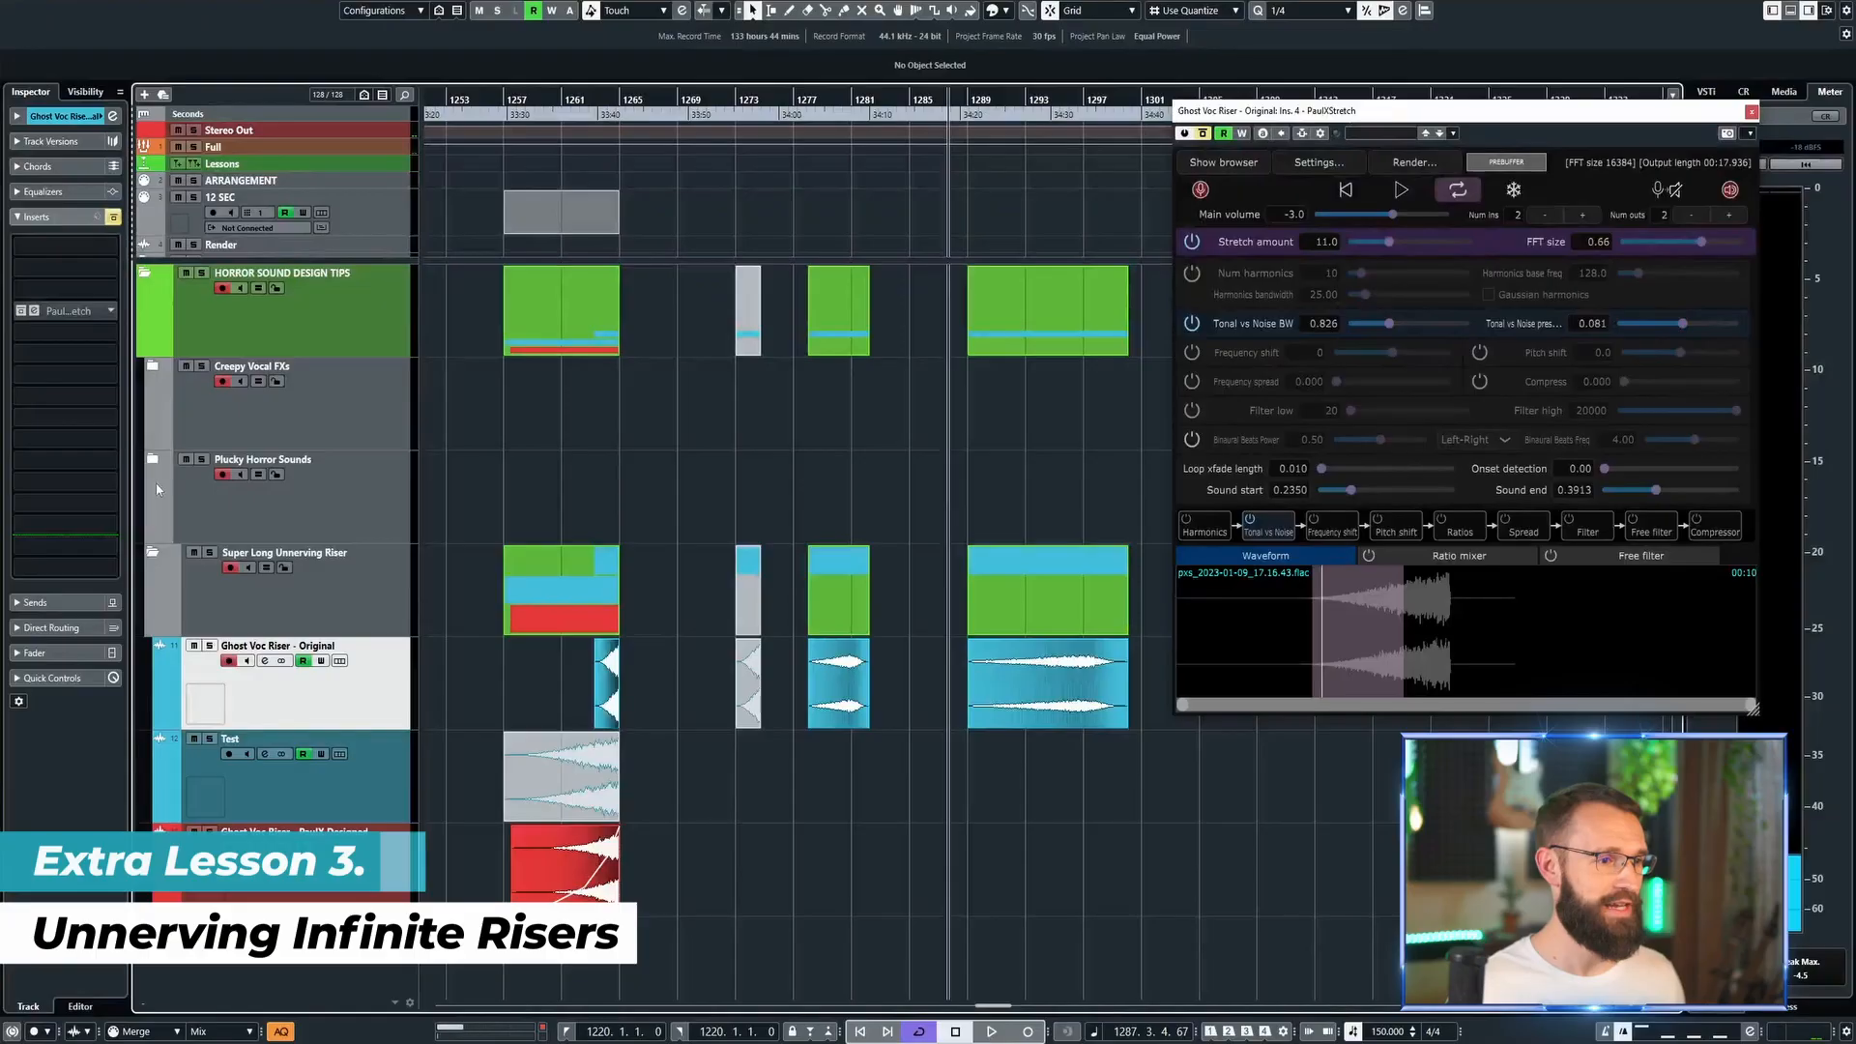
# Step: Load ValhallaRoom in insert slot 12 of the Ghost Voc Riser - Original track with a 25.8 % mix and 3.84 s decay
pyautogui.click(70, 483)
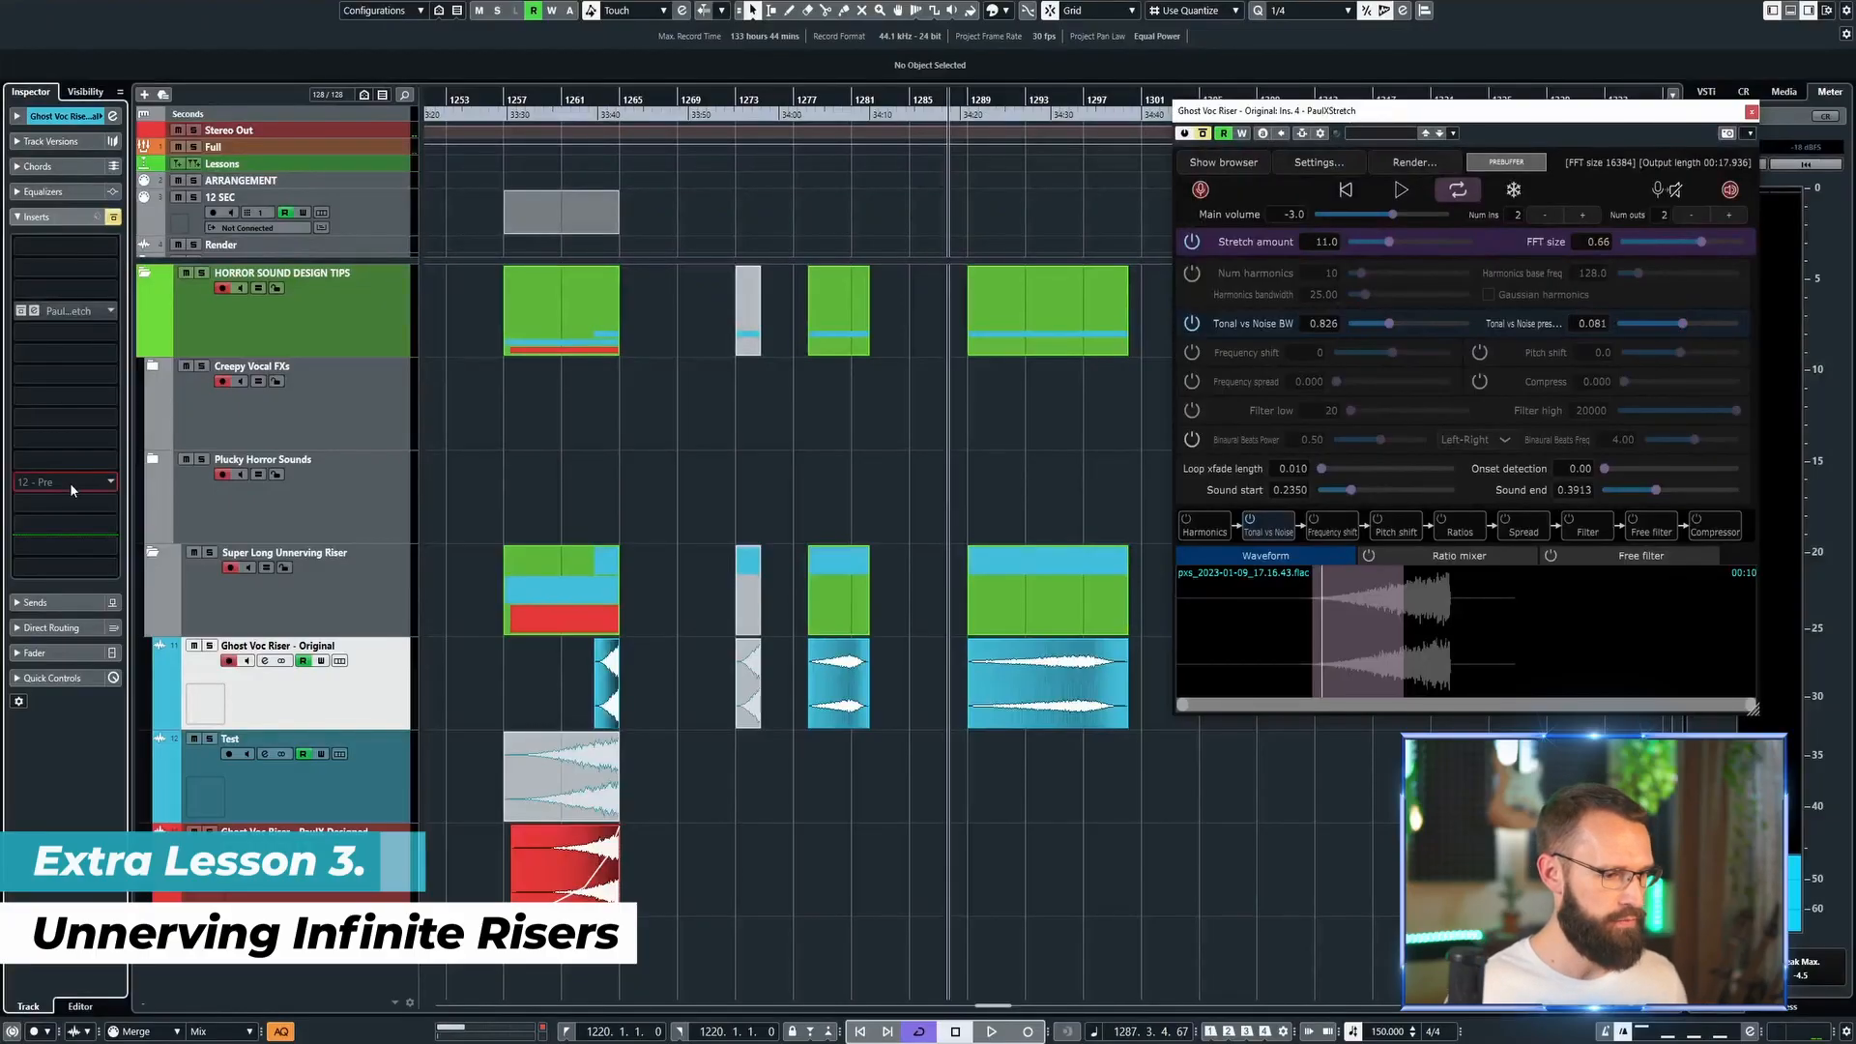
pyautogui.click(44, 523)
pyautogui.moveTo(693, 582); pyautogui.dragTo(795, 547)
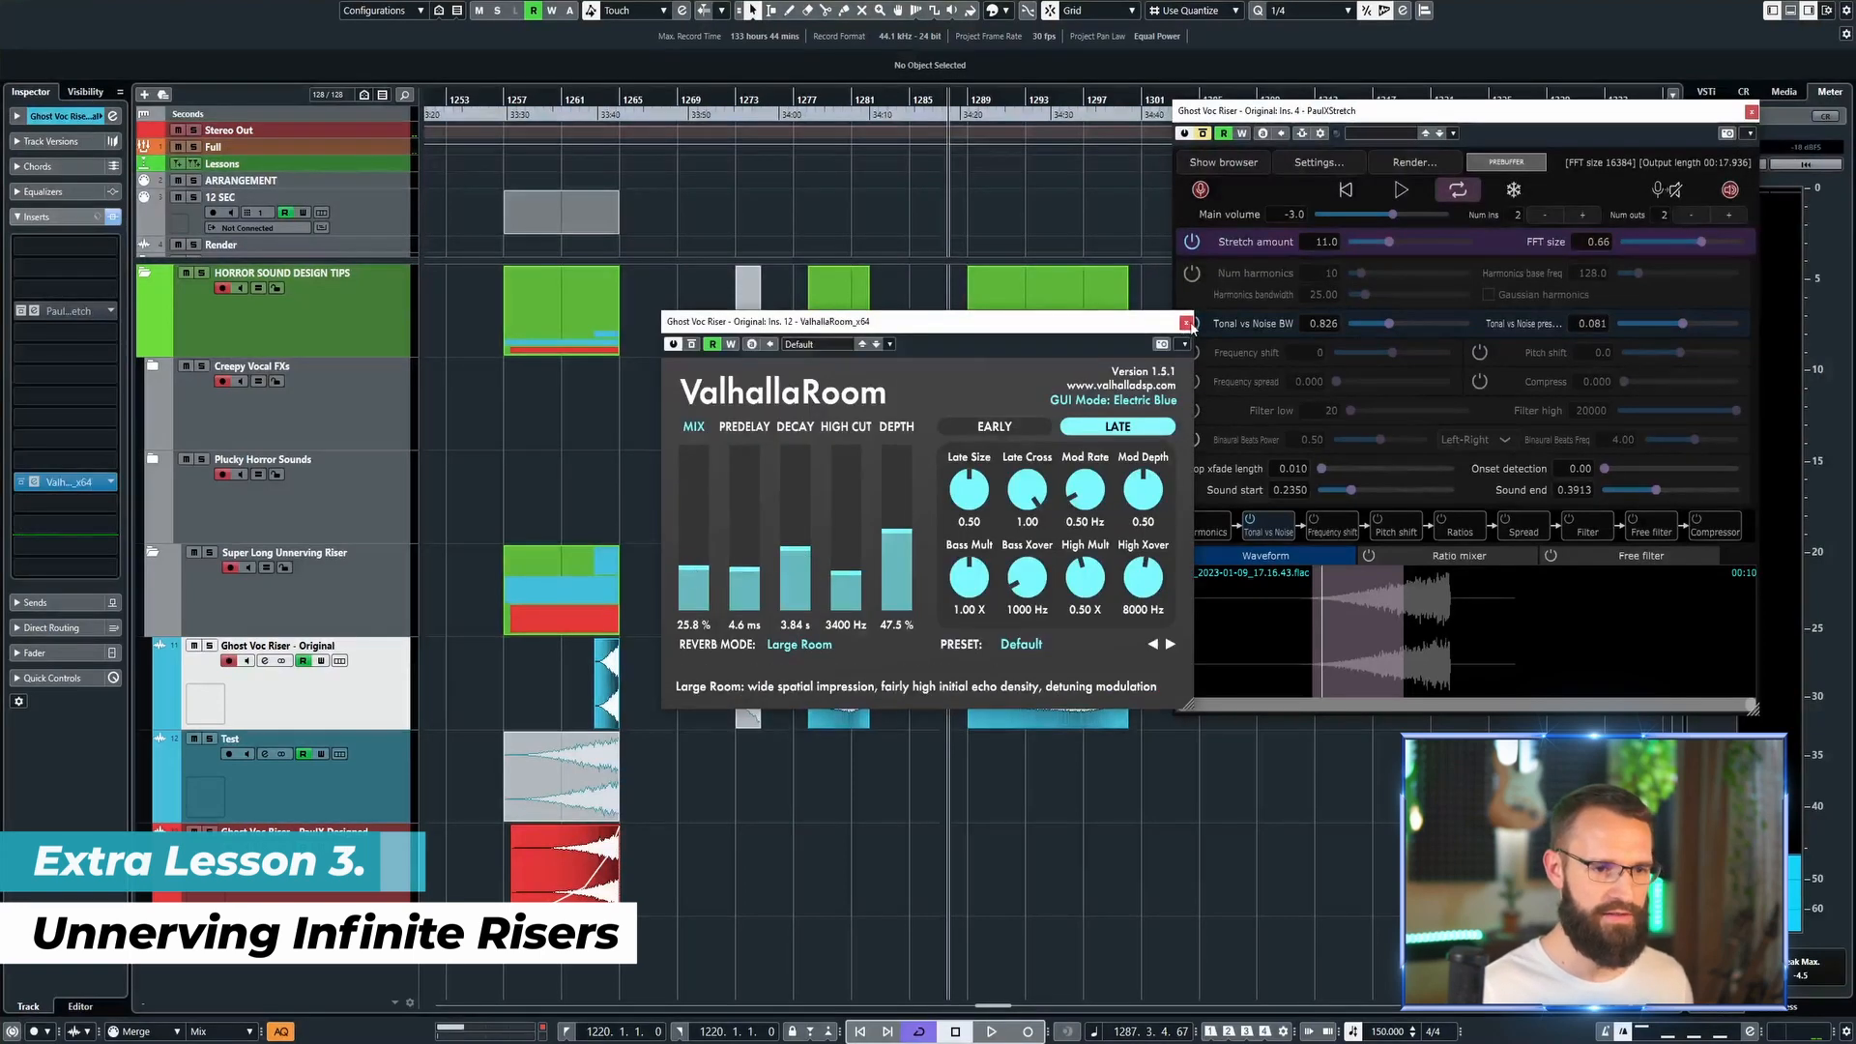
pyautogui.click(1186, 323)
# Step: Load Snap Heap in insert slot 9, ahead of the reverb, and open its editor
pyautogui.click(87, 419)
pyautogui.write('snap')
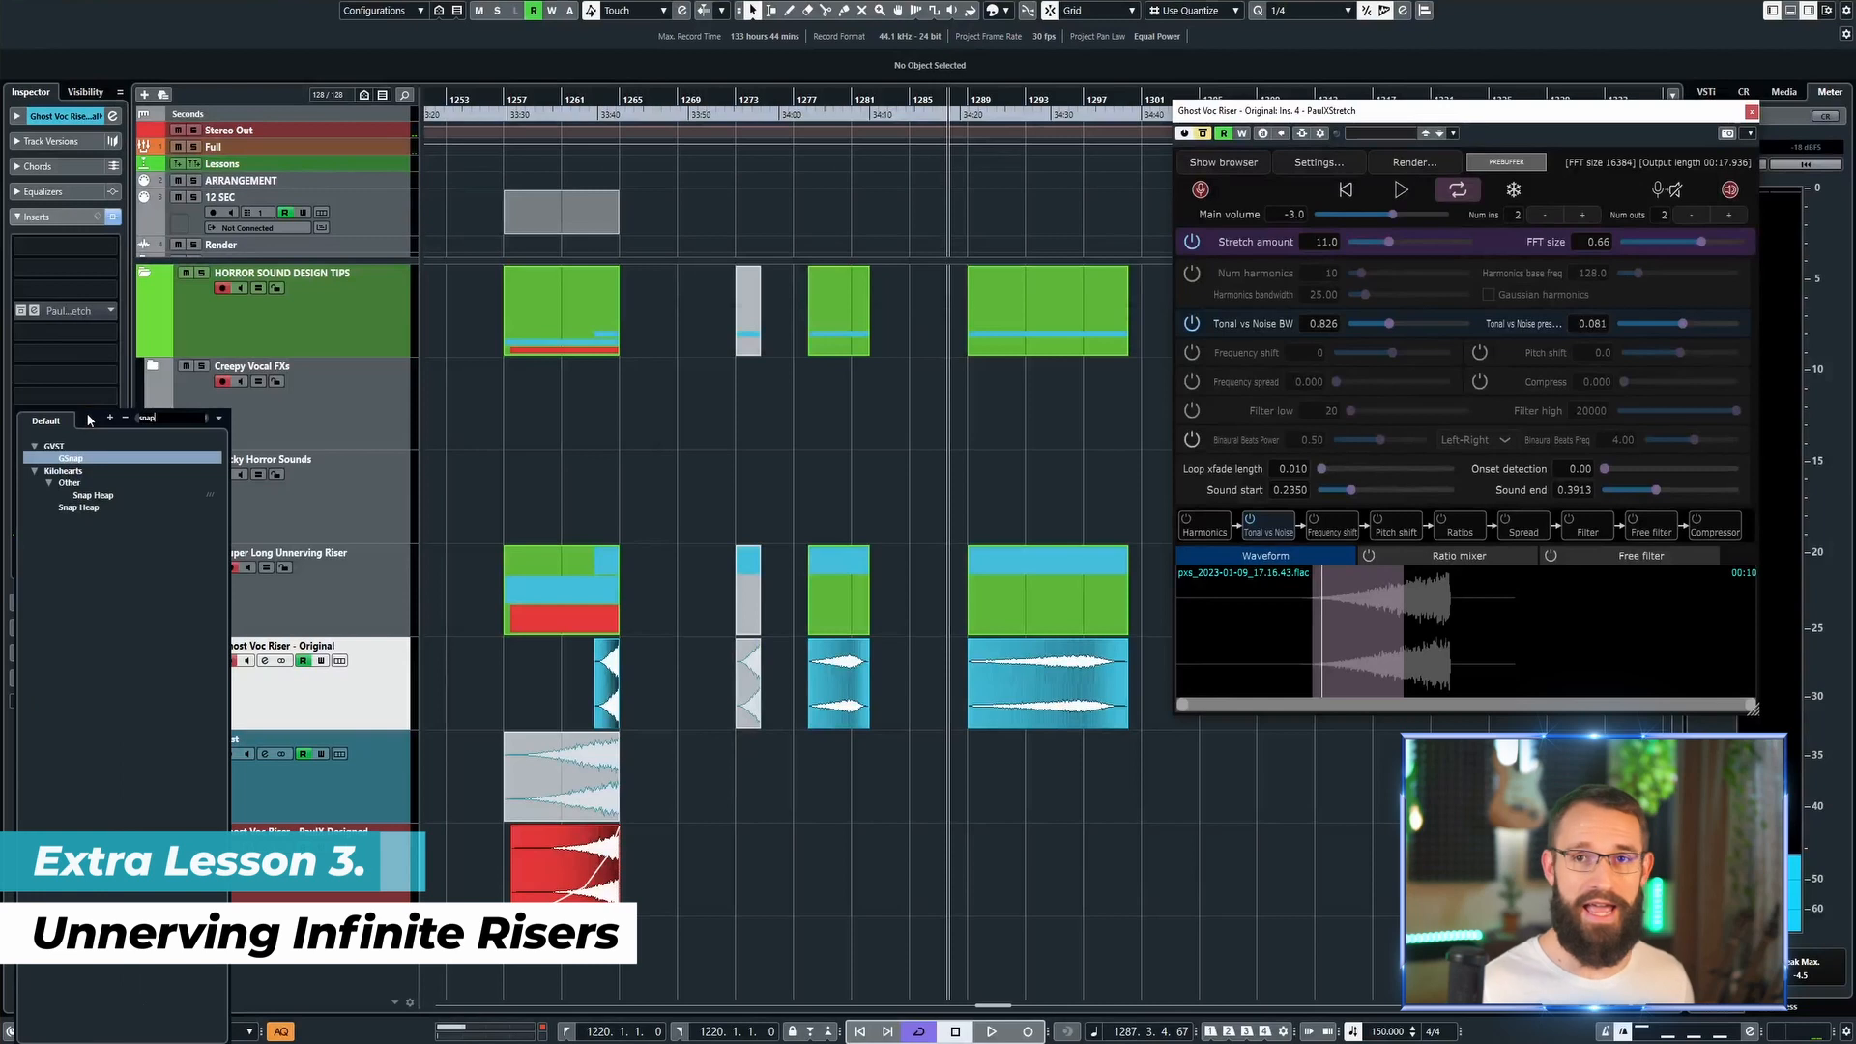
pyautogui.click(107, 497)
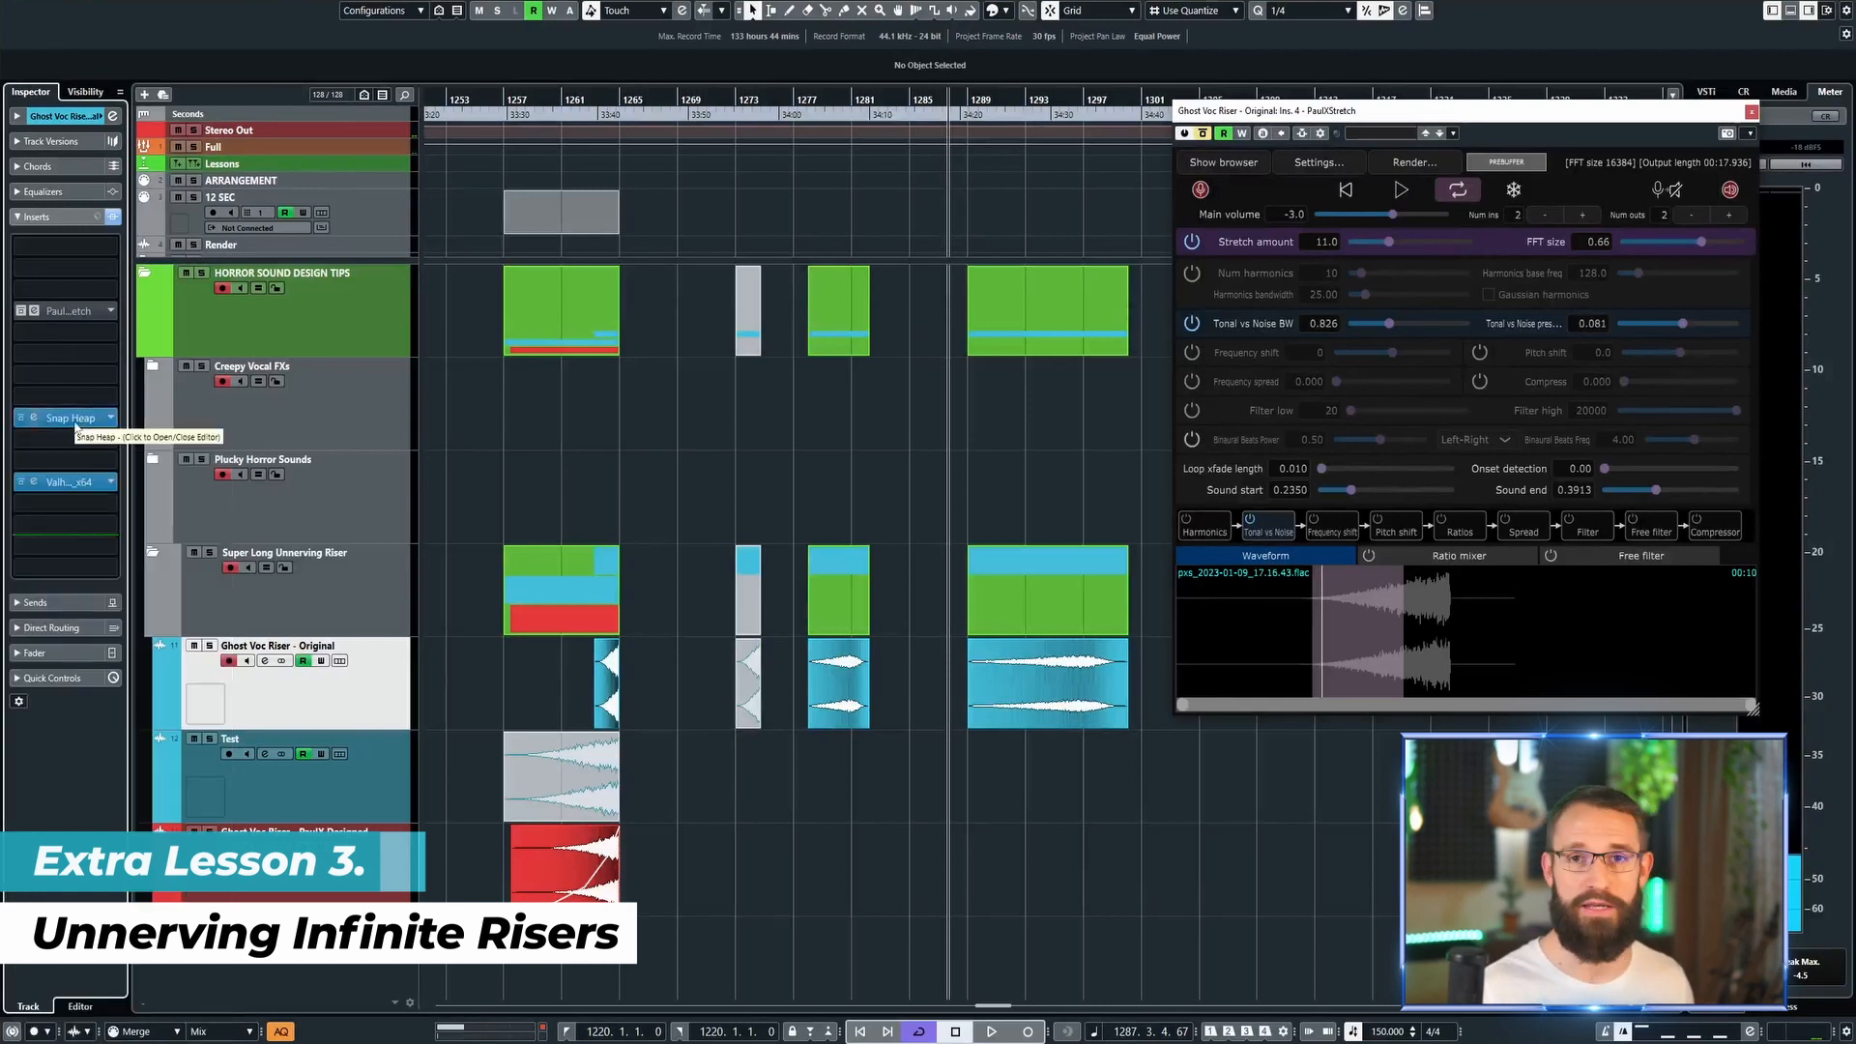
pyautogui.click(75, 425)
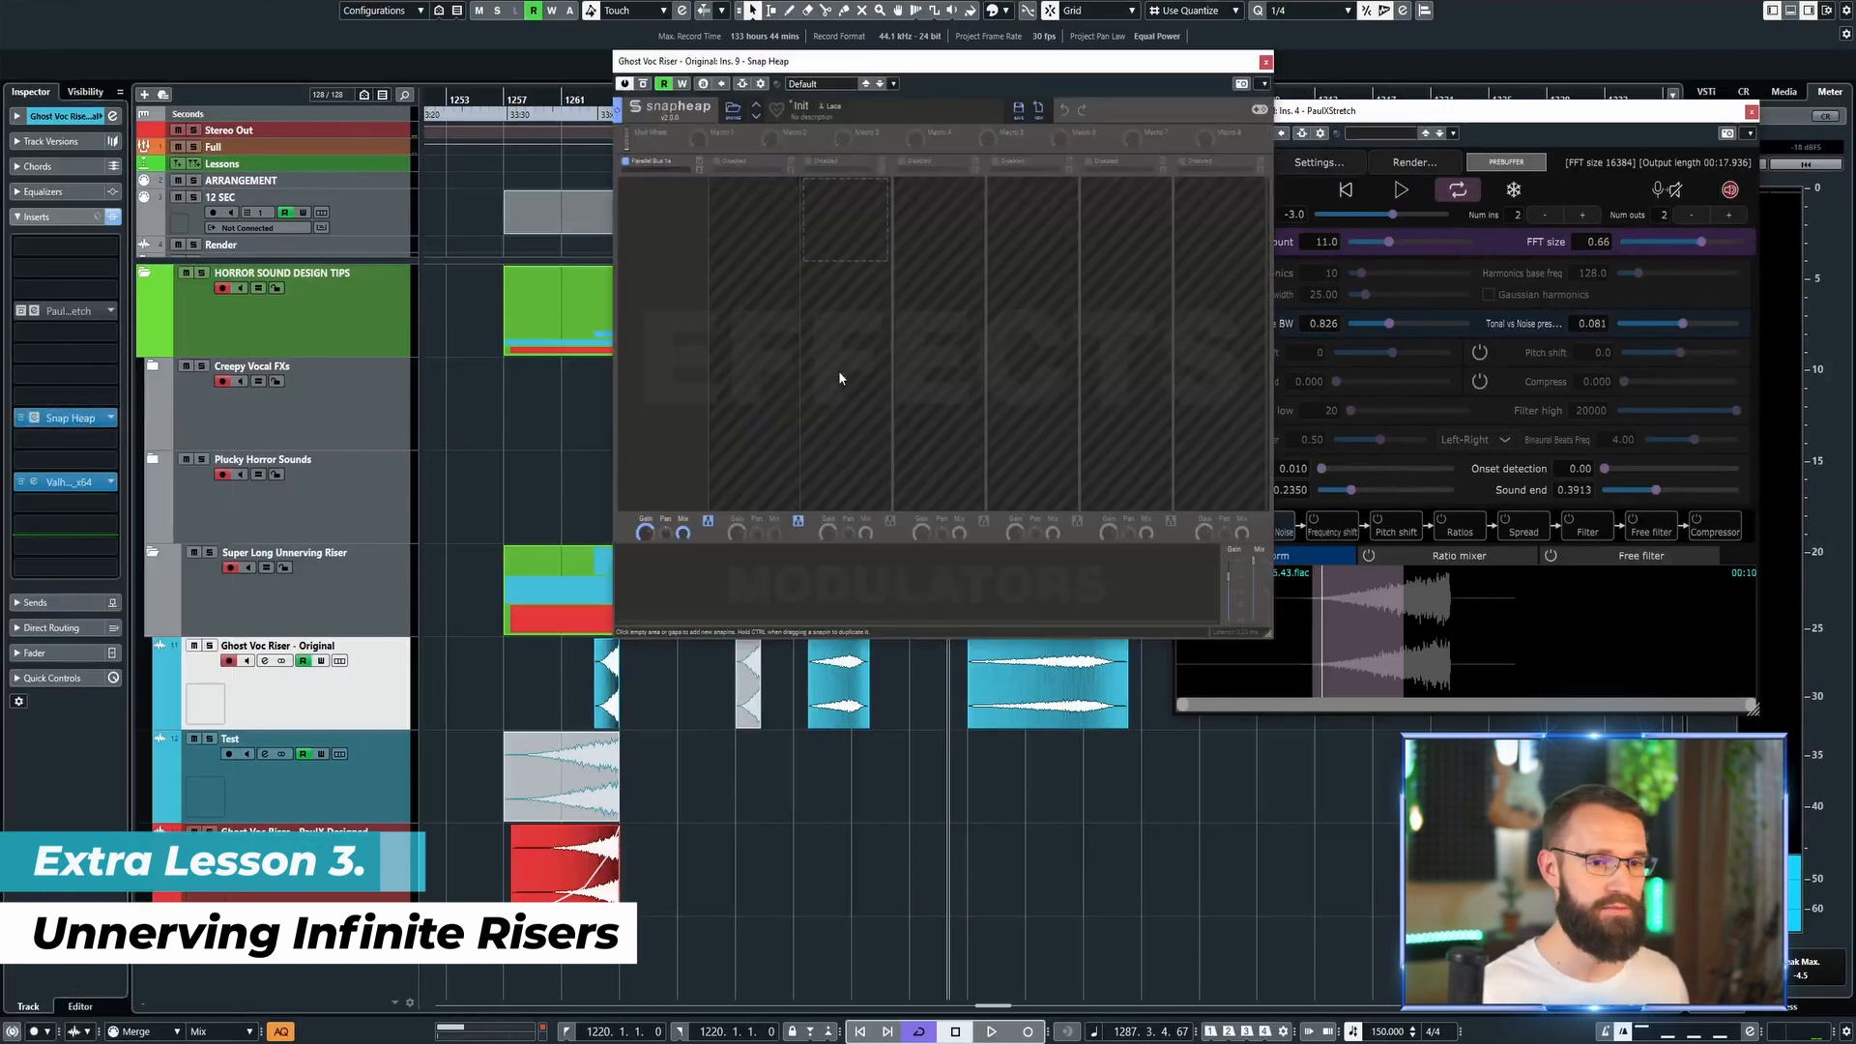
# Step: Add a Stereo effect to Snap Heap's first lane and modulate its Pan with a new LFO
pyautogui.click(667, 224)
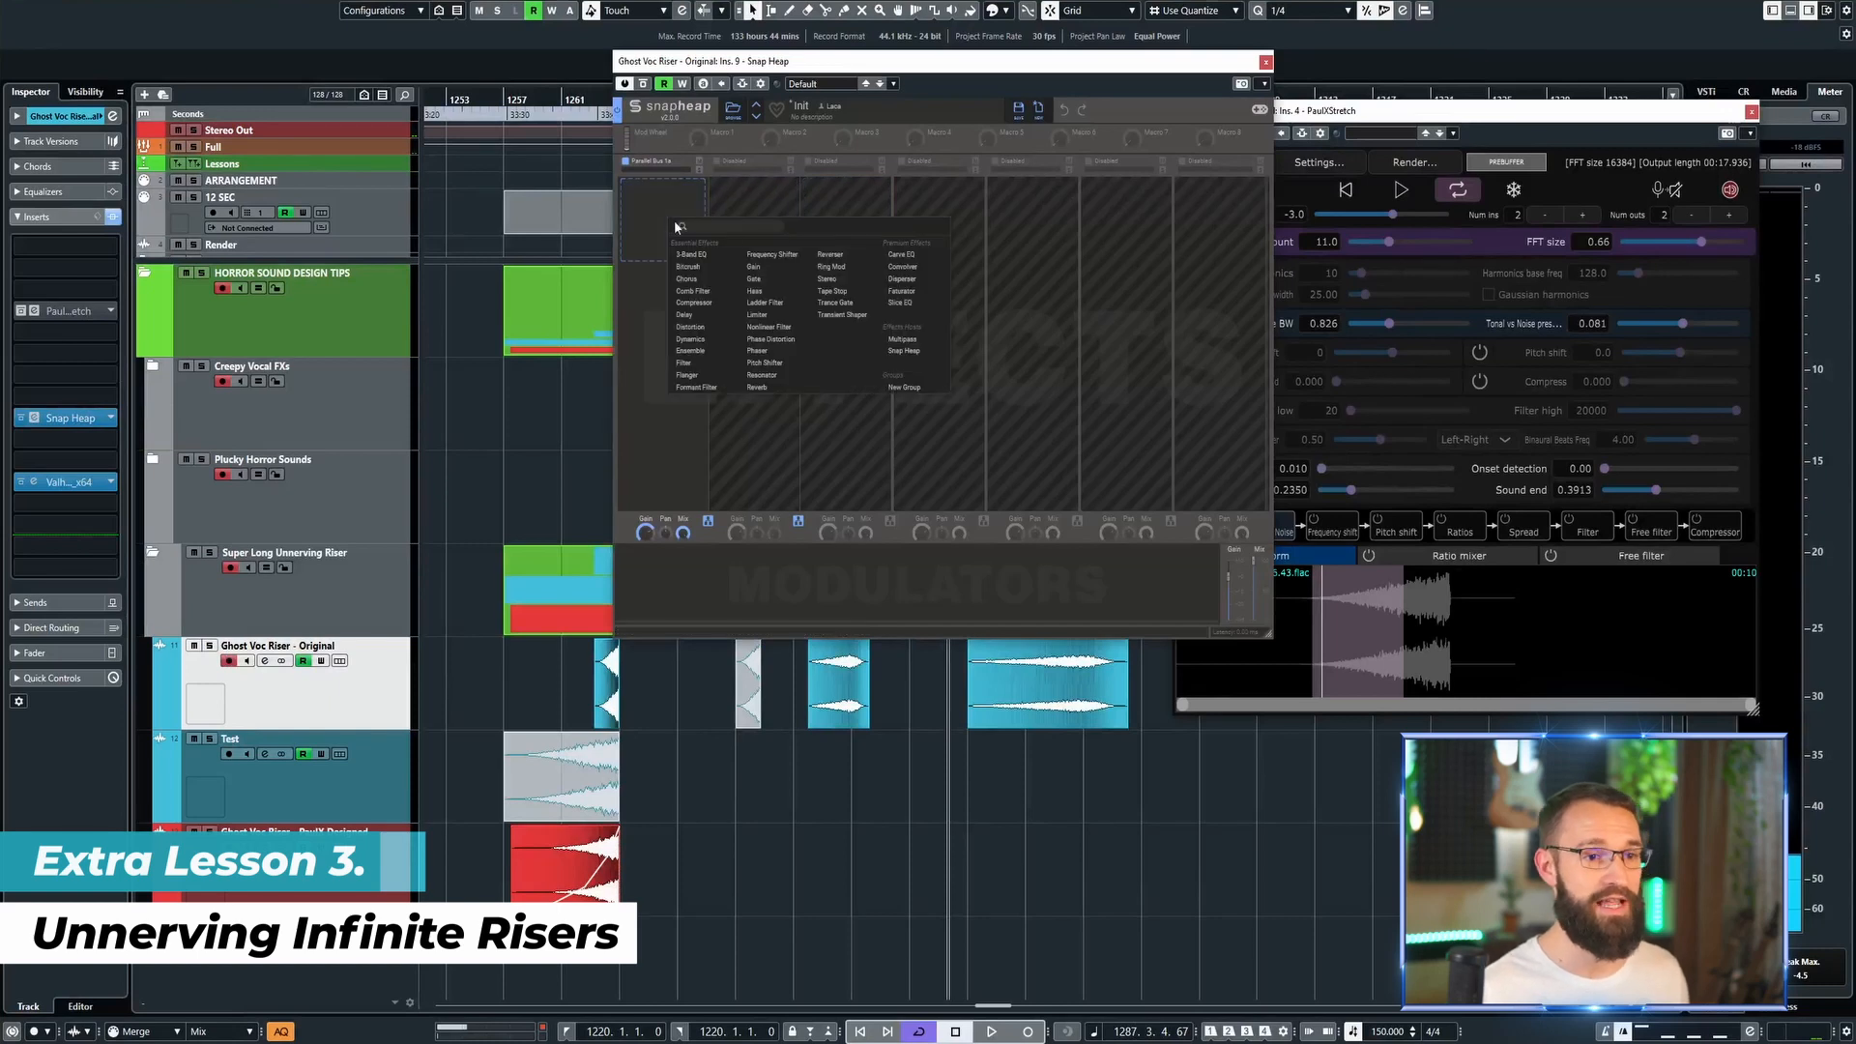
pyautogui.click(841, 280)
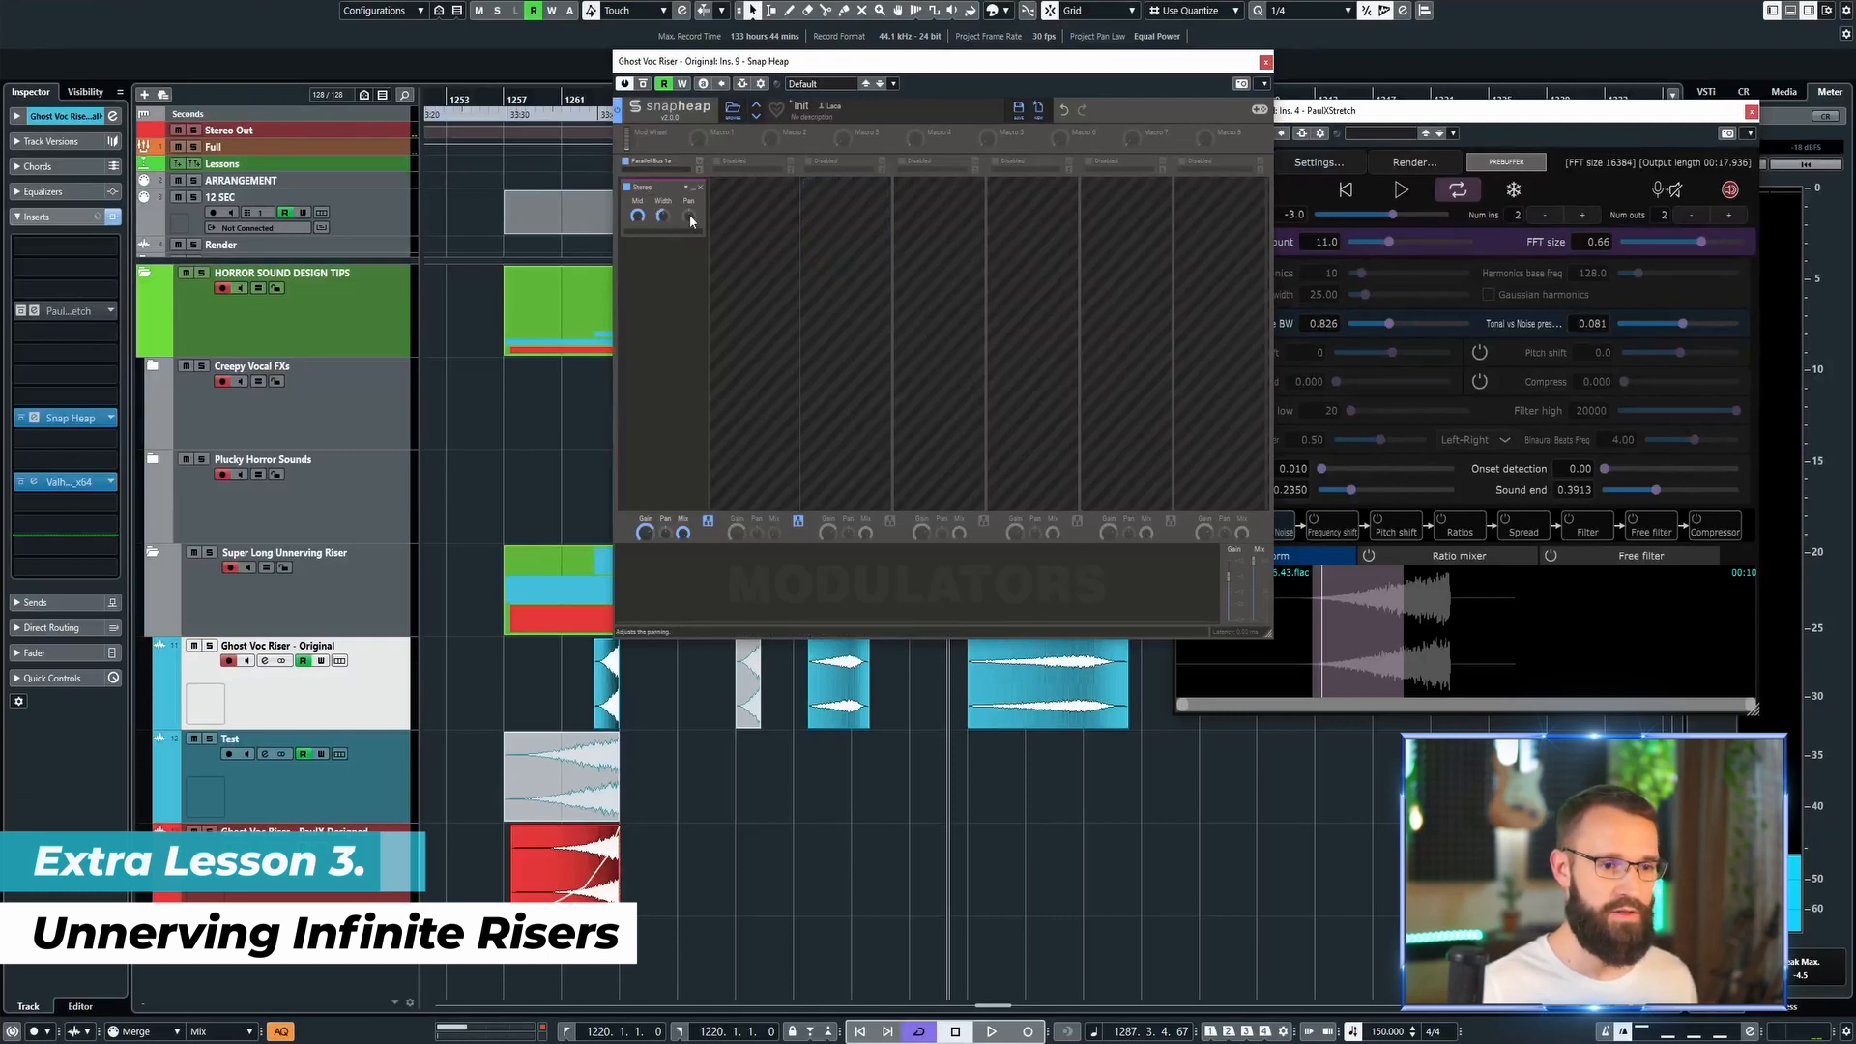
pyautogui.click(674, 572)
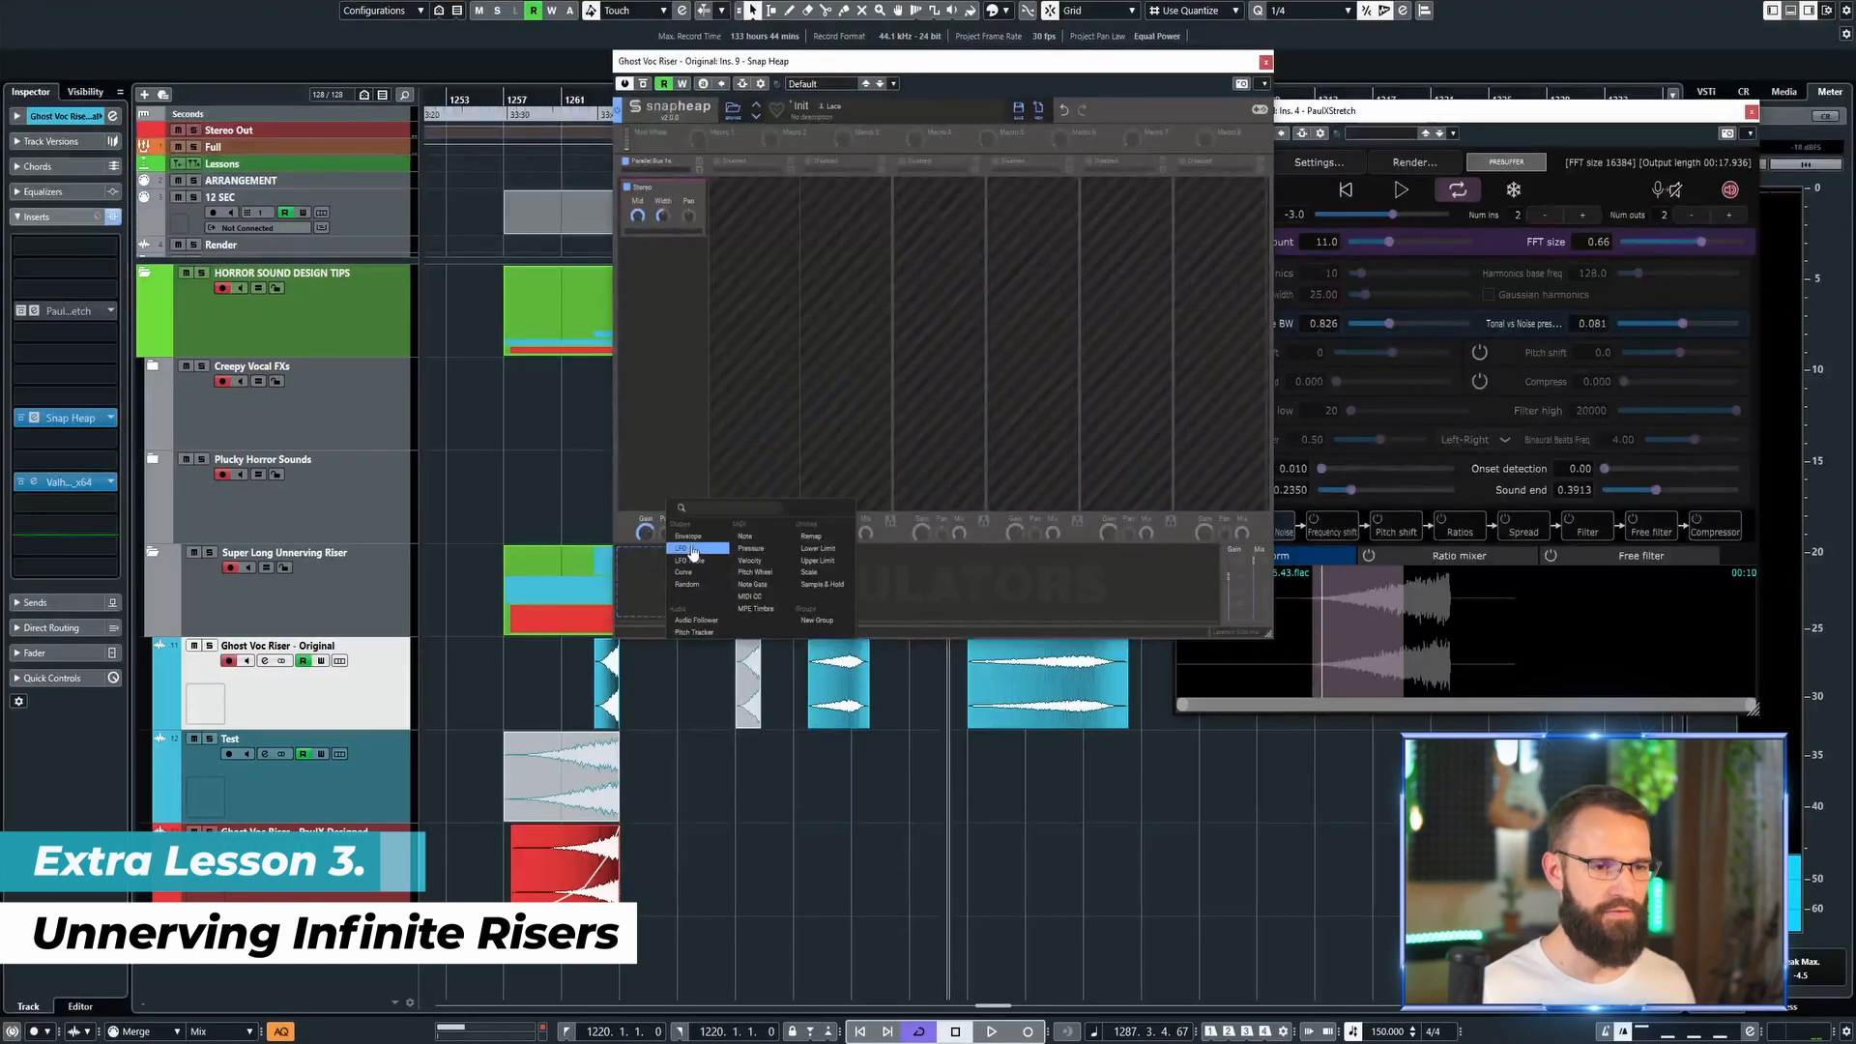
pyautogui.click(692, 553)
pyautogui.moveTo(812, 615); pyautogui.dragTo(692, 231)
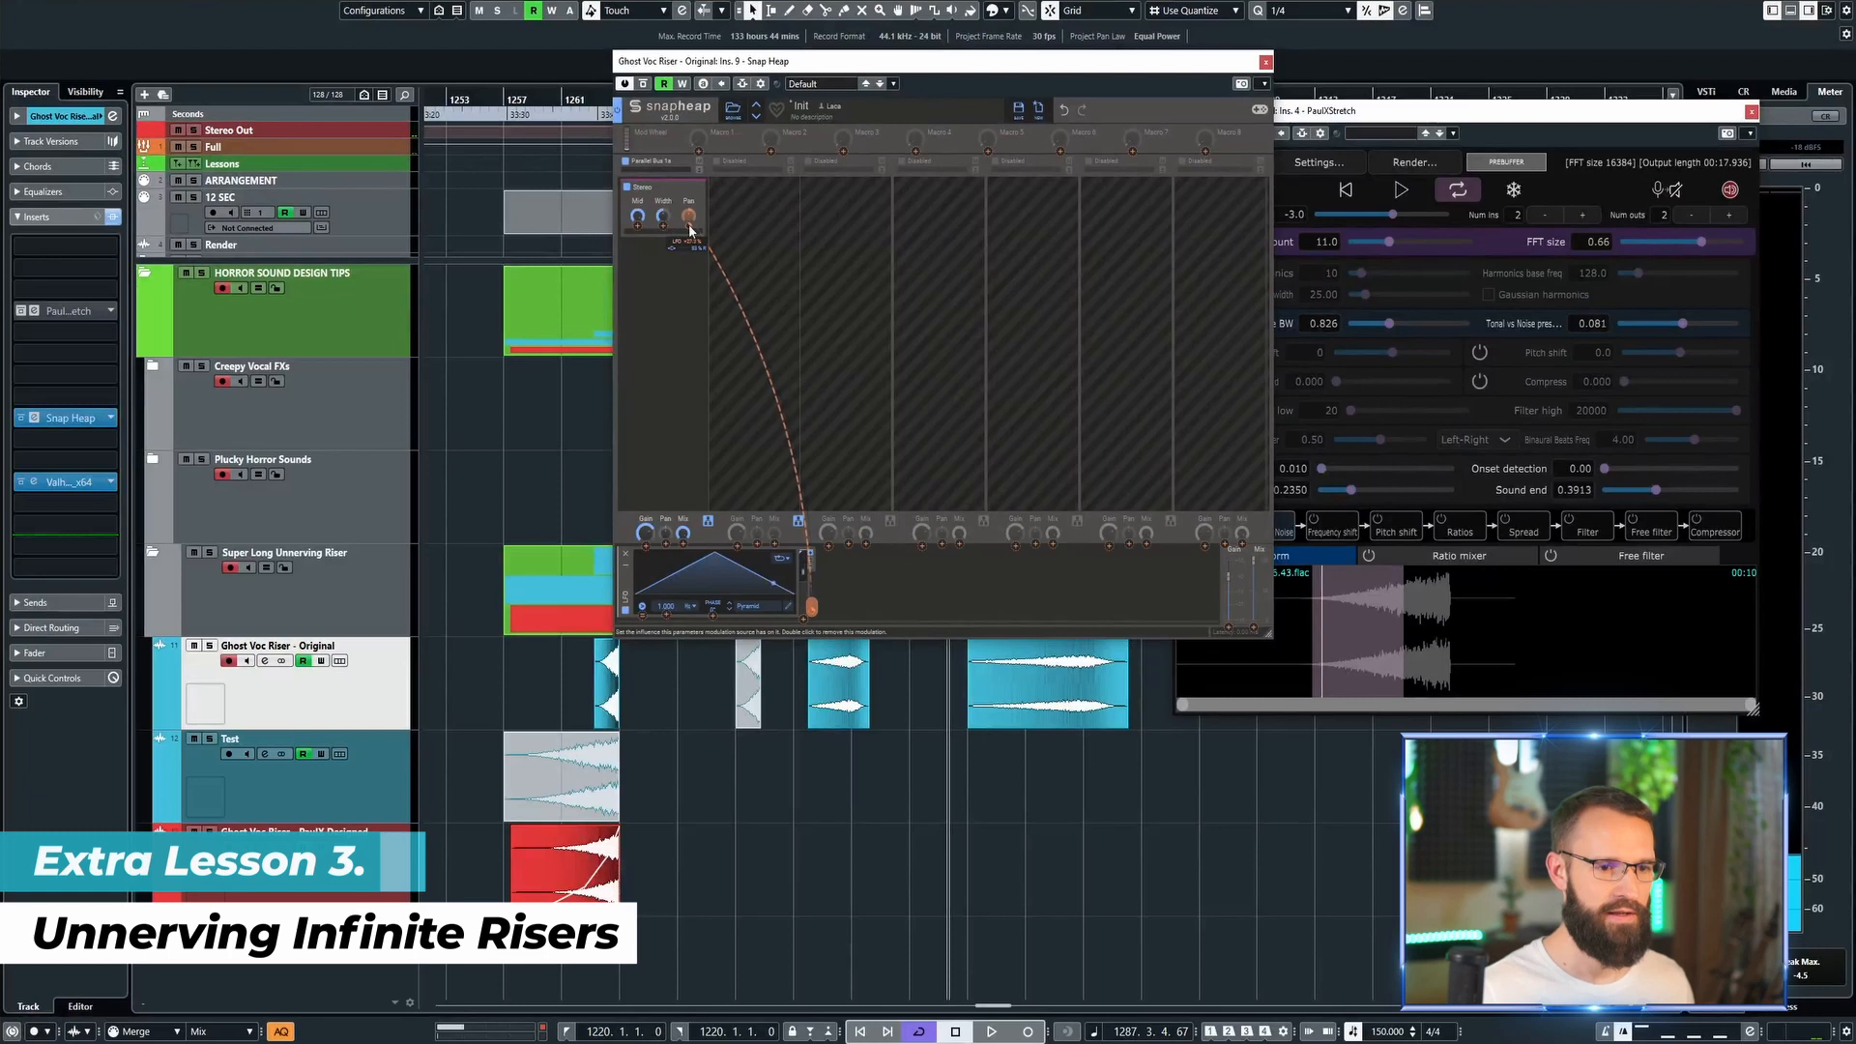
pyautogui.click(656, 184)
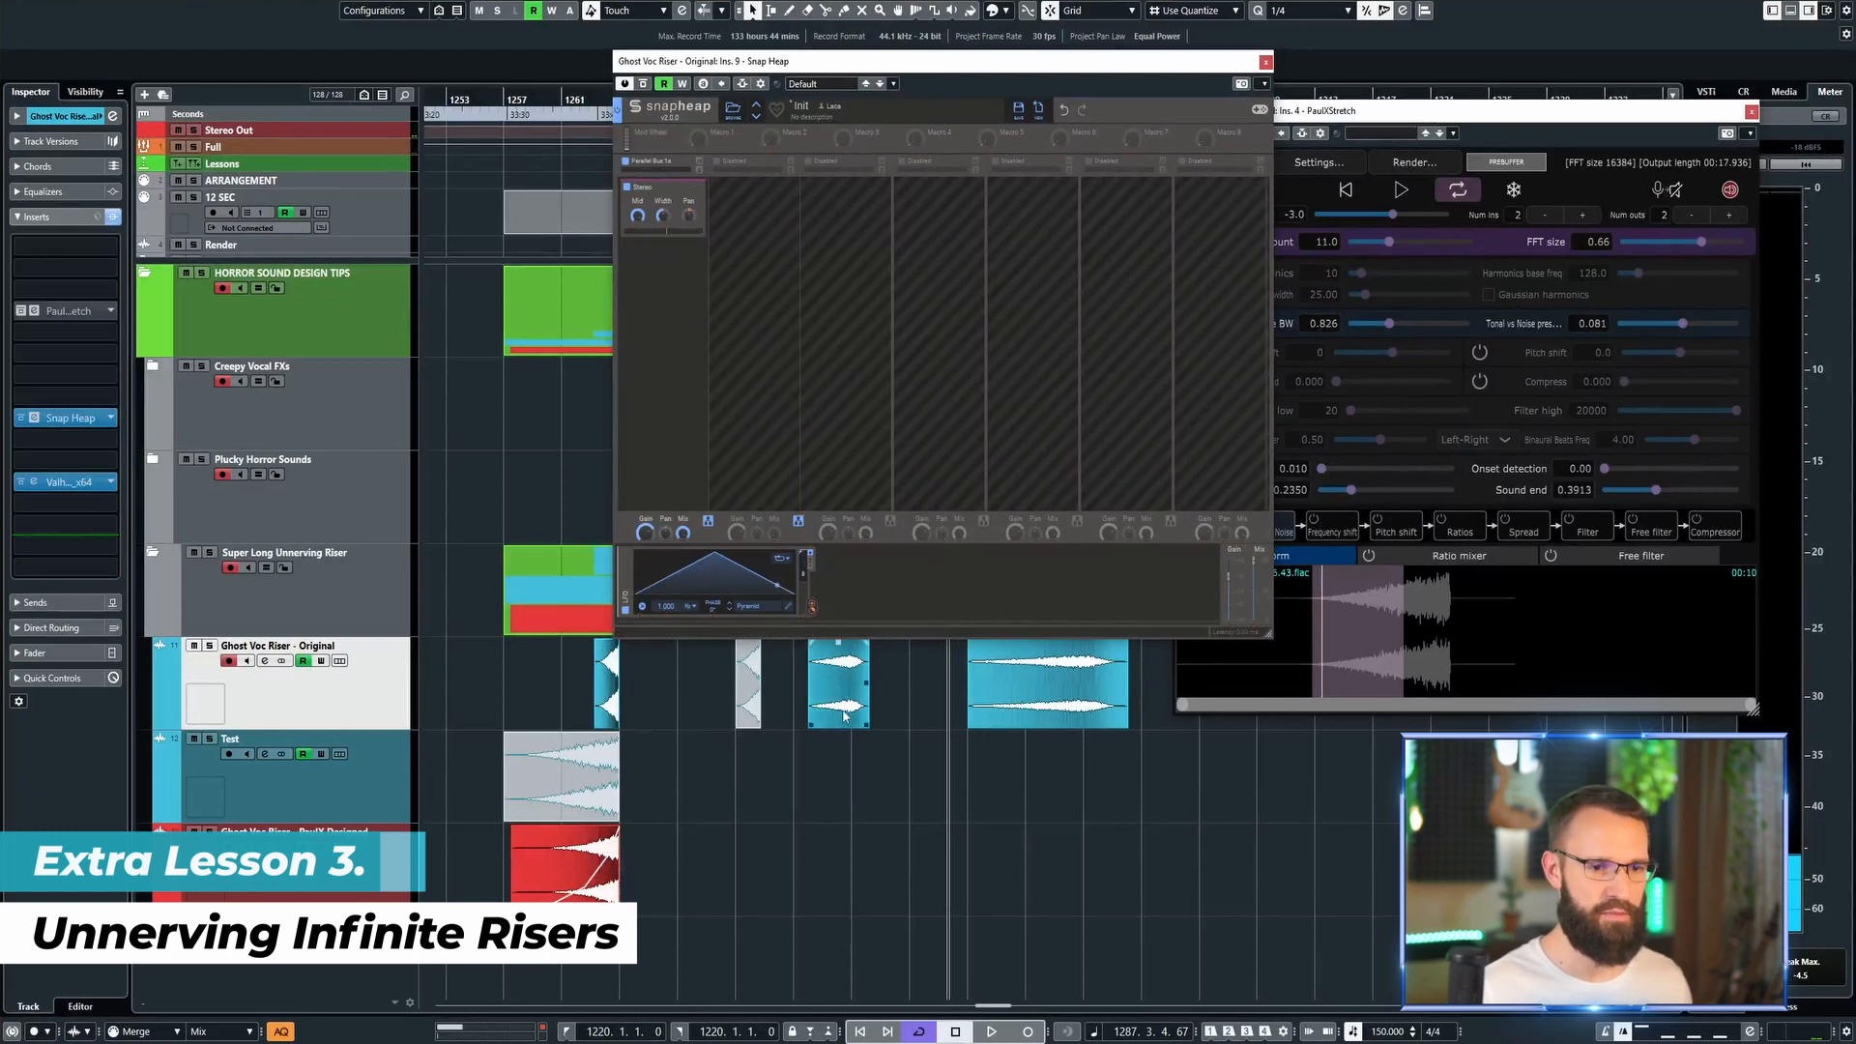
# Step: Audition the long rendered riser from about bar 1292 with the panning and reverb effects active
pyautogui.click(1016, 755)
pyautogui.press('space')
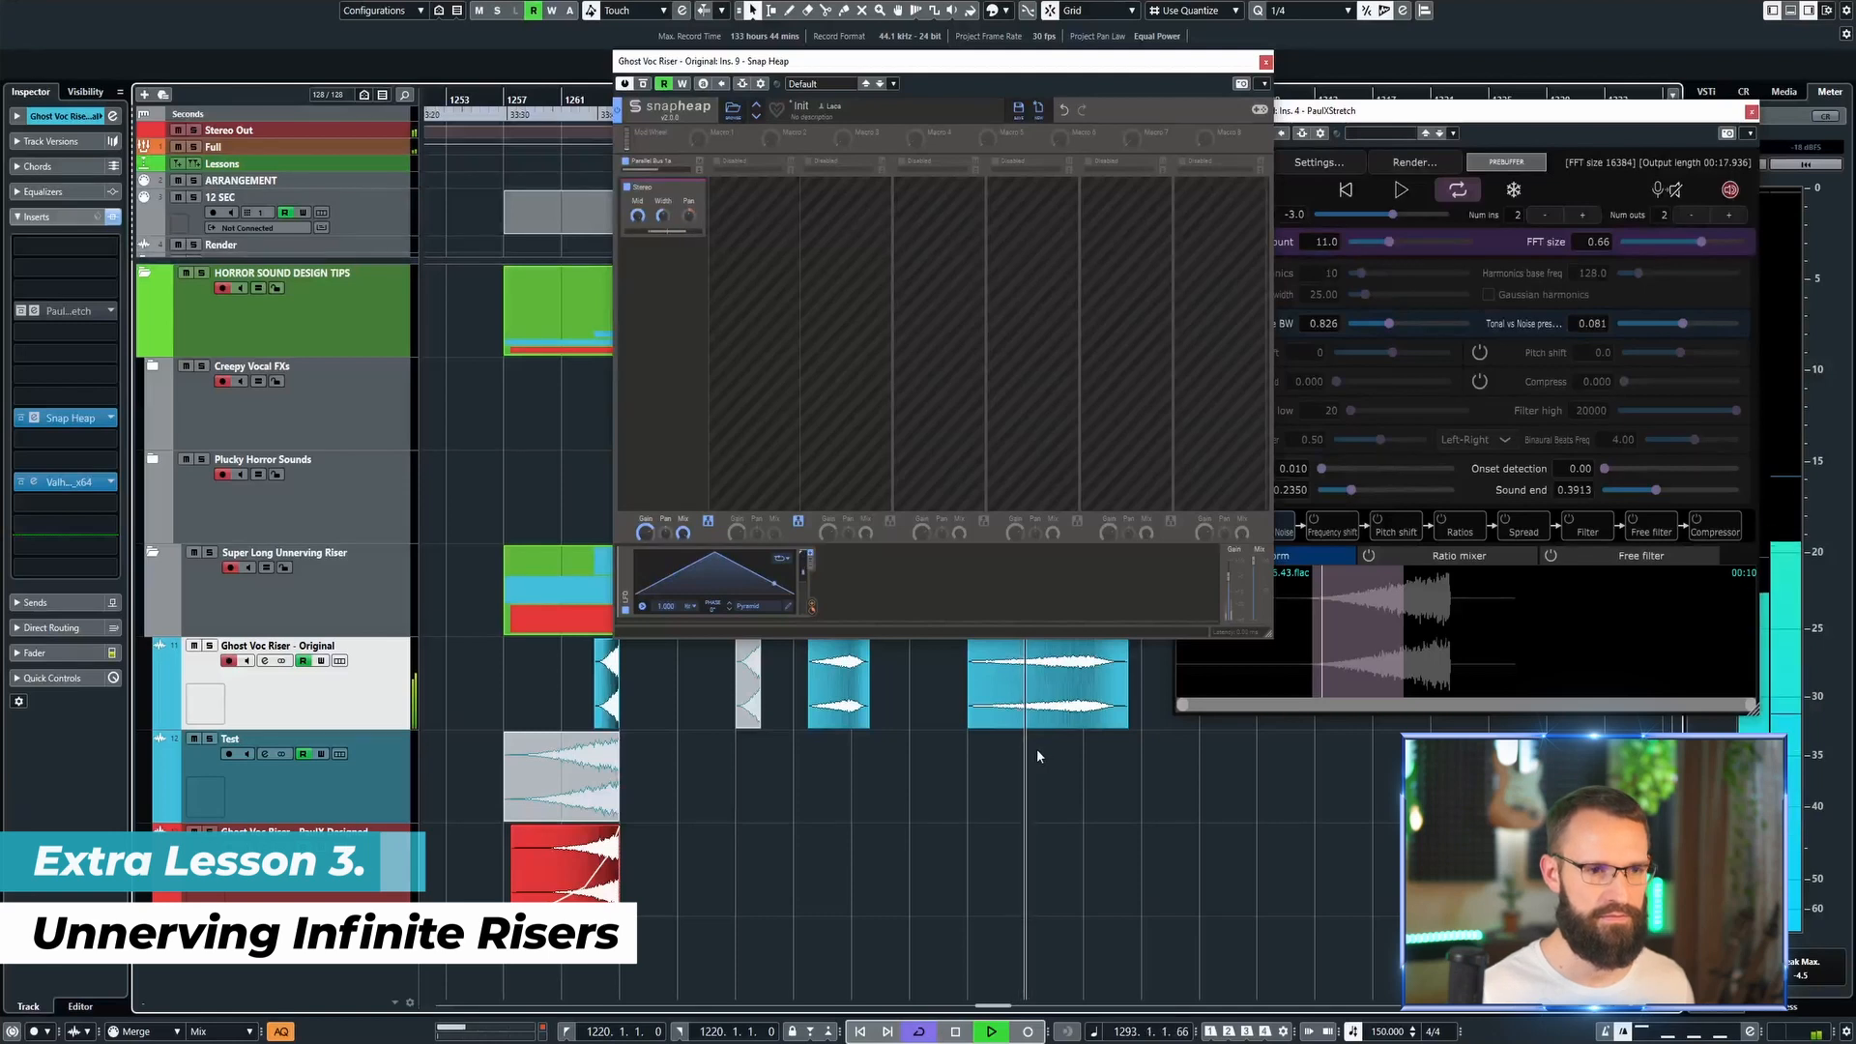
pyautogui.press('space')
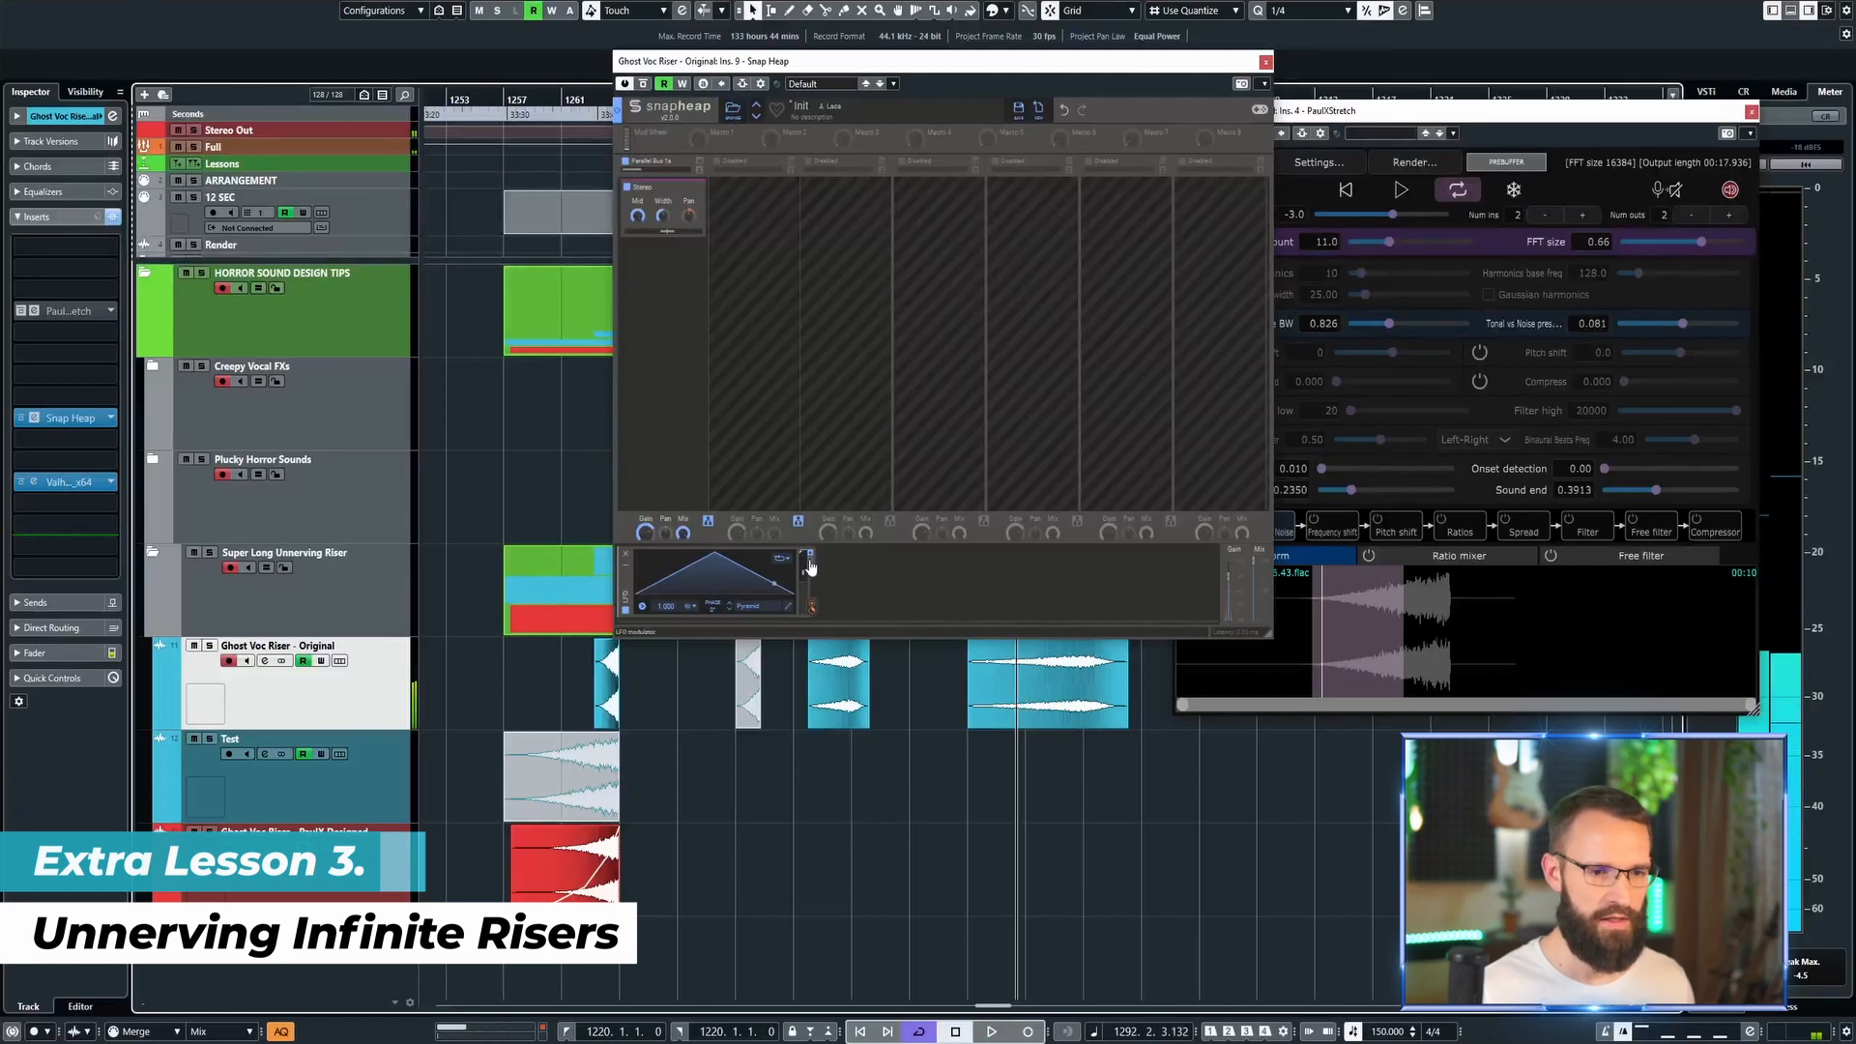
# Step: Replay the long rendered riser a few bars in to check how the LFO-driven panning moves
pyautogui.click(978, 715)
pyautogui.click(1006, 751)
pyautogui.press('space')
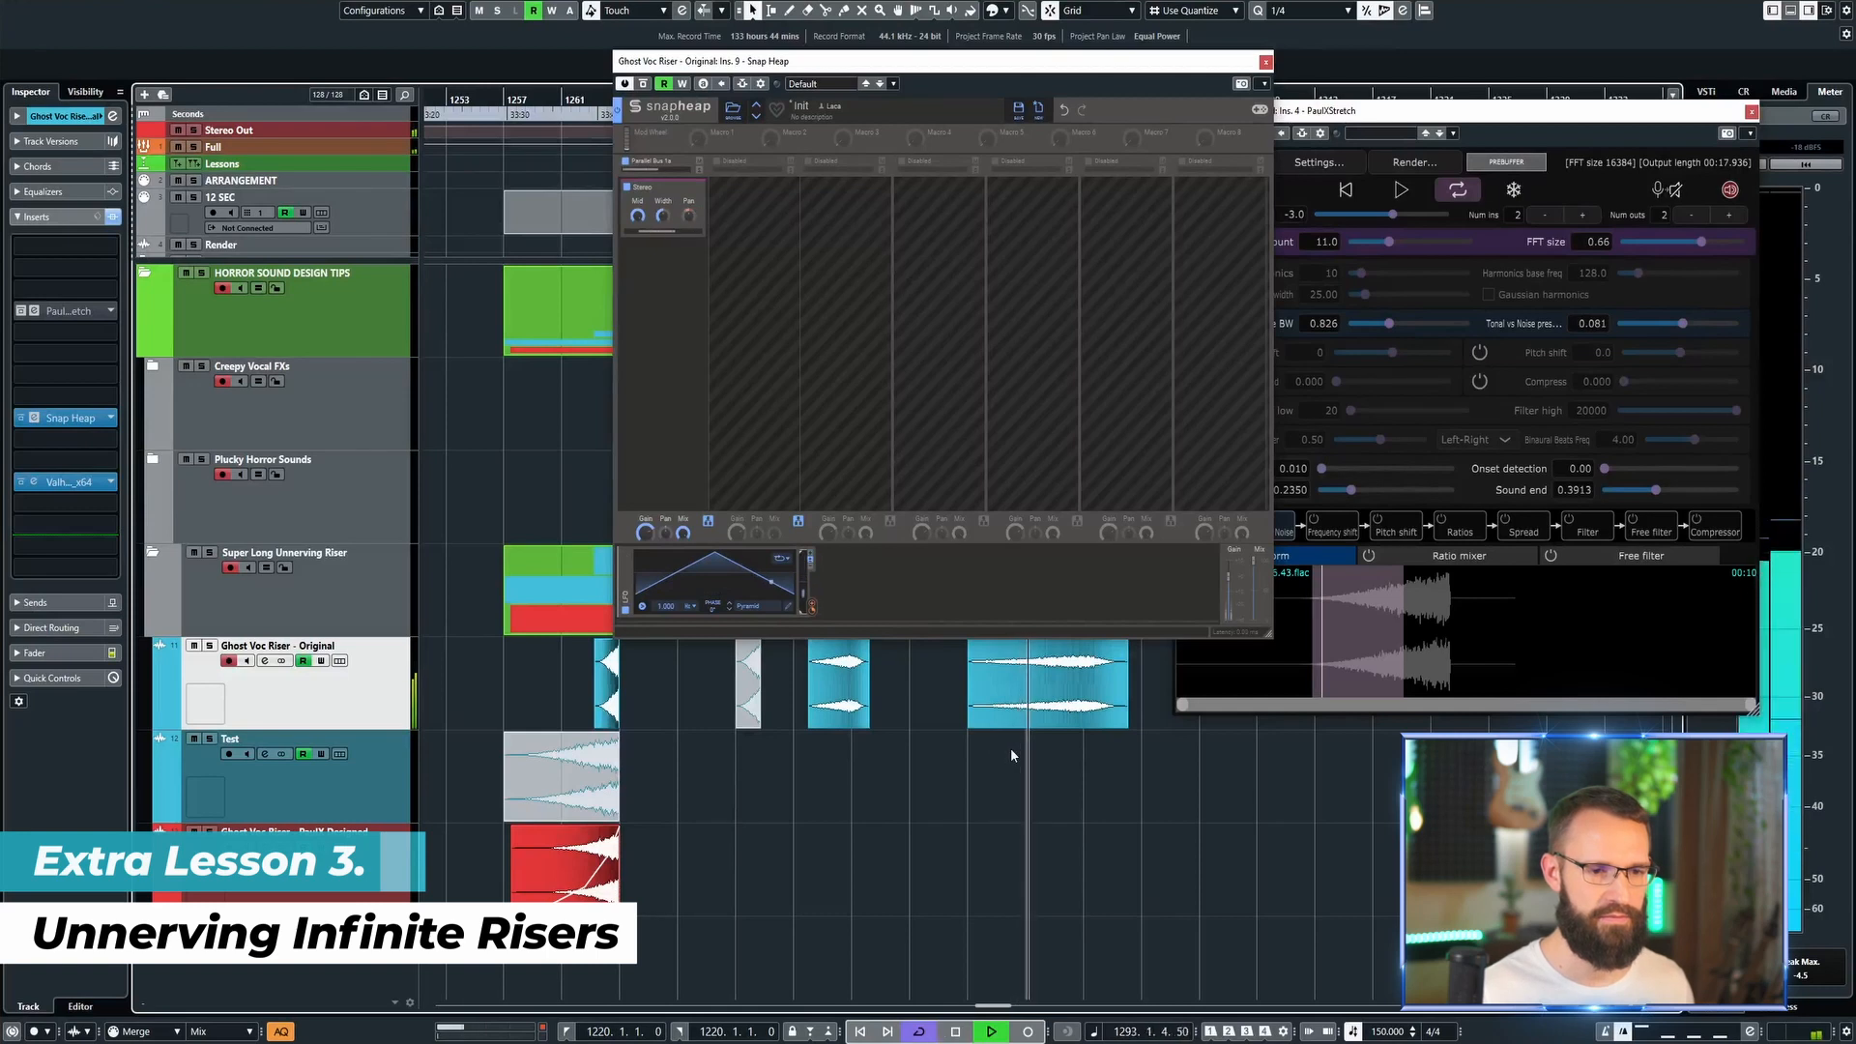
pyautogui.press('space')
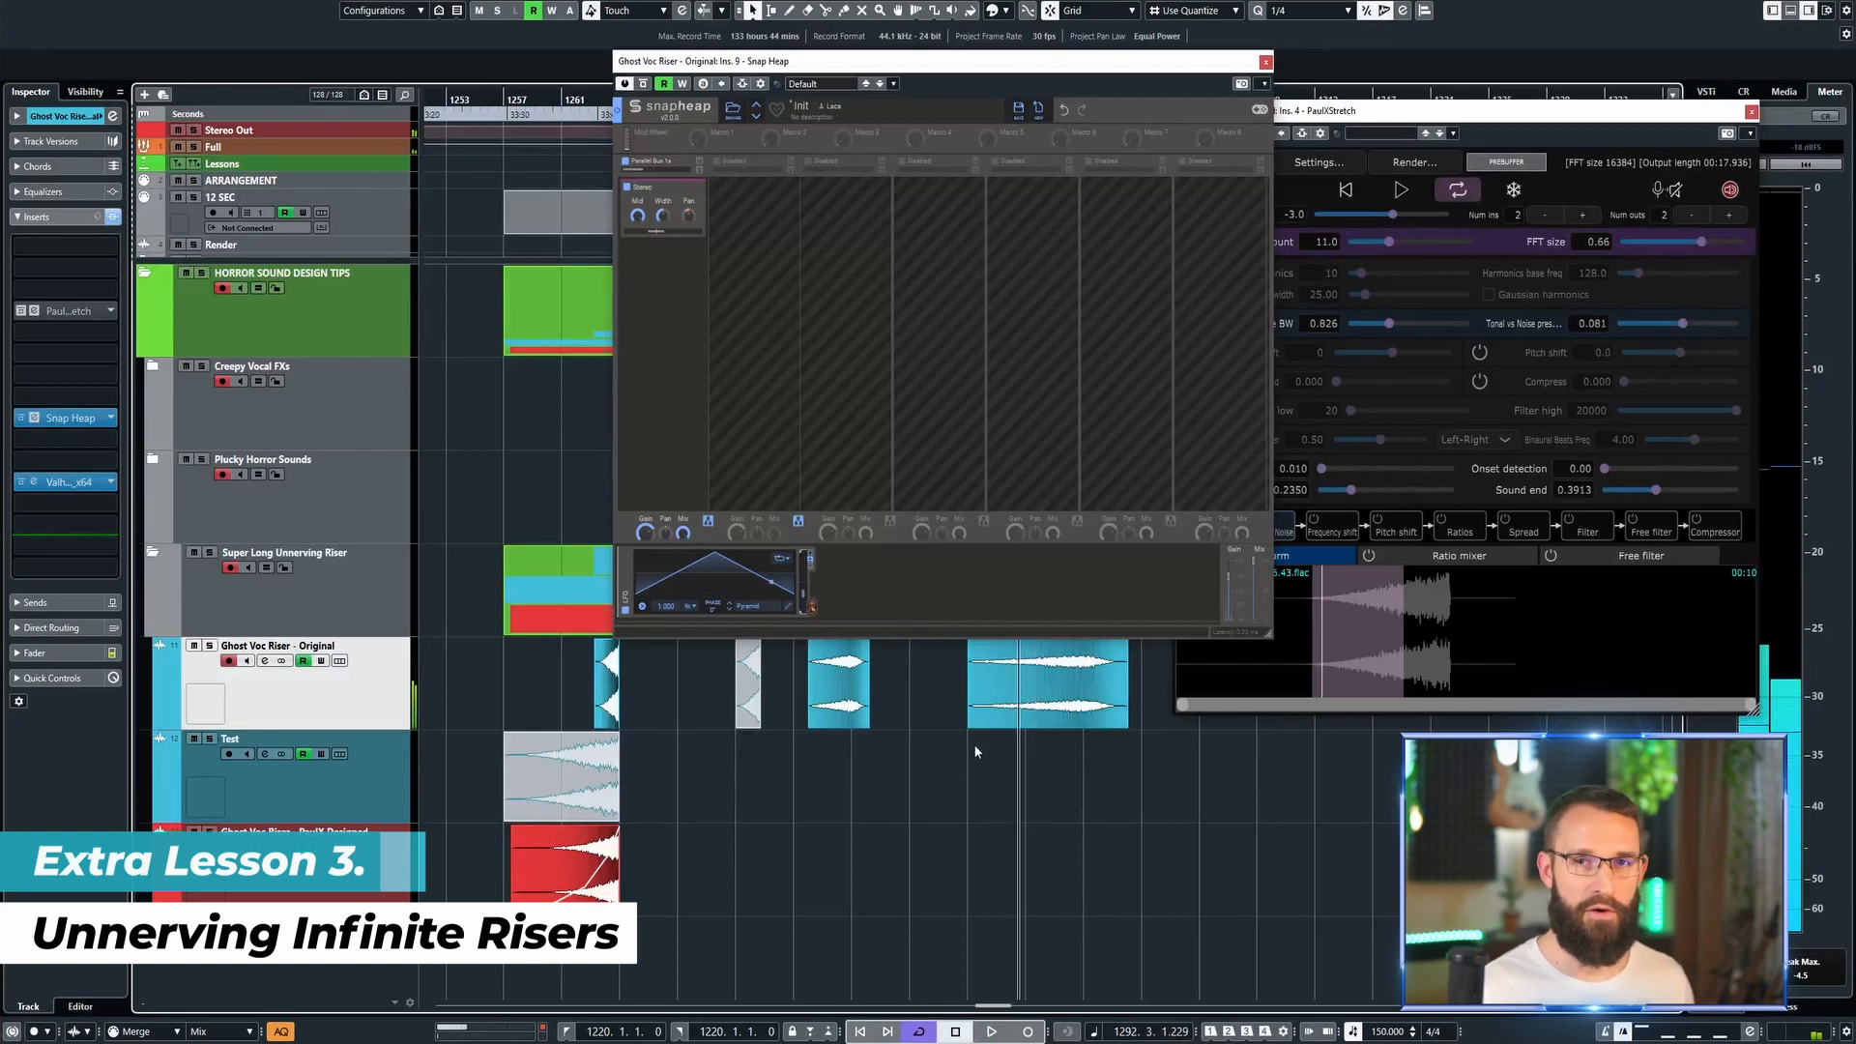
pyautogui.click(988, 725)
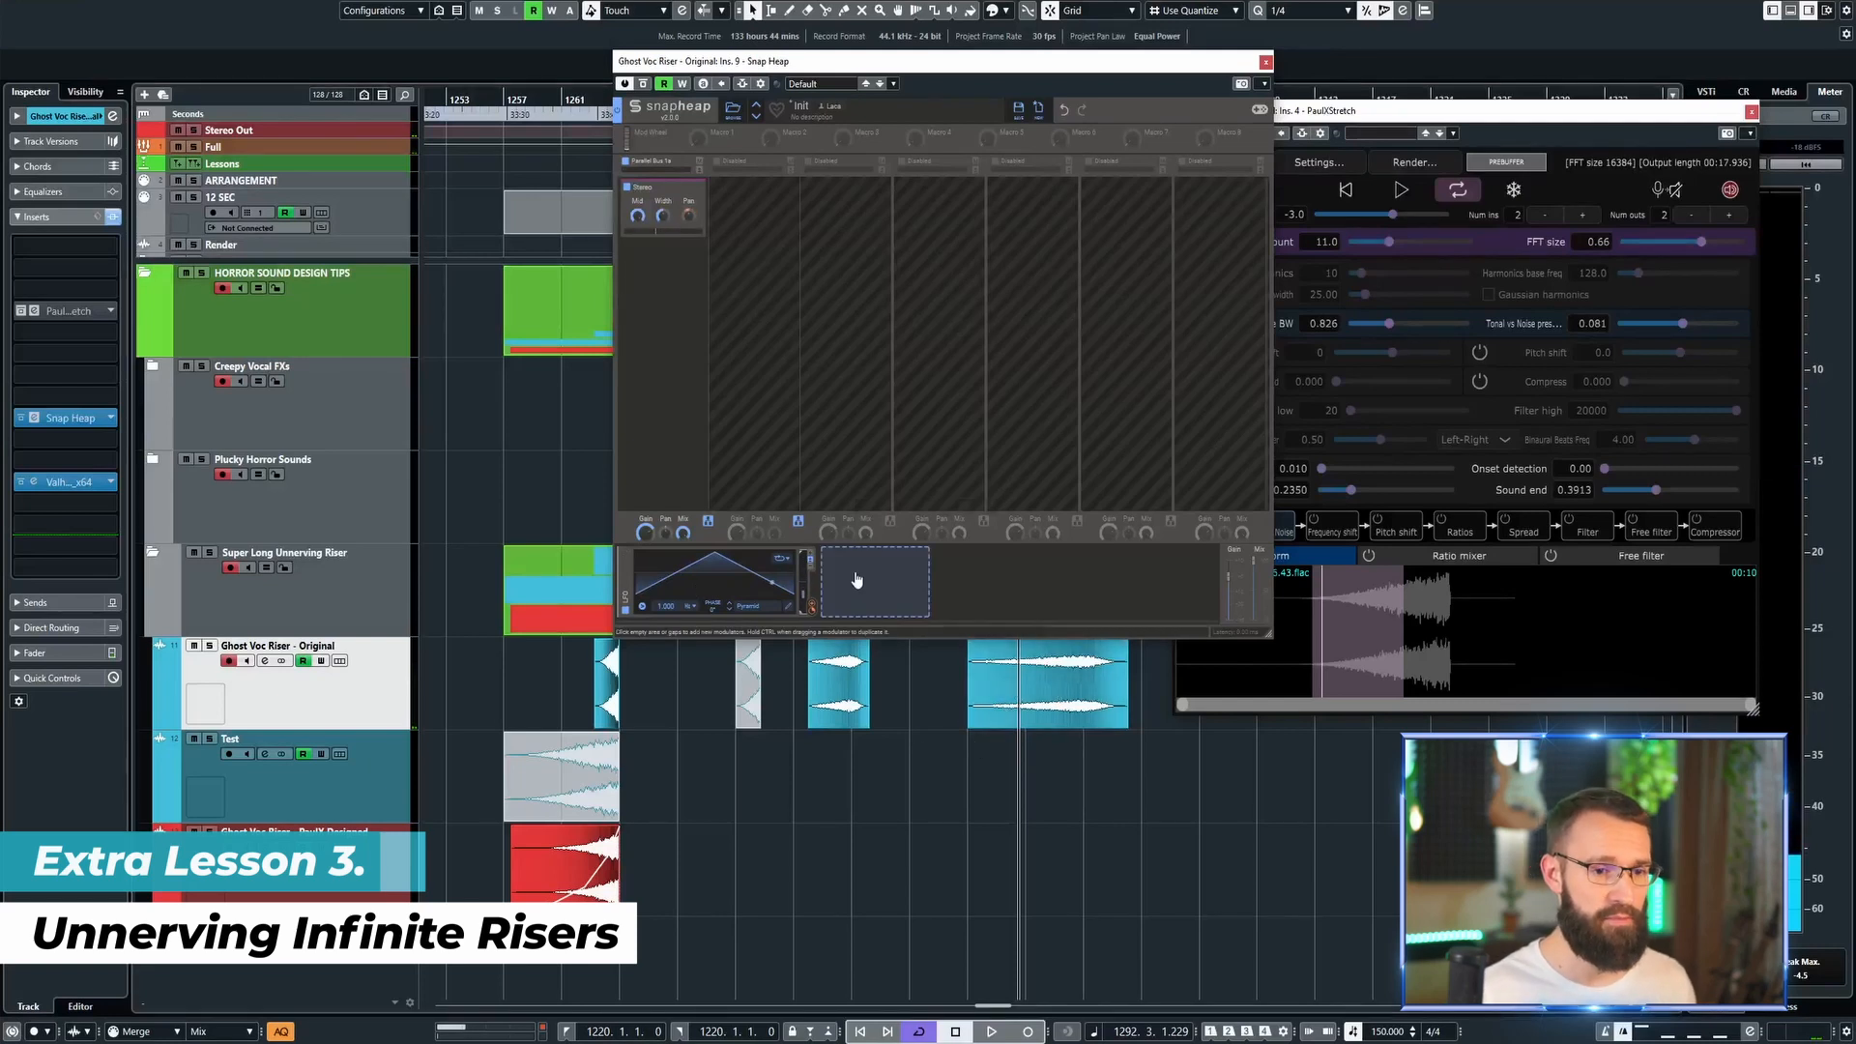
# Step: Add a second LFO to Snap Heap and place it ahead of the LFO that modulates the Pan
pyautogui.click(843, 580)
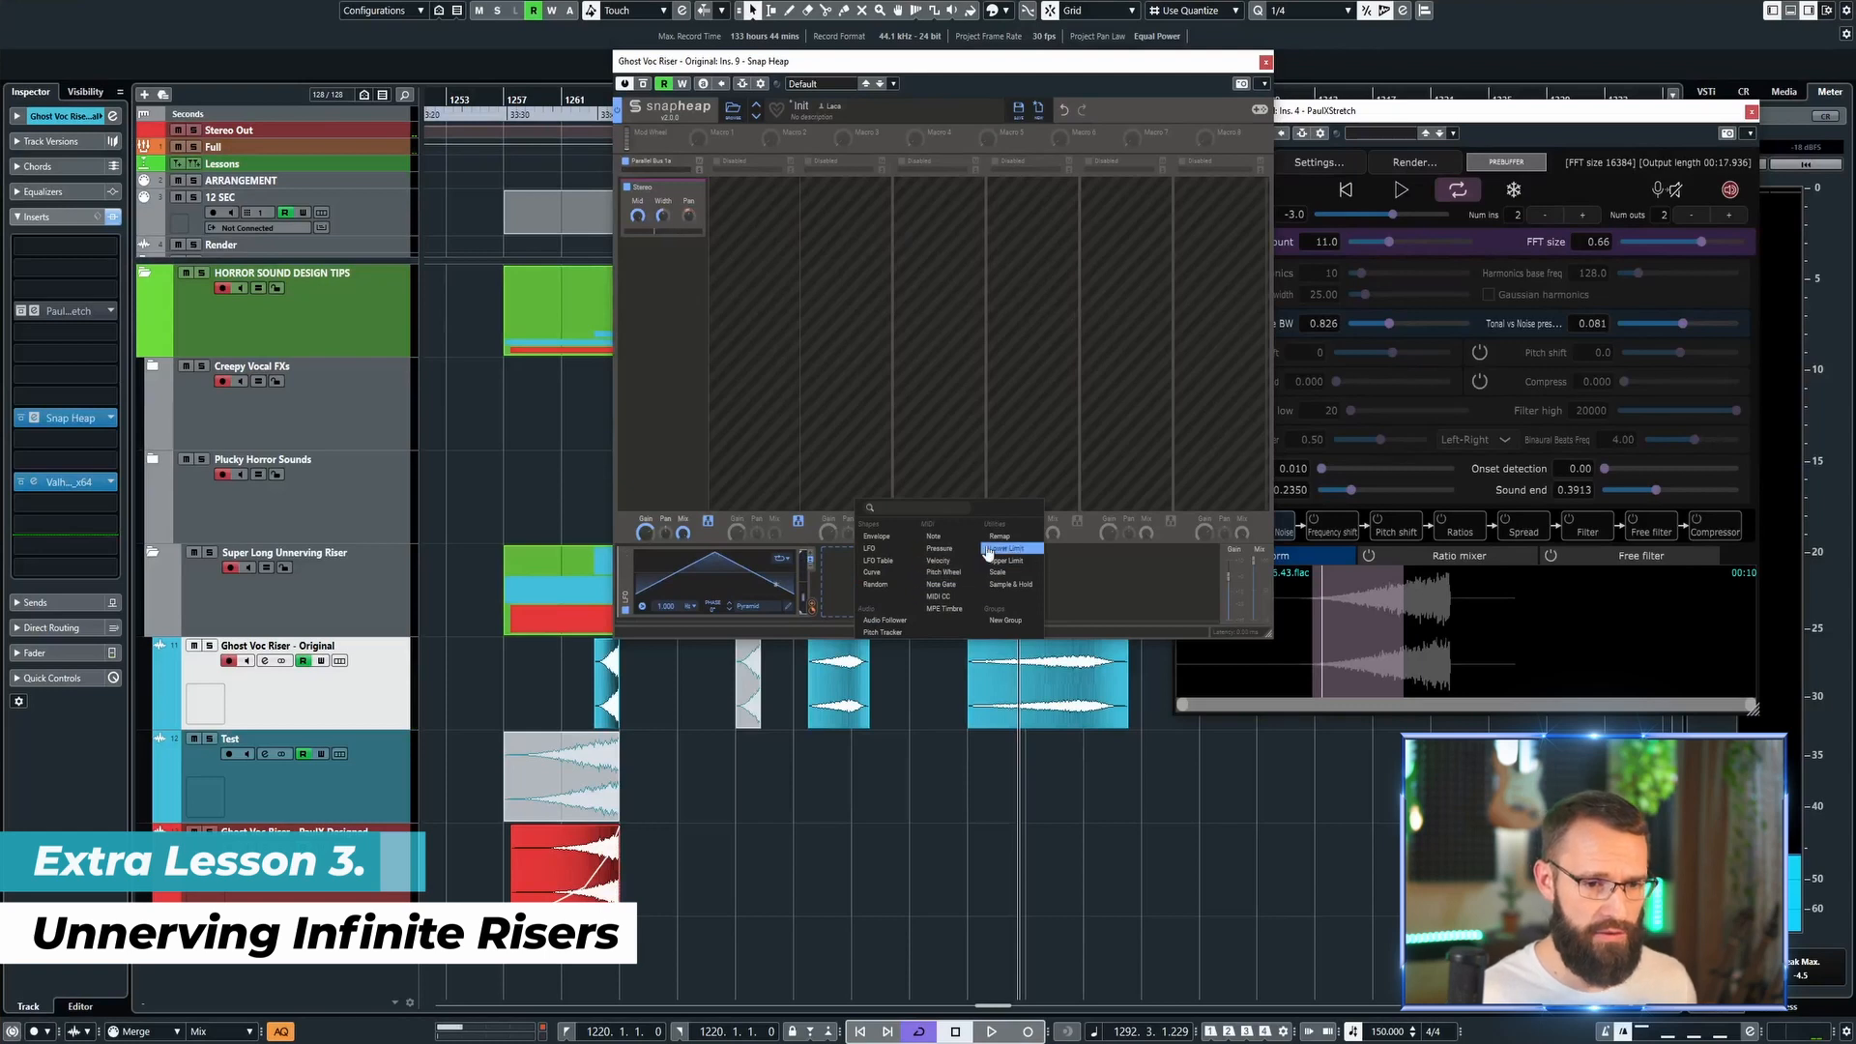
pyautogui.click(891, 539)
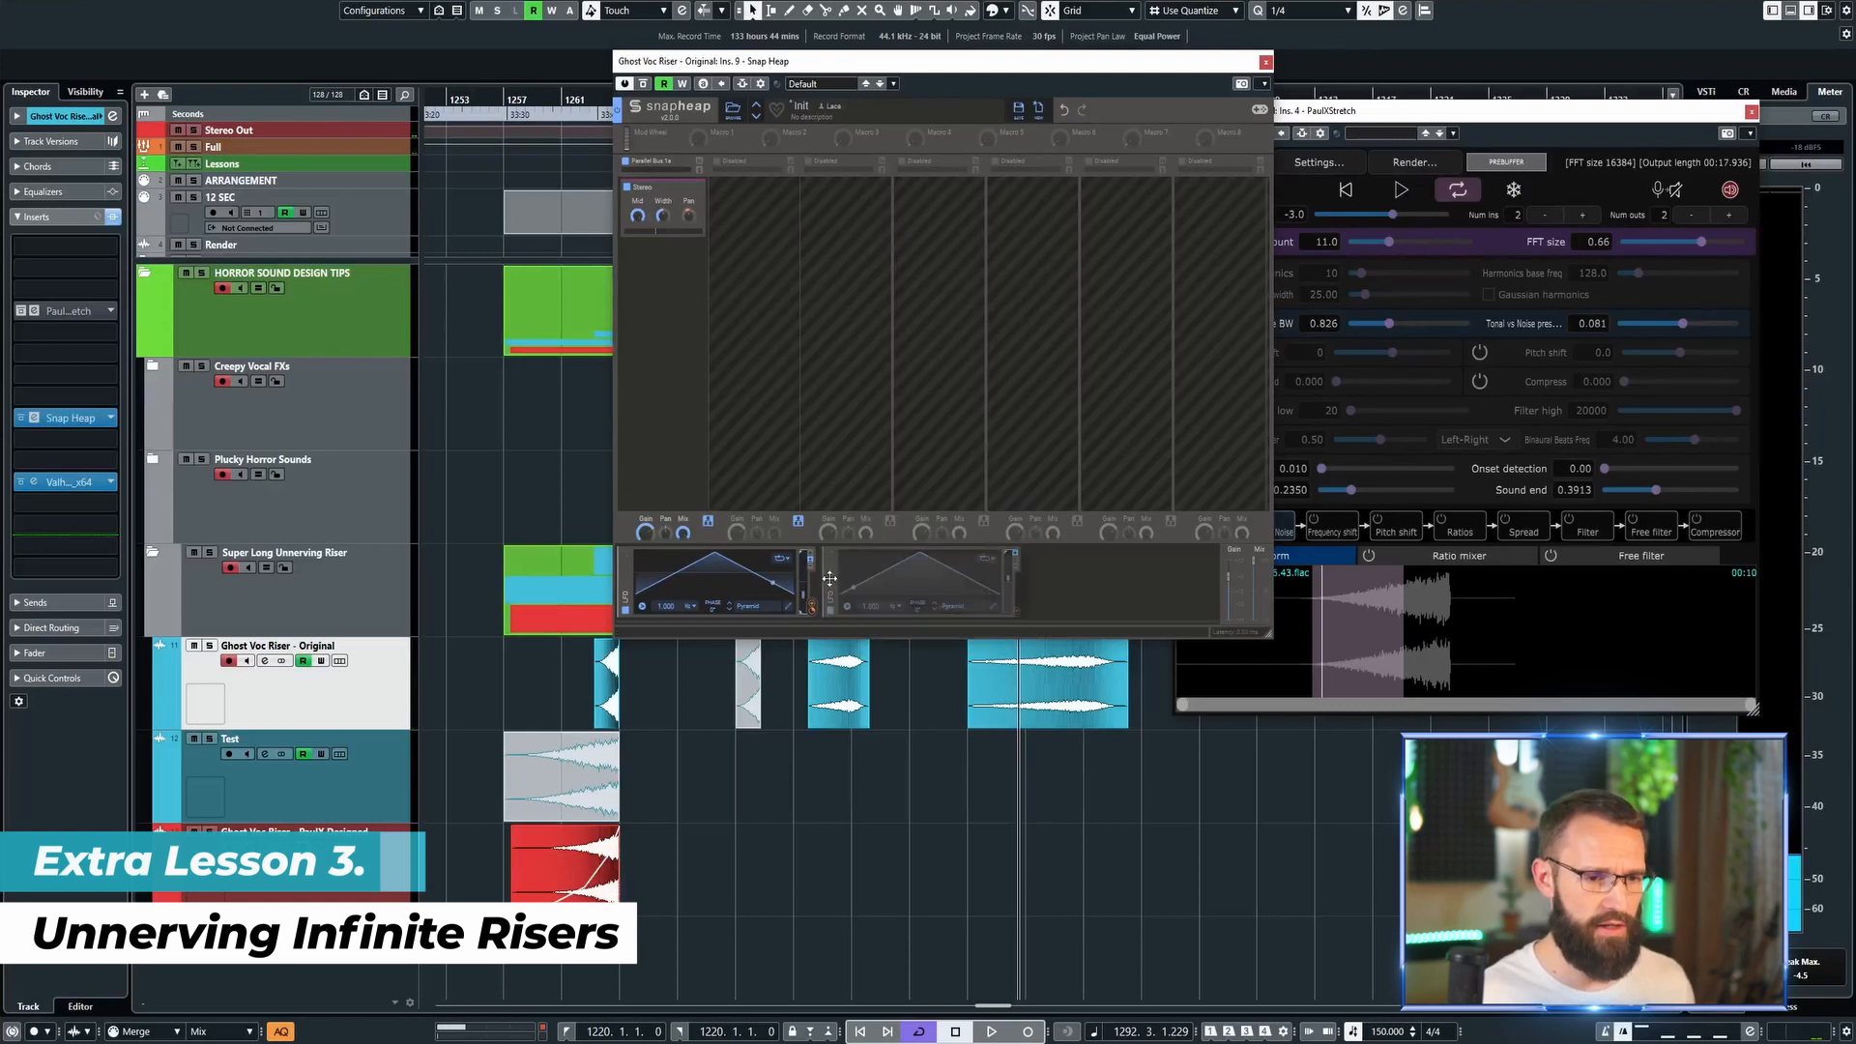
pyautogui.moveTo(637, 575); pyautogui.dragTo(638, 579)
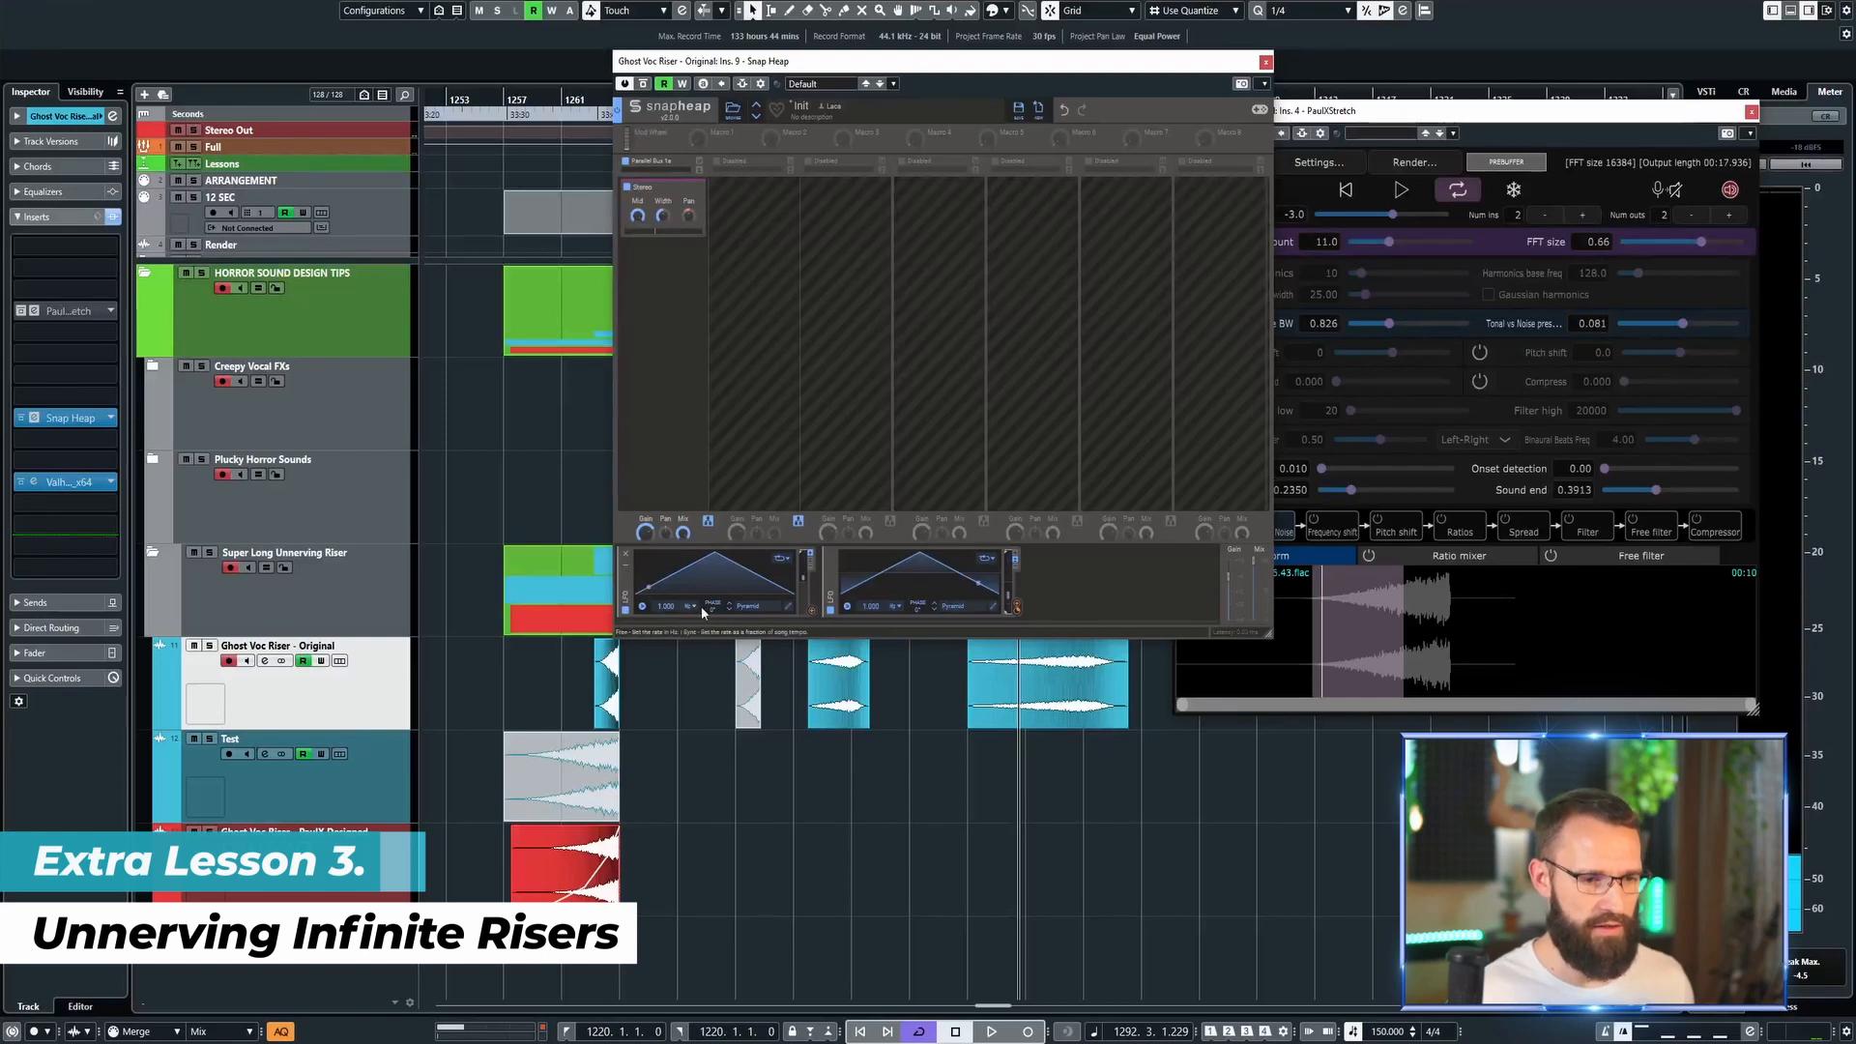
pyautogui.moveTo(814, 615); pyautogui.dragTo(814, 616)
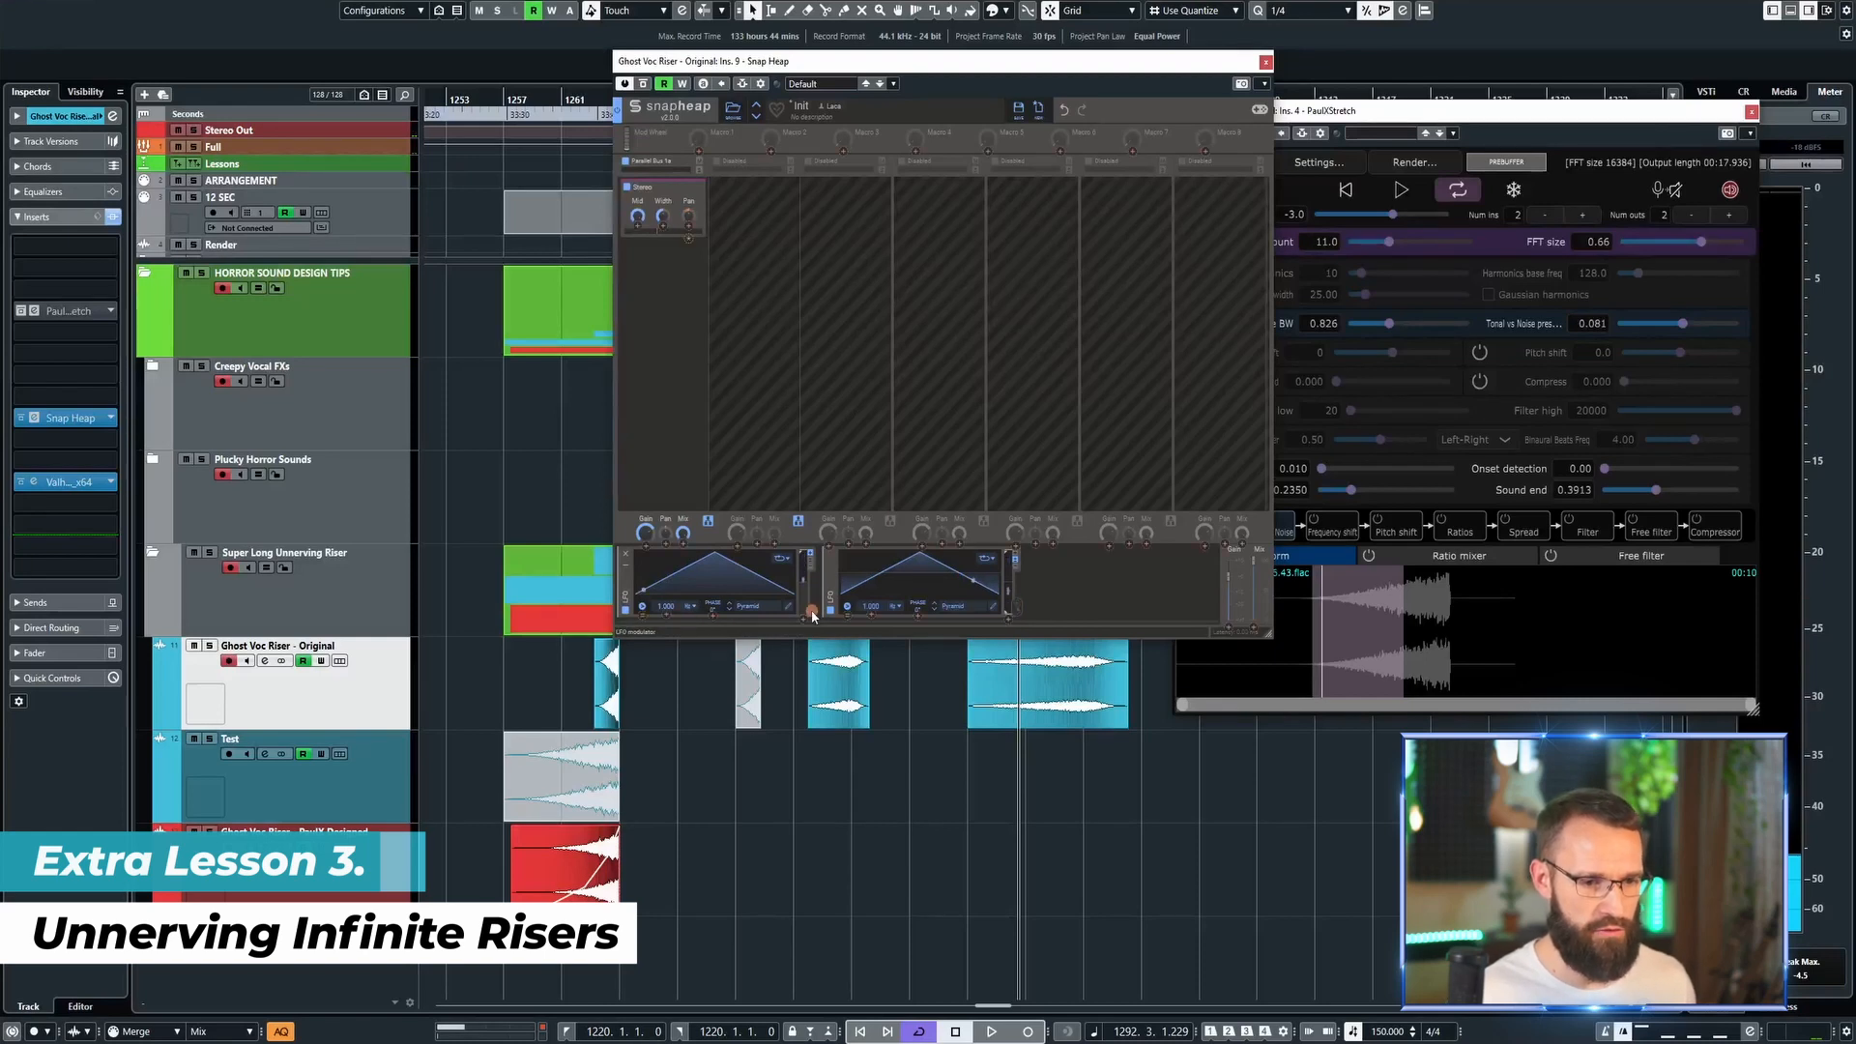
# Step: Switch the newly added LFO to a very long tempo-synced rate and set its shape to Ramp Up
pyautogui.click(698, 612)
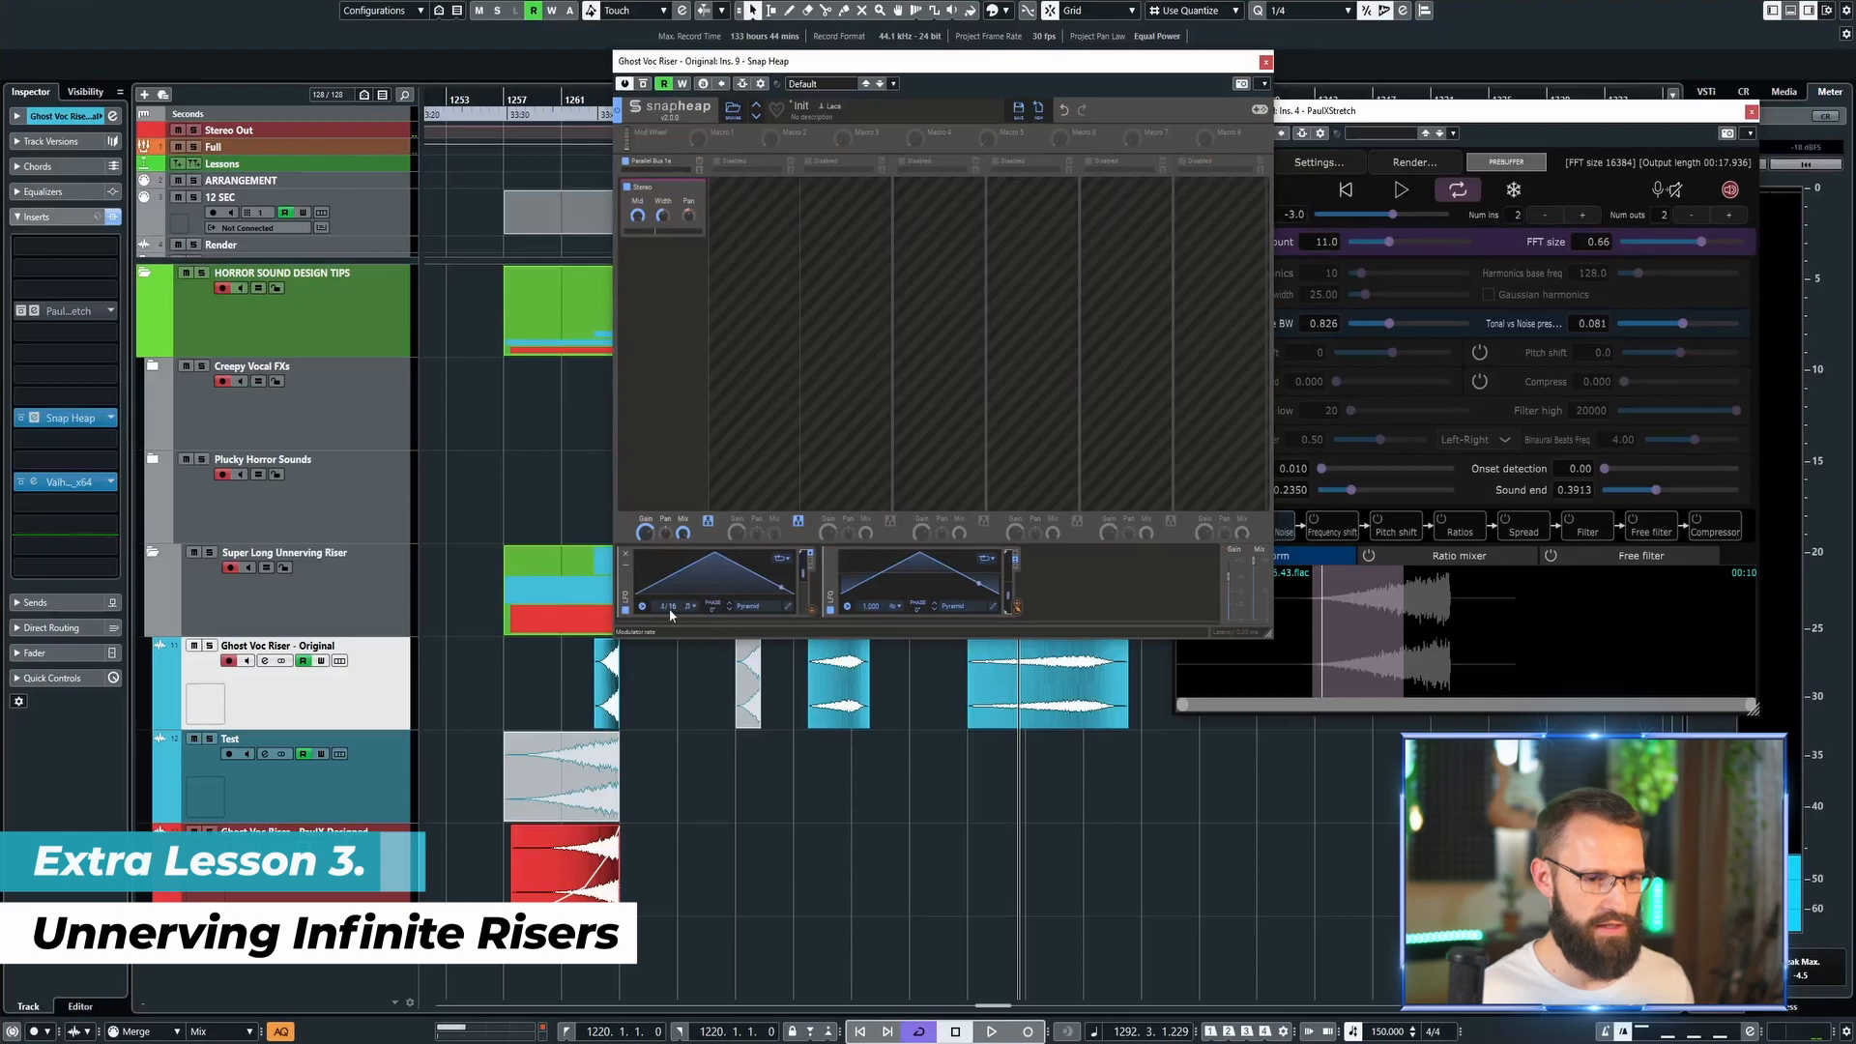
pyautogui.moveTo(668, 605); pyautogui.dragTo(668, 596)
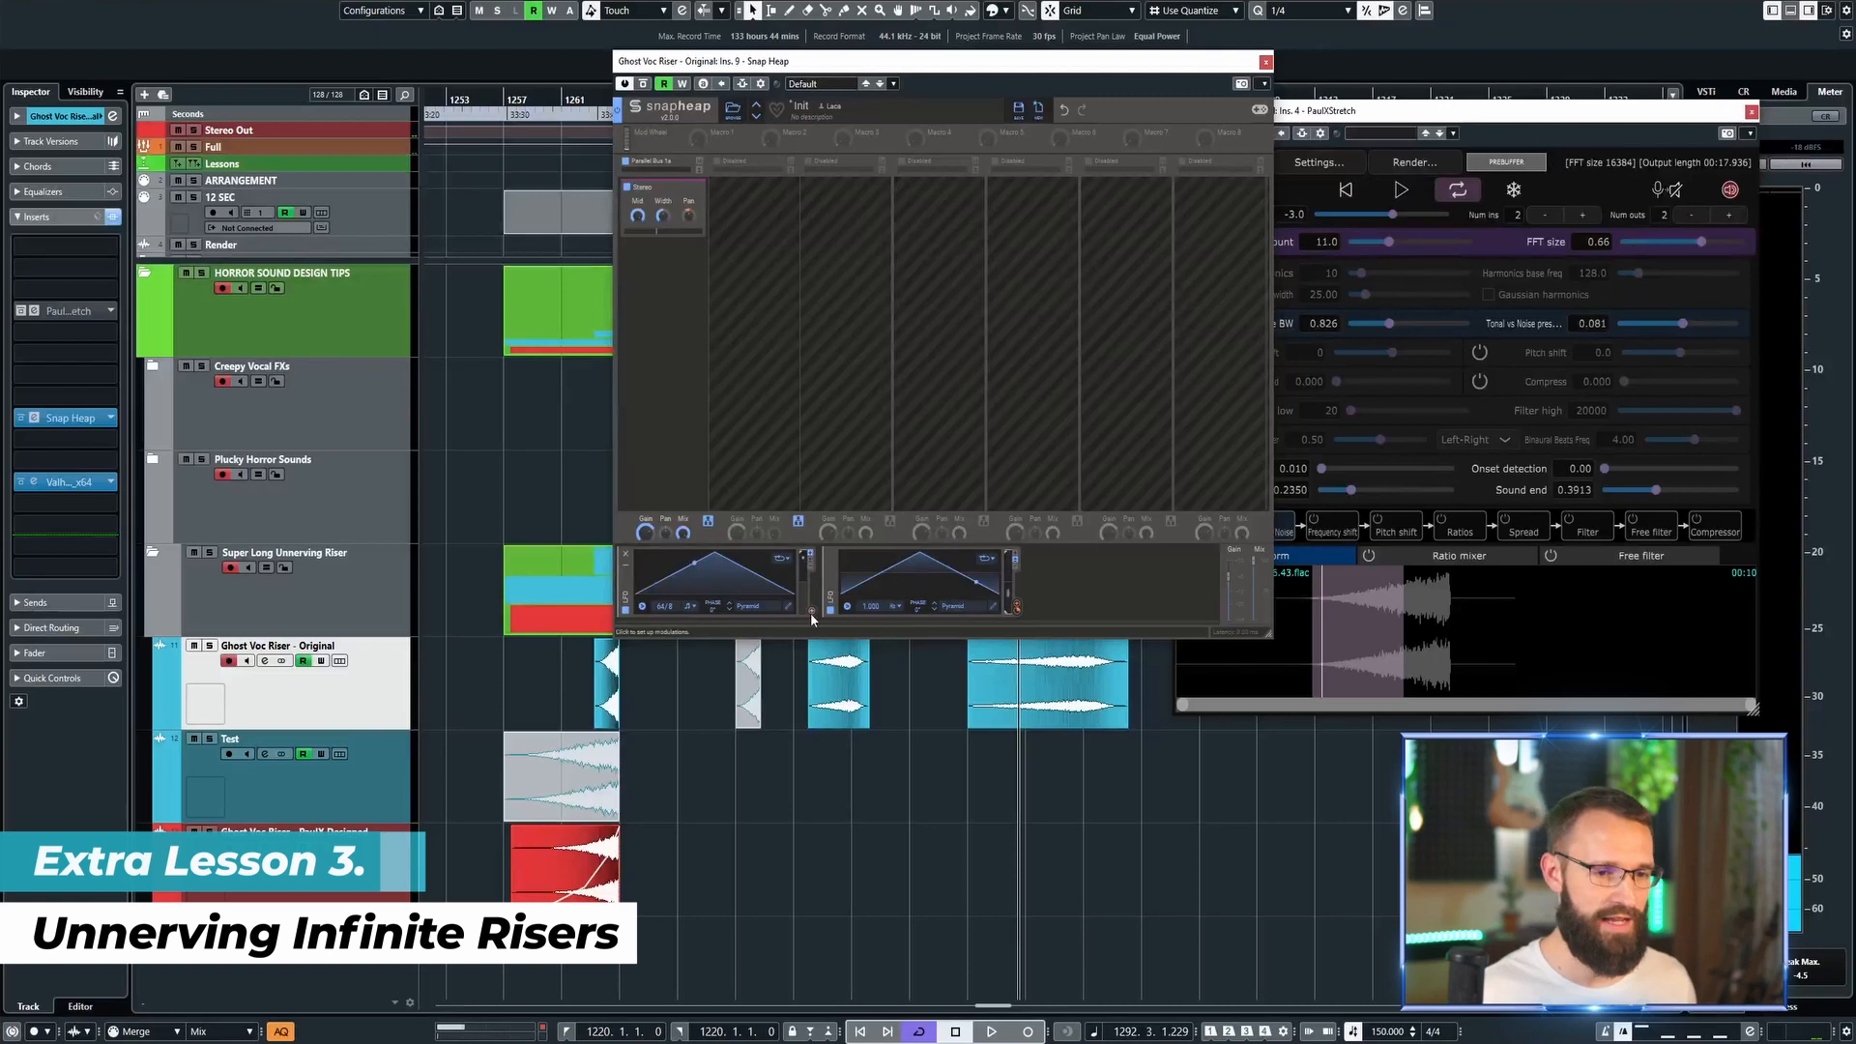
pyautogui.click(745, 607)
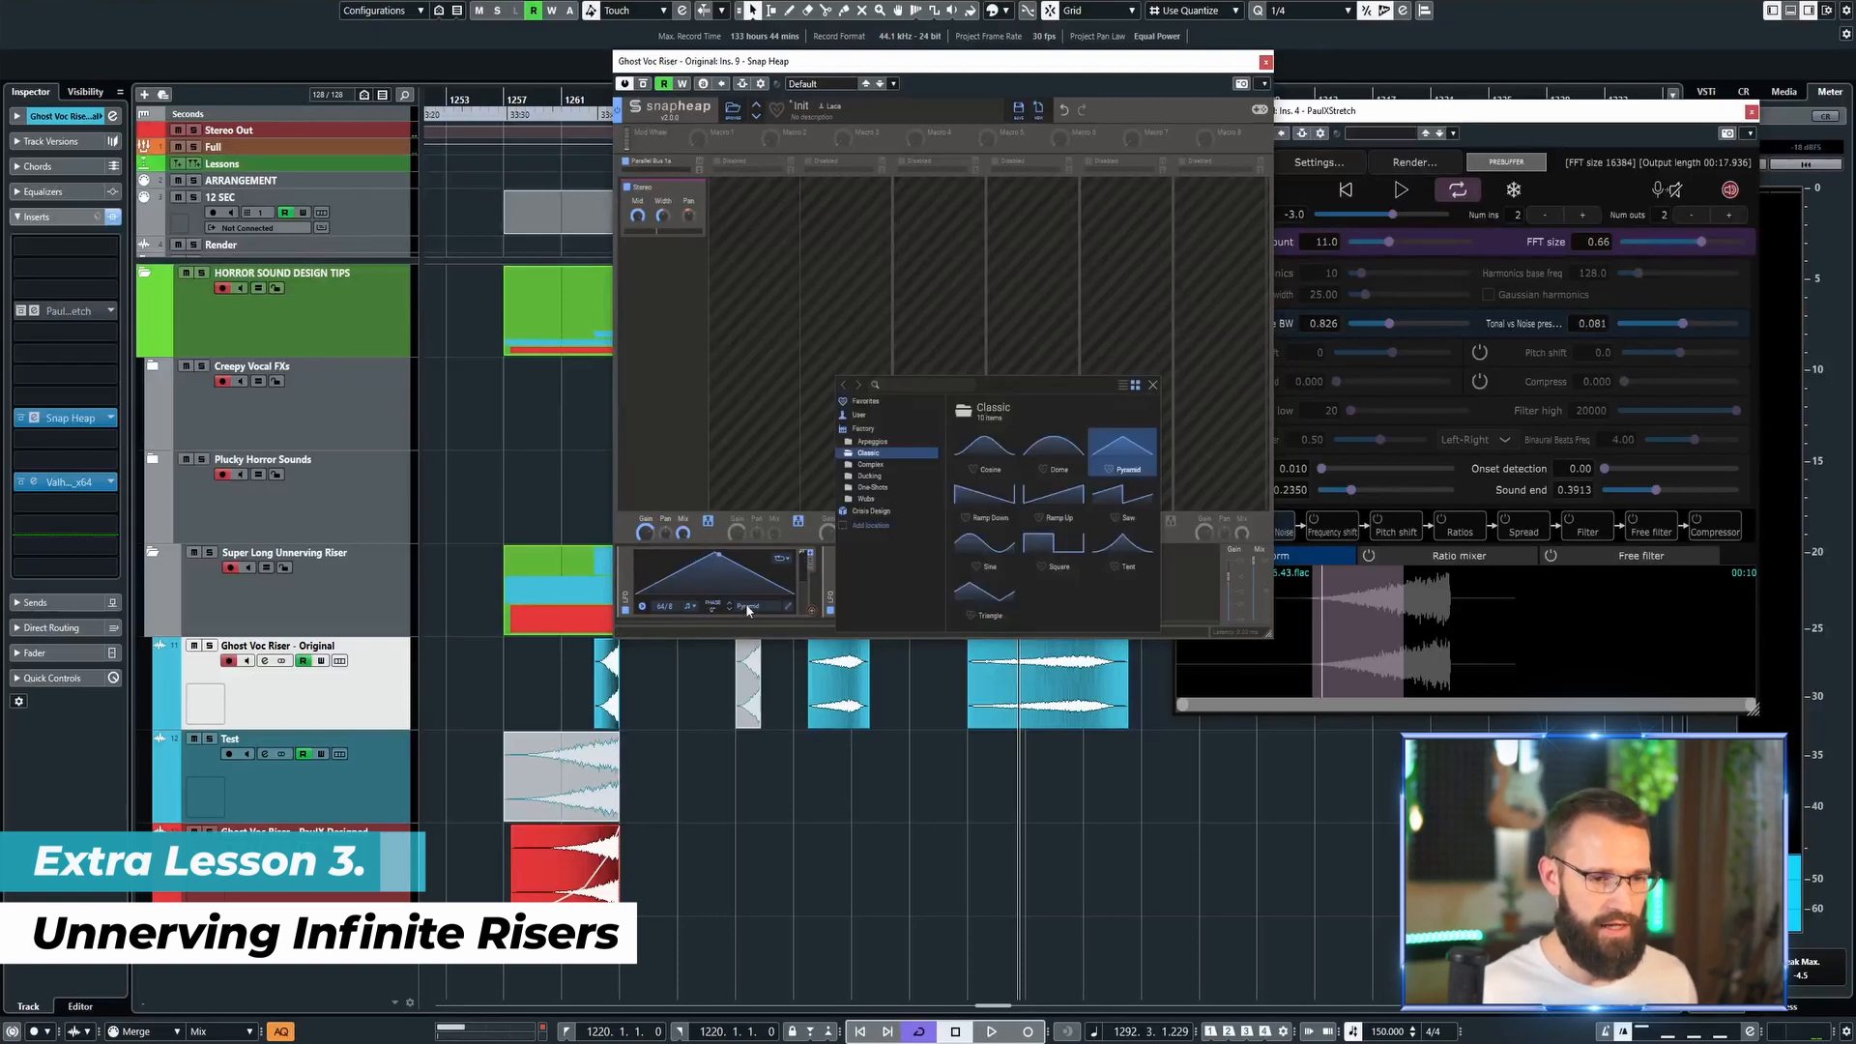
pyautogui.click(1064, 507)
pyautogui.click(1179, 564)
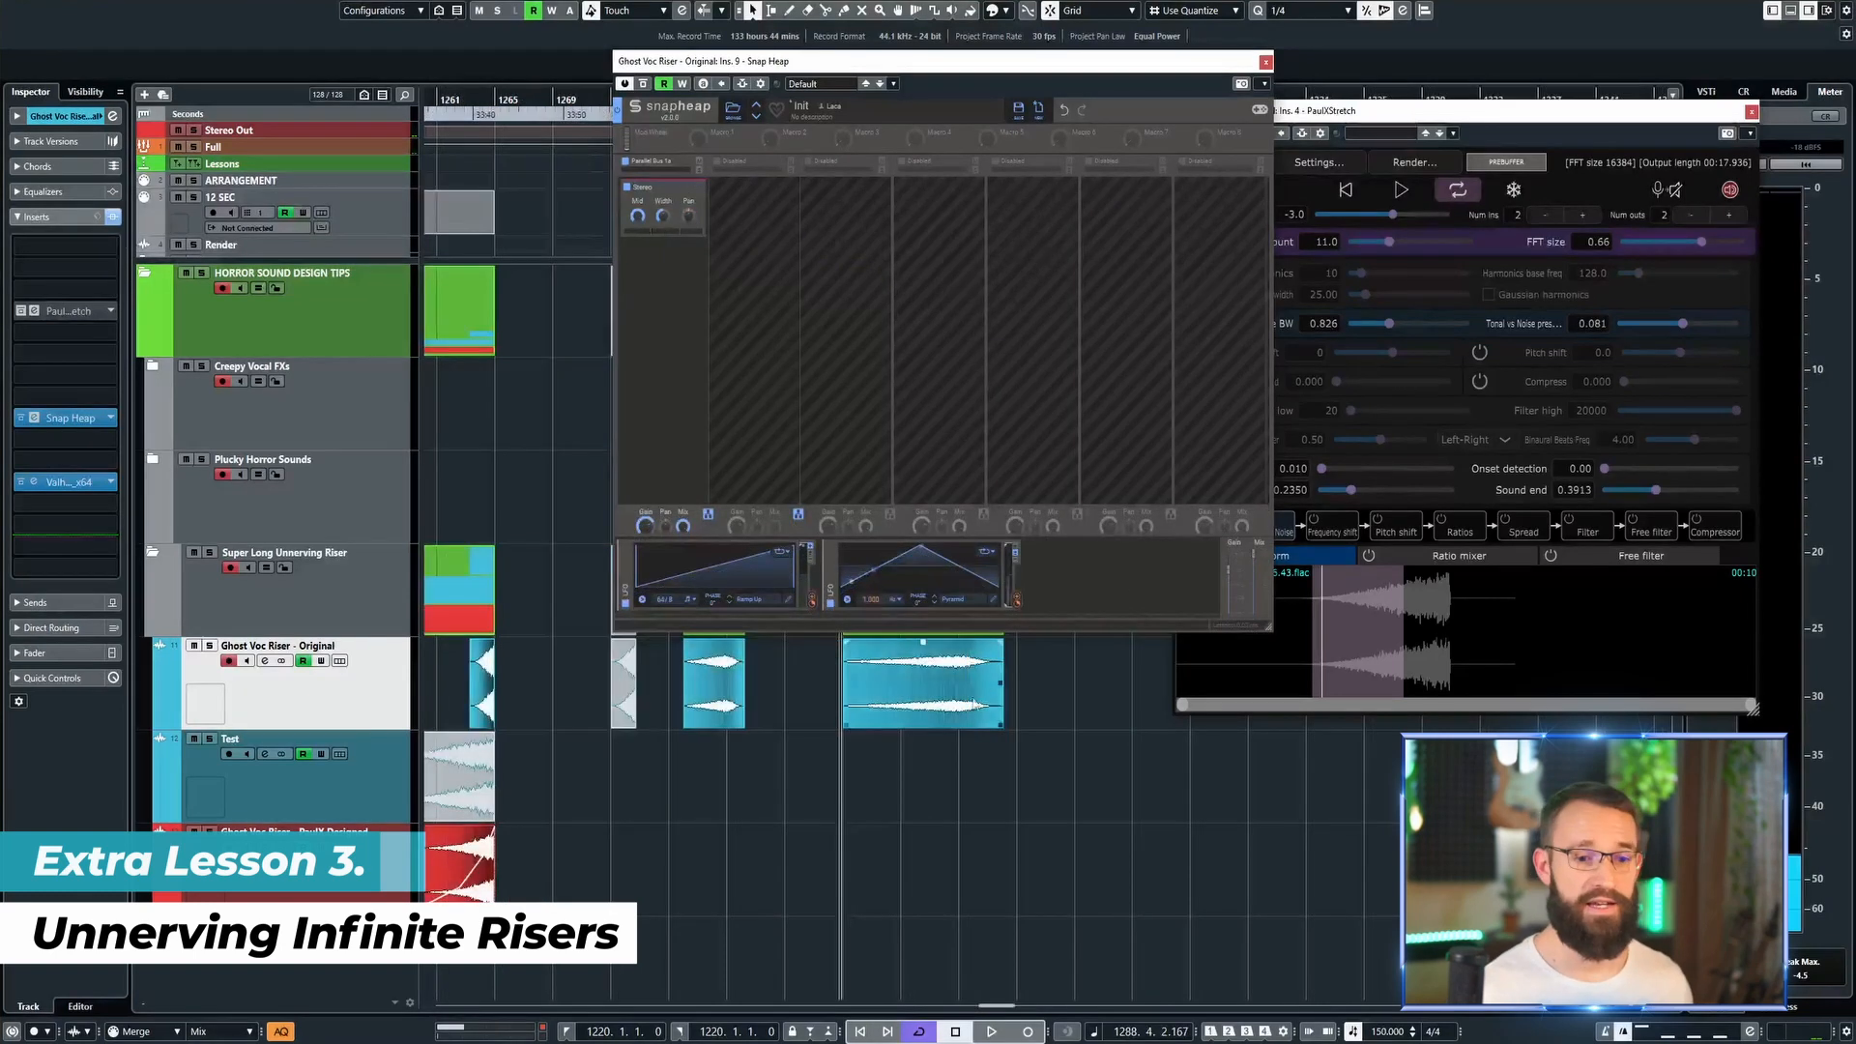
# Step: Split the long rendered riser before its fade-out, delete the tail, and play the shortened clip from its start
pyautogui.keyDown('alt'); pyautogui.click(977, 698); pyautogui.keyUp('alt')
pyautogui.press('Delete')
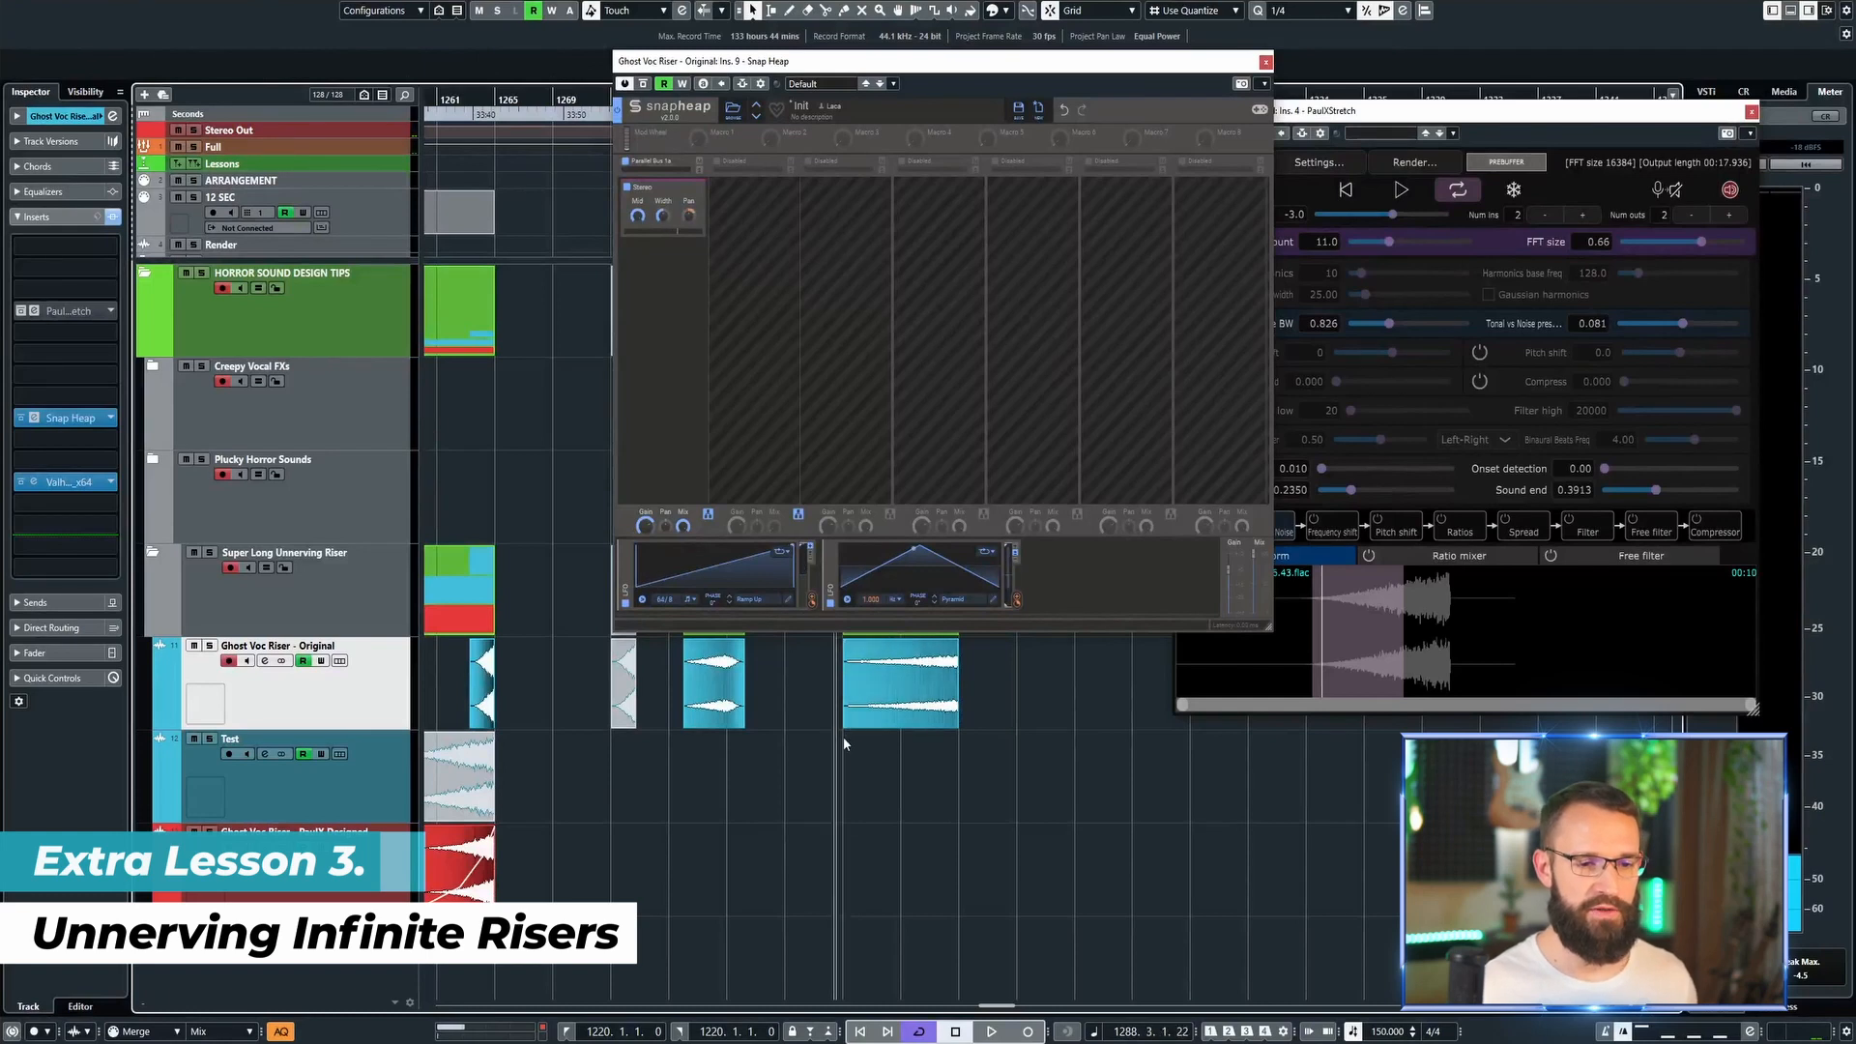
pyautogui.press('space')
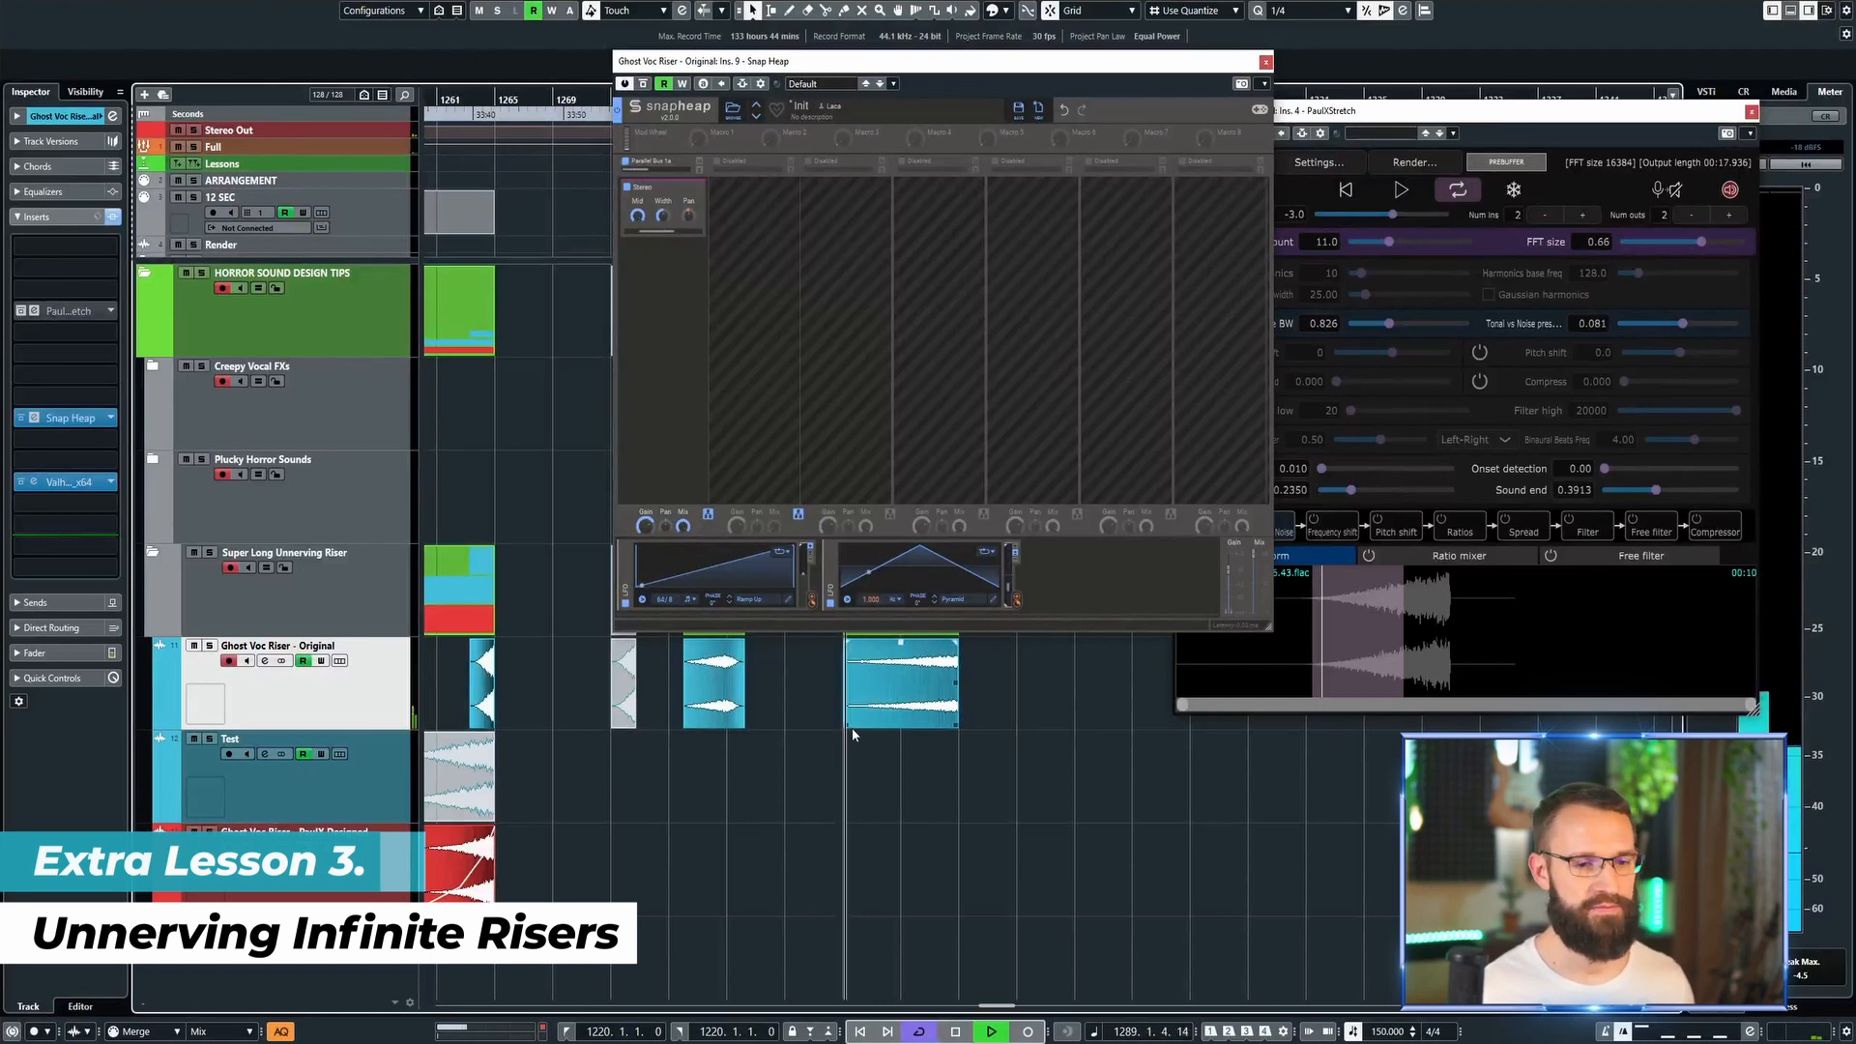